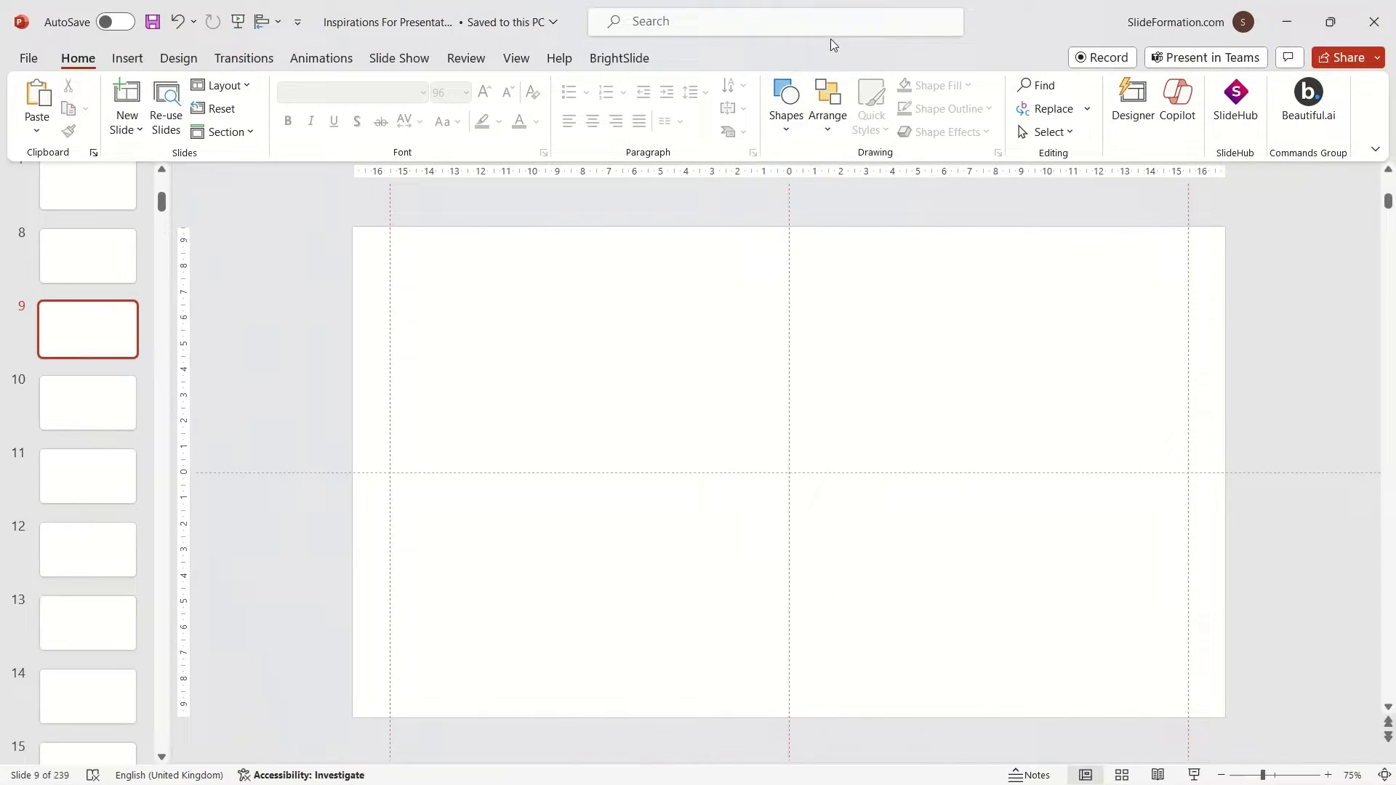
- Insert a text box on slide 9 listing the digits 0 through 9 on separate lines
left_click(786, 108)
key("Escape")
left_click_drag(539, 415, 539, 415)
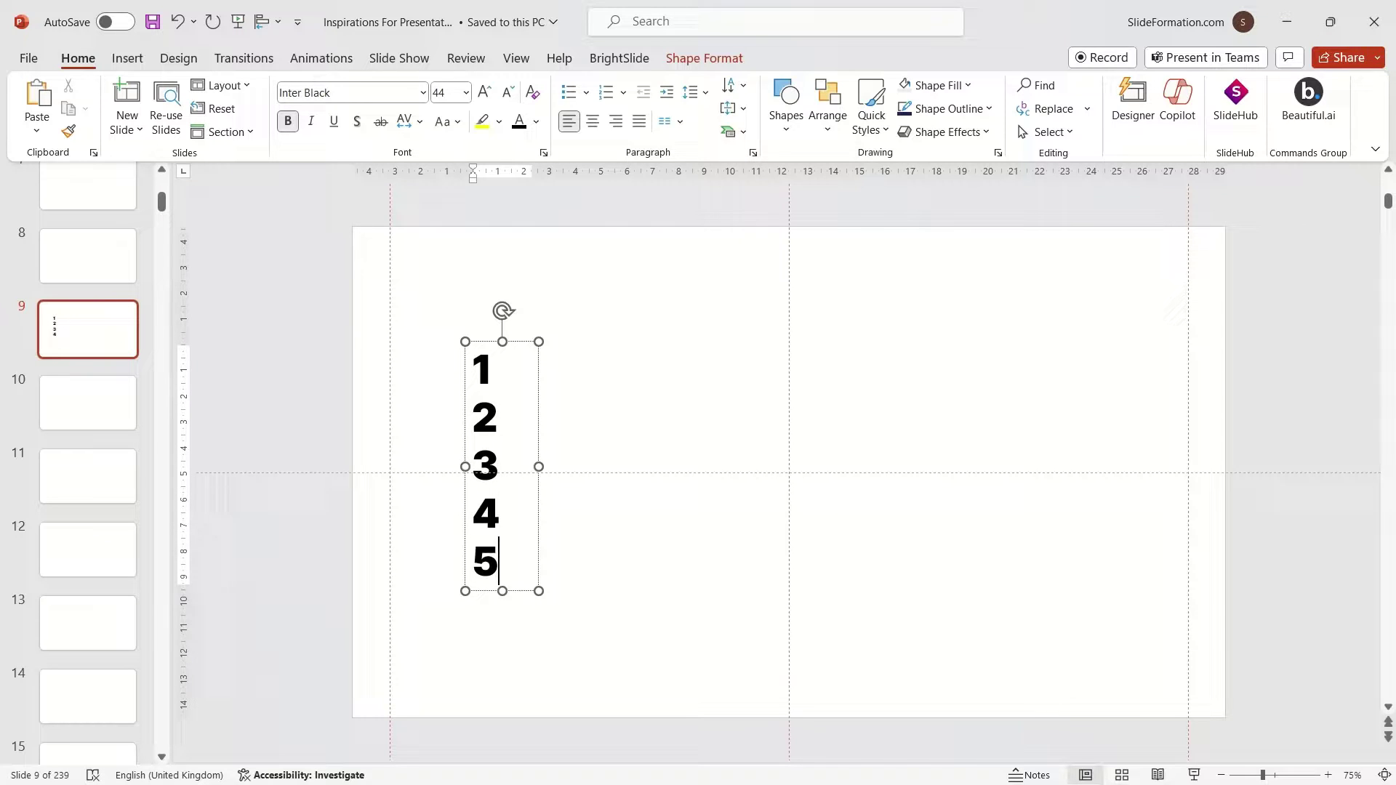
key("Return")
type("8")
key("Return")
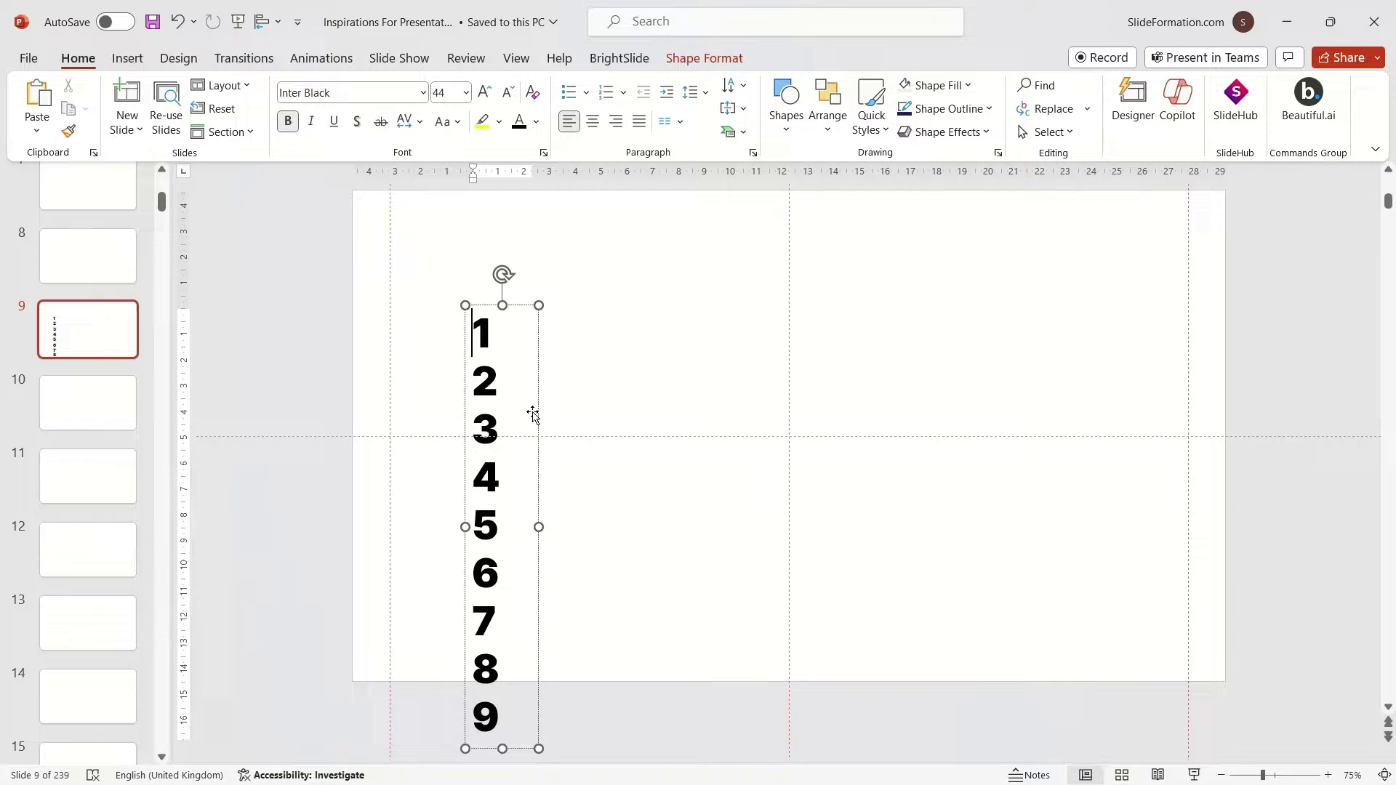
key("Return")
key("Up")
type("0")
key("ctrl+a")
key("Escape")
key("Escape")
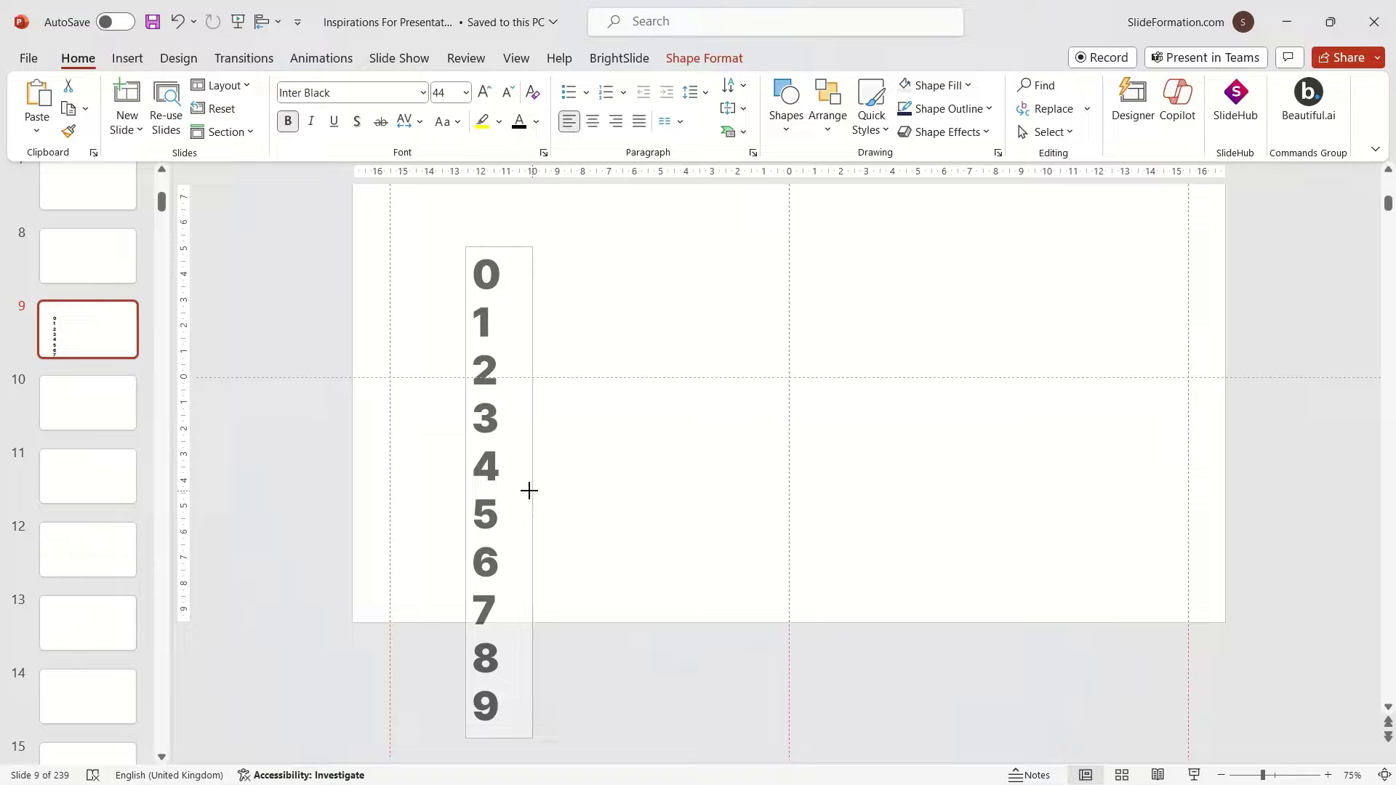
- Right-align the digit column, enlarge it to 88 pt, and move it down the slide
left_click(511, 490)
left_click(615, 122)
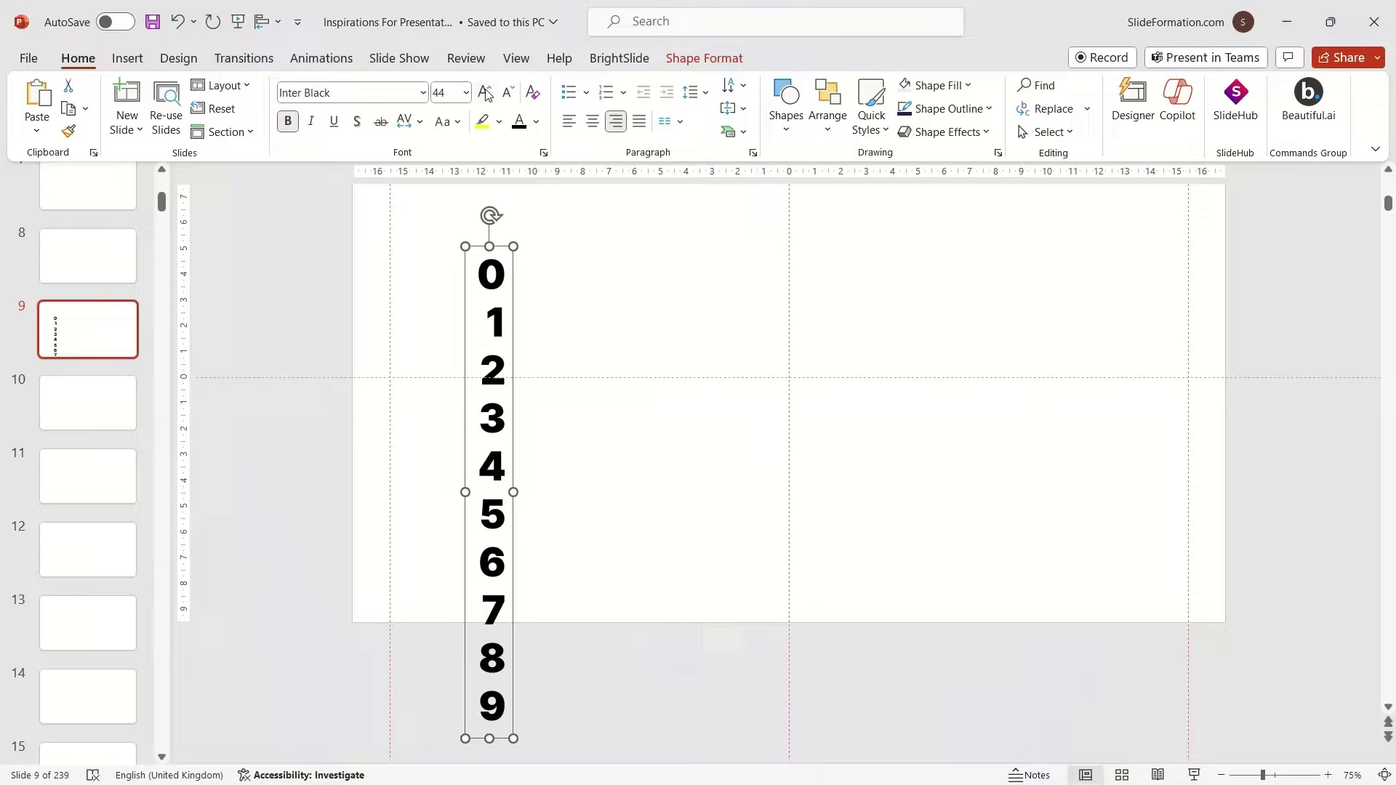
left_click(486, 93)
left_click(486, 93)
left_click(486, 94)
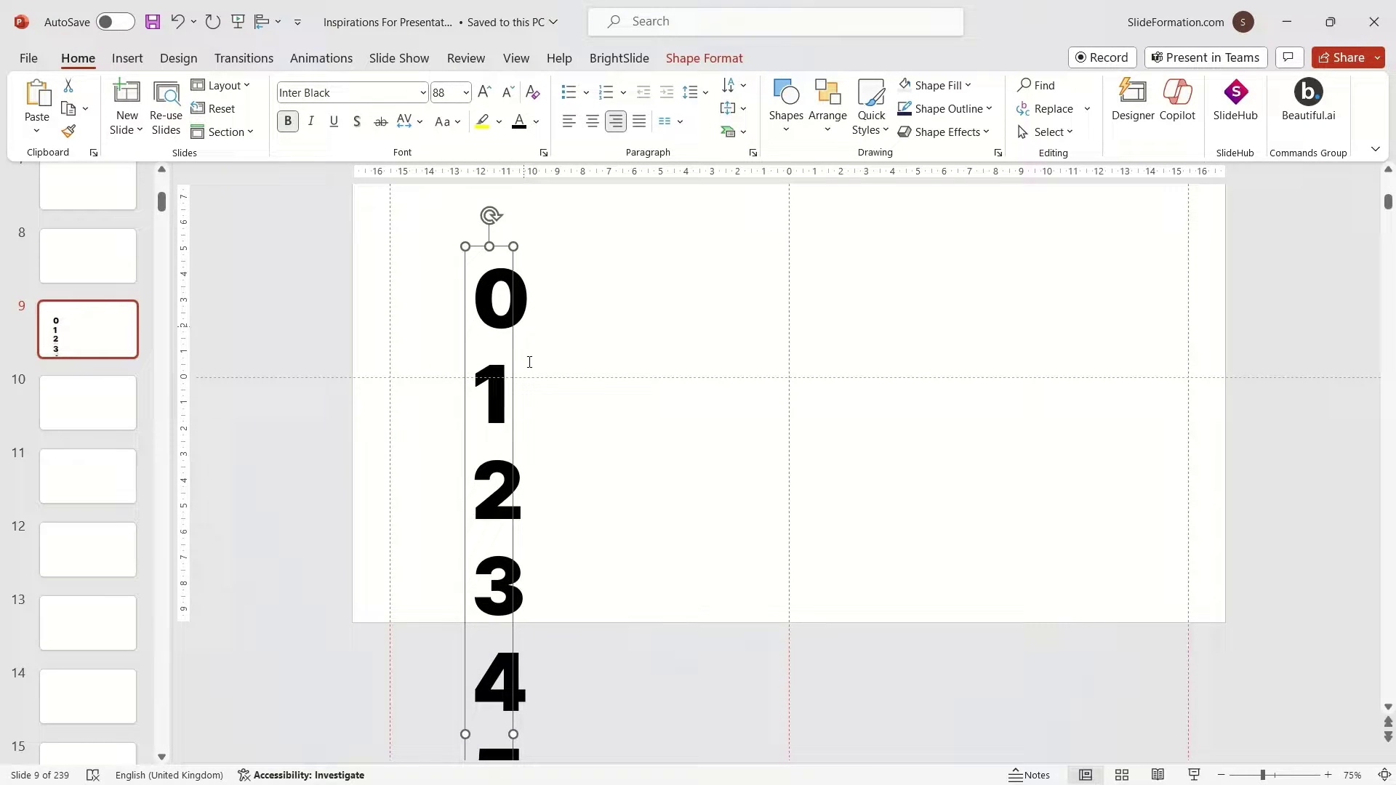
scroll(569, 332, "down", 1, "ctrl")
left_click_drag(549, 226, 560, 298)
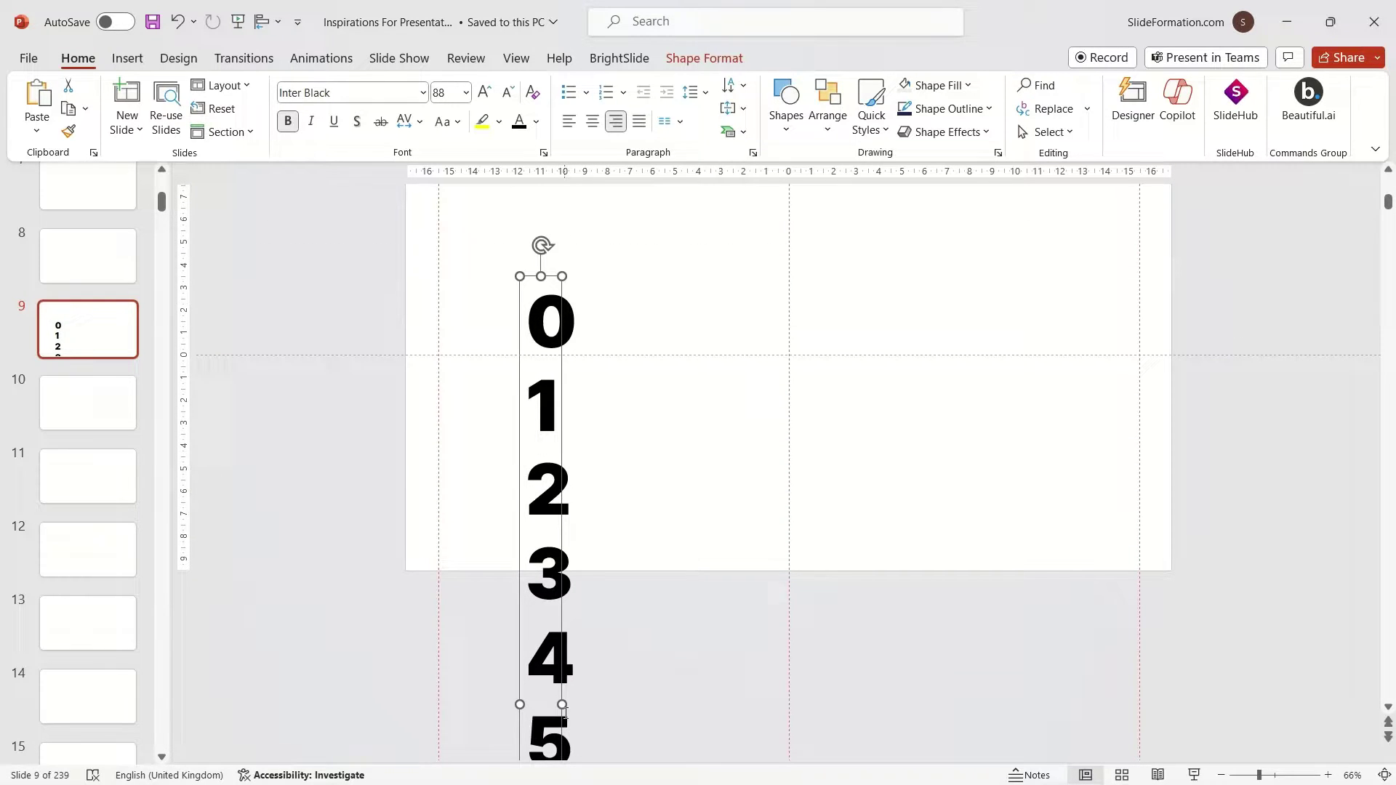
- Widen the digit box and duplicate it with Ctrl+D into four columns
left_click_drag(563, 707, 585, 708)
key("ctrl+d")
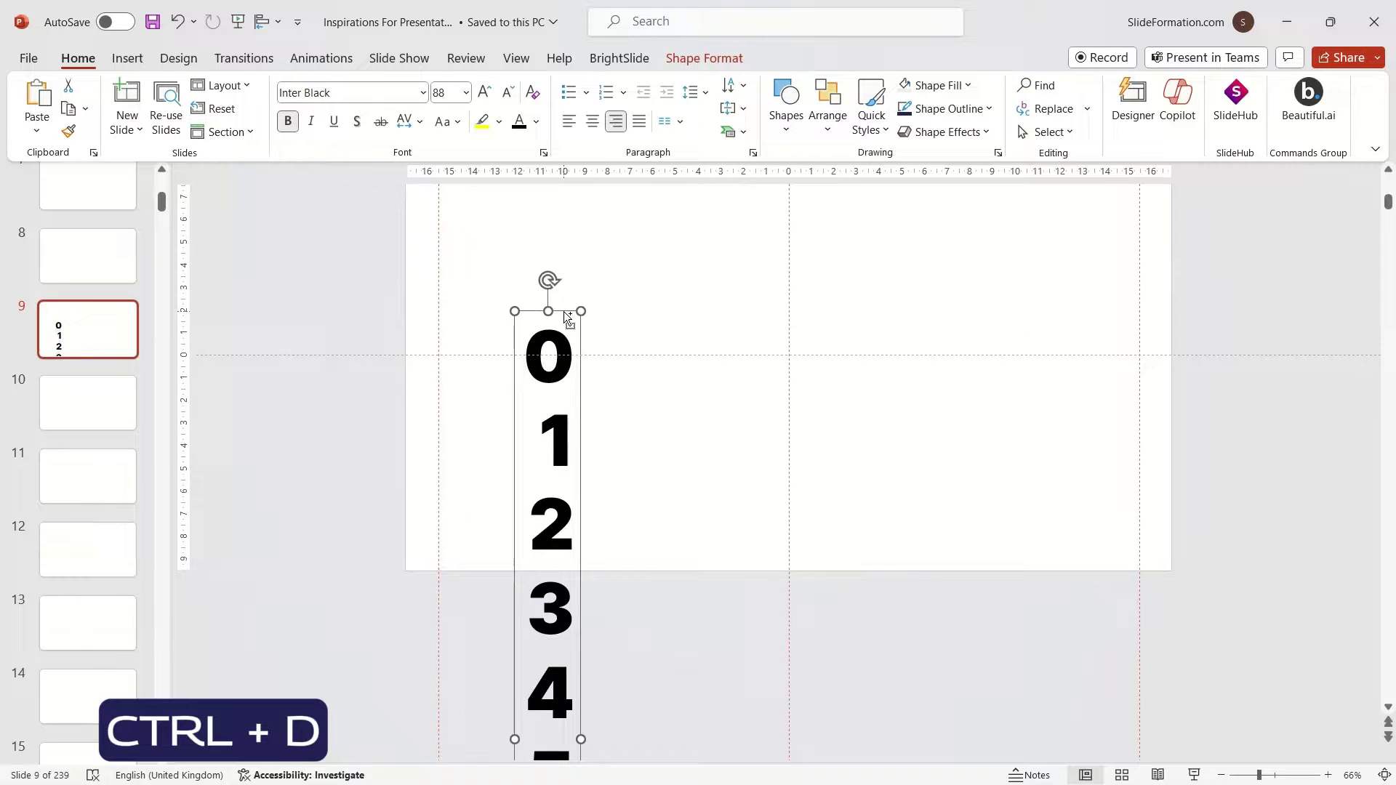
scroll(568, 318, "down", 3)
left_click_drag(589, 315, 630, 291)
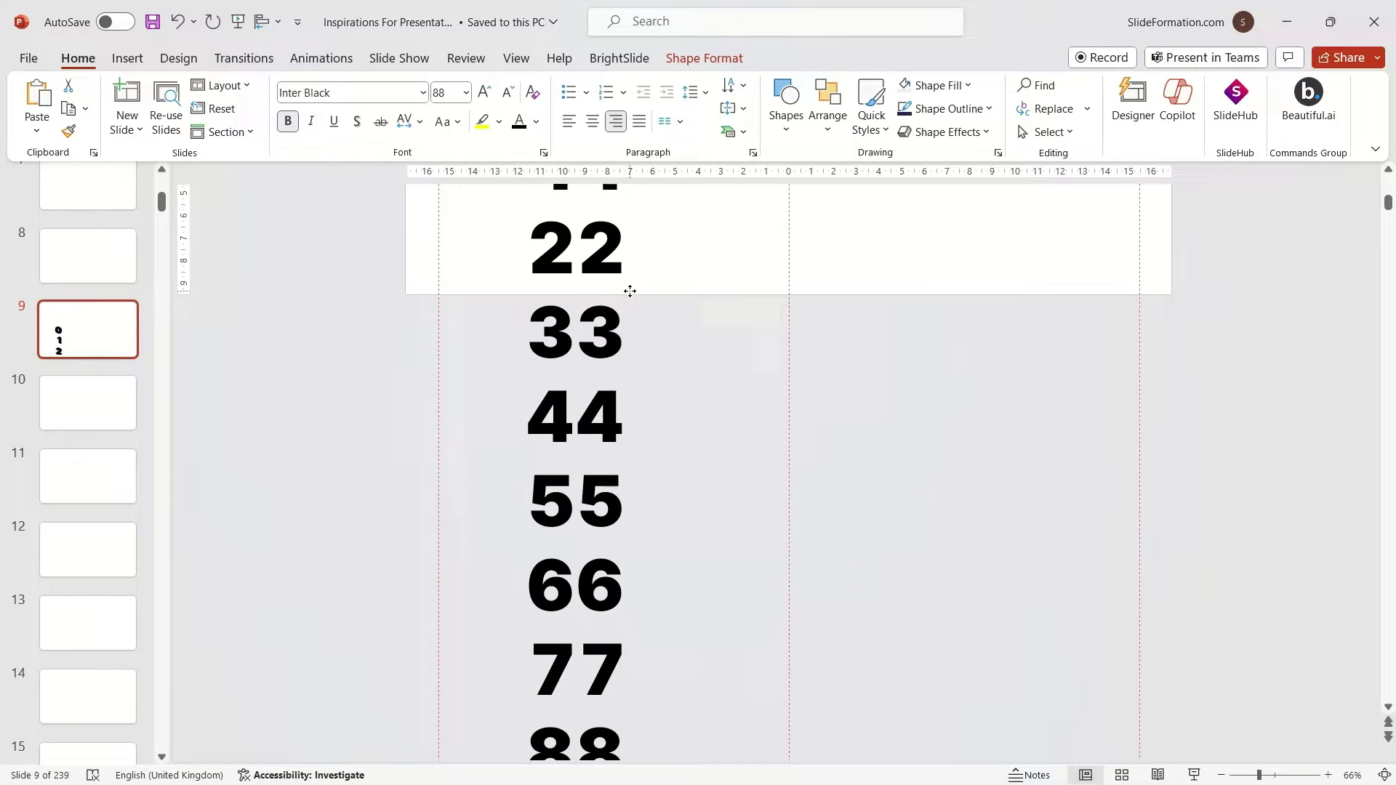
key("ctrl+d")
key("ctrl+d")
scroll(748, 303, "down", 3)
left_click(590, 294)
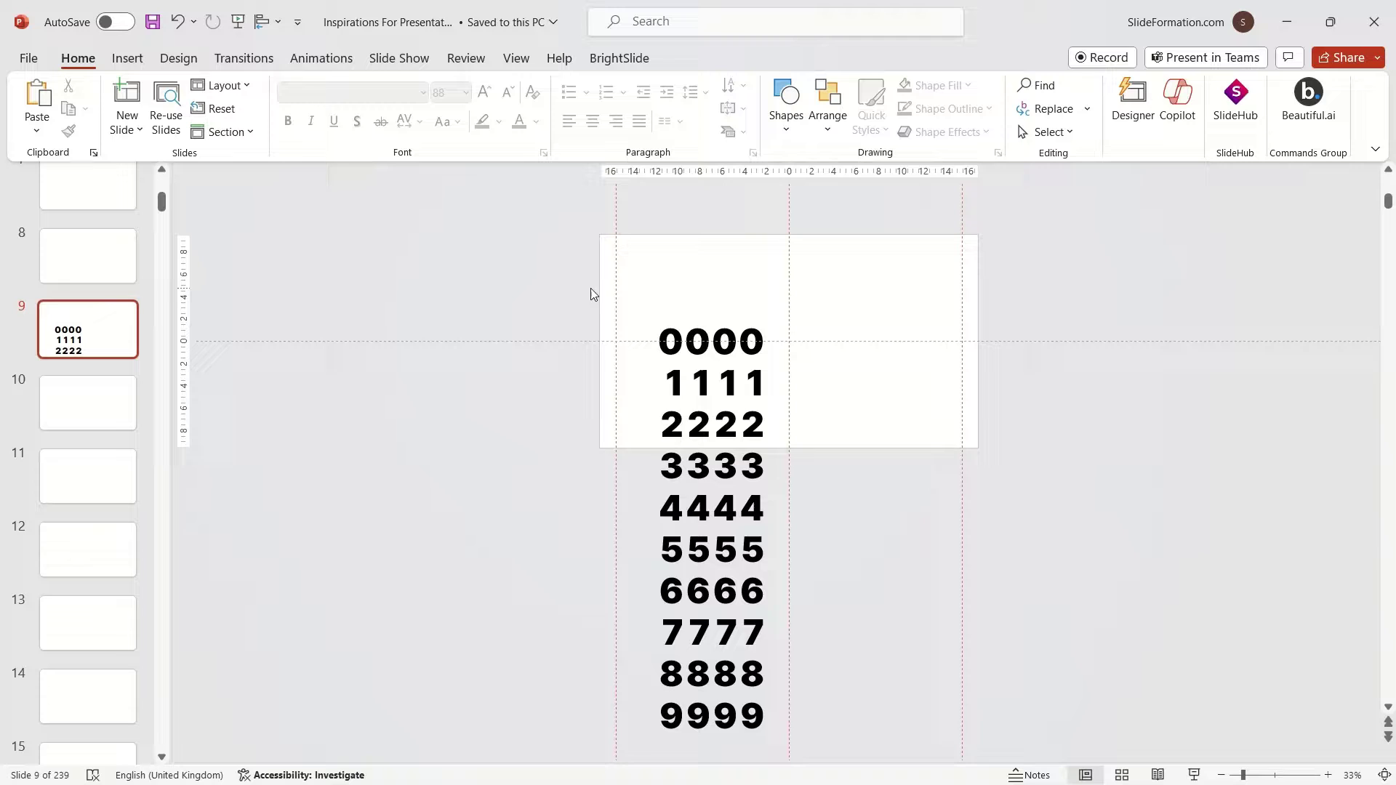
- Select all four digit columns and raise their font size to 96
left_click_drag(555, 287, 889, 740)
left_click(484, 92)
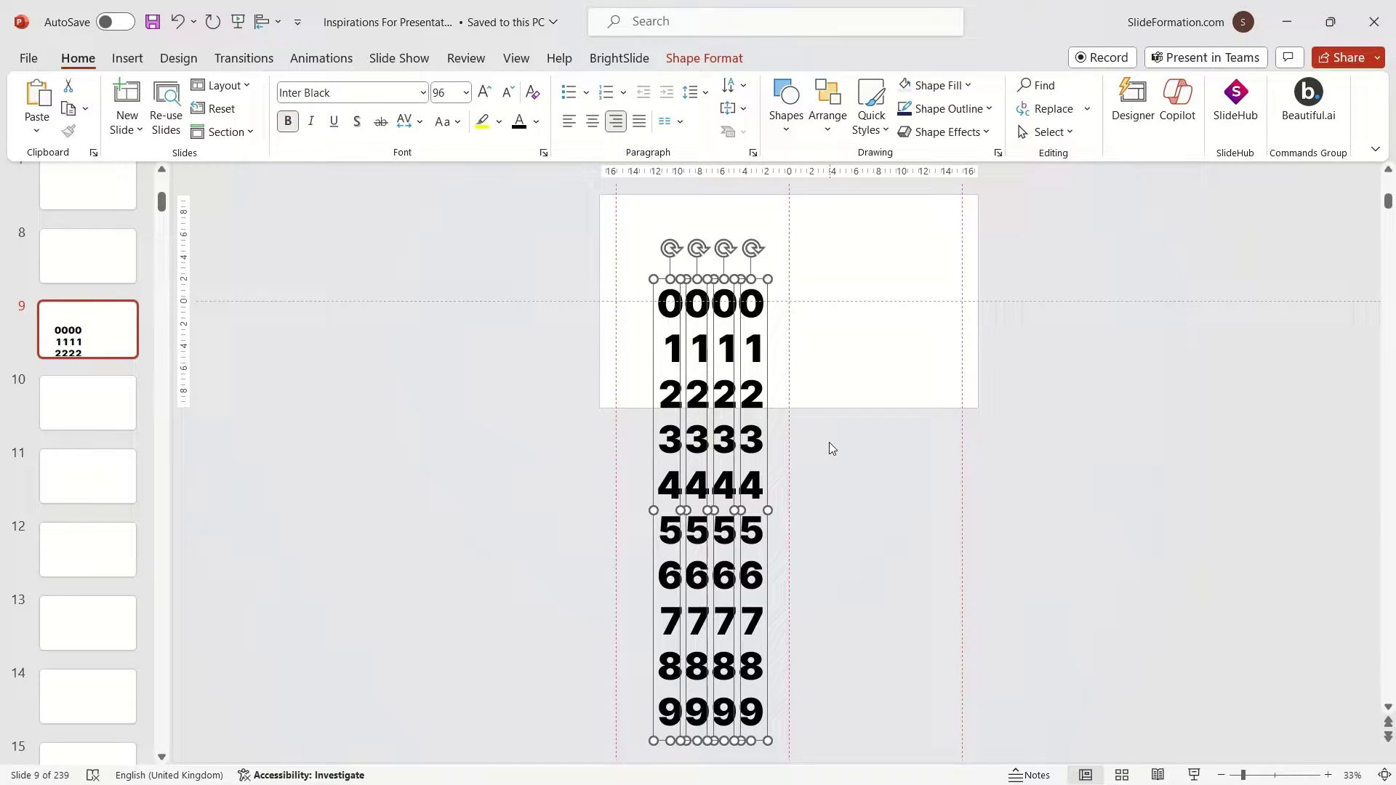
left_click(828, 442)
left_click(775, 470)
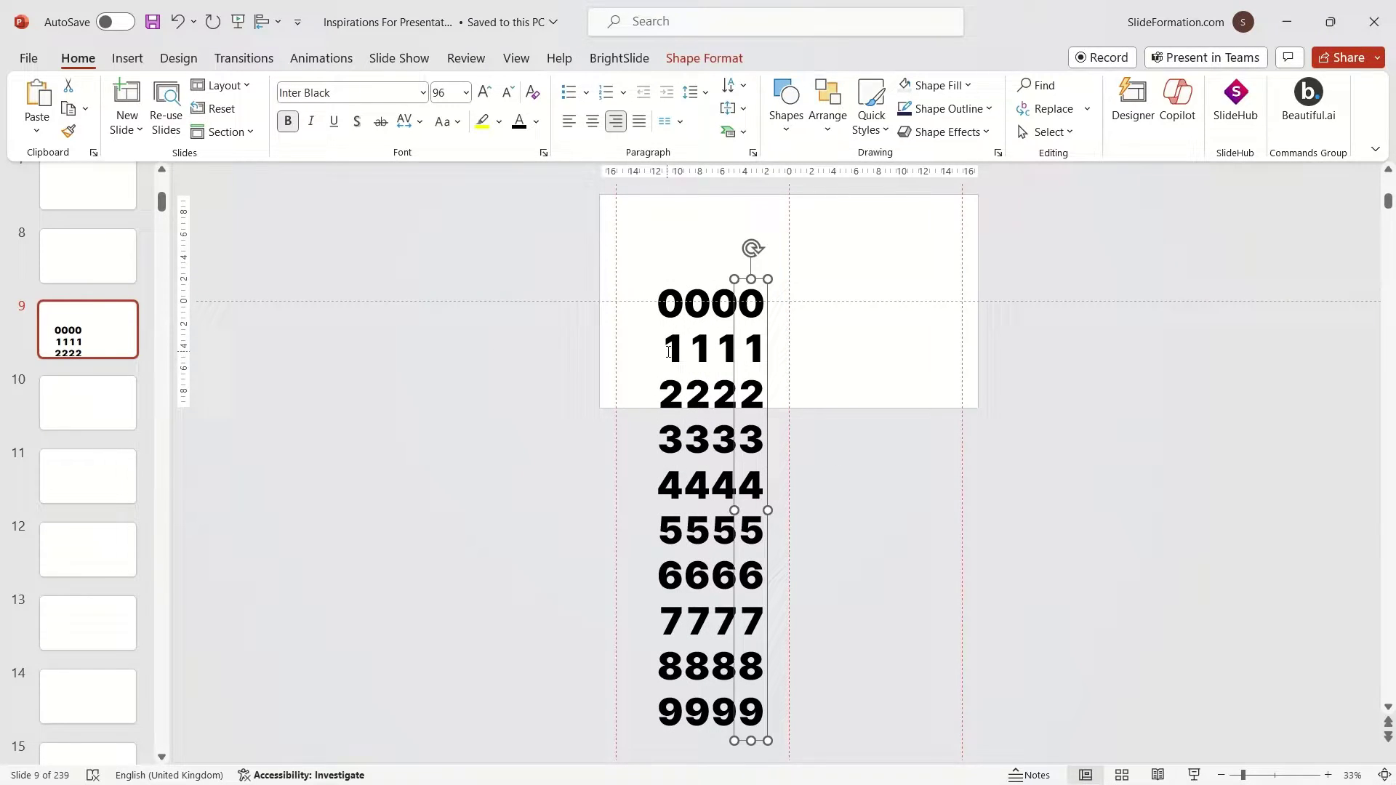
left_click_drag(560, 251, 883, 745)
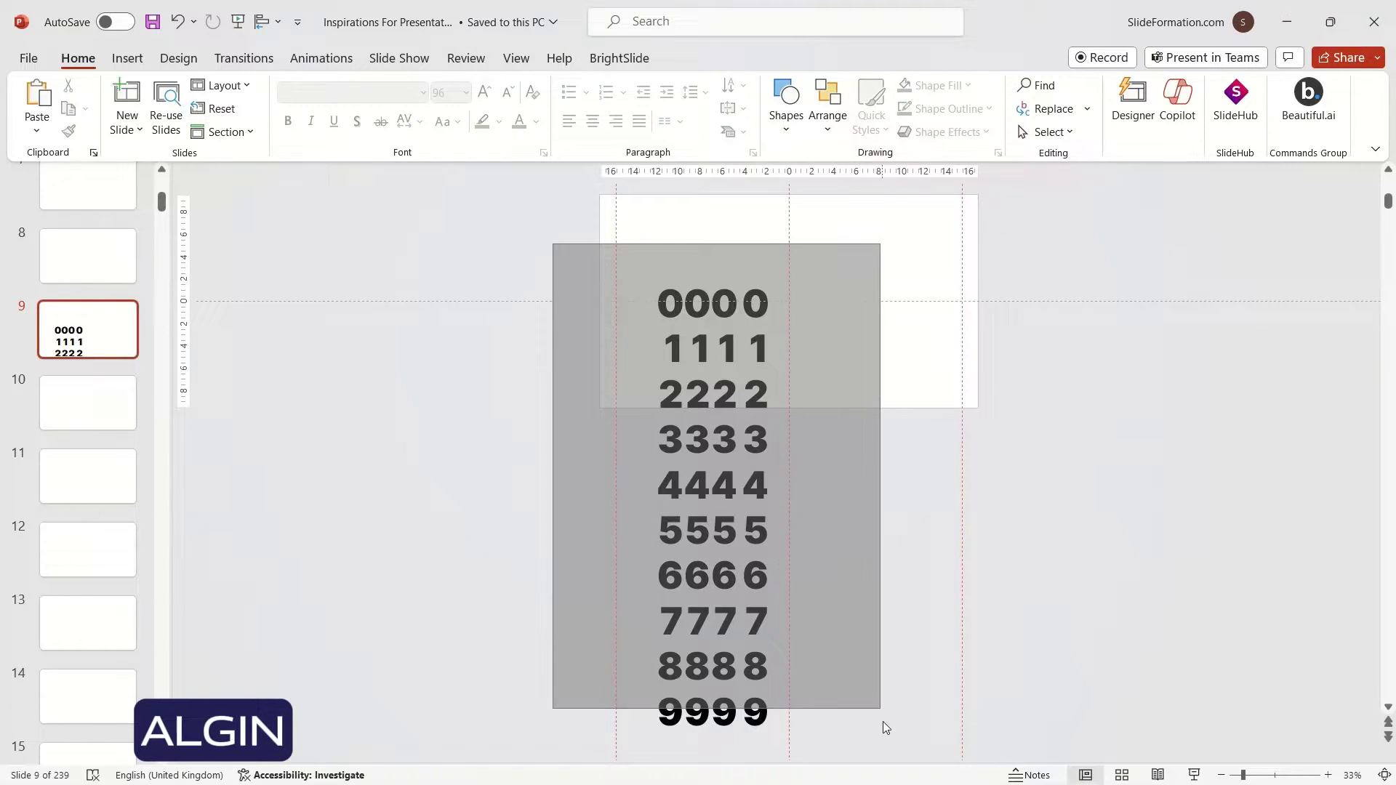
- Distribute the four columns horizontally and align their top edges
left_click(704, 58)
left_click(1052, 85)
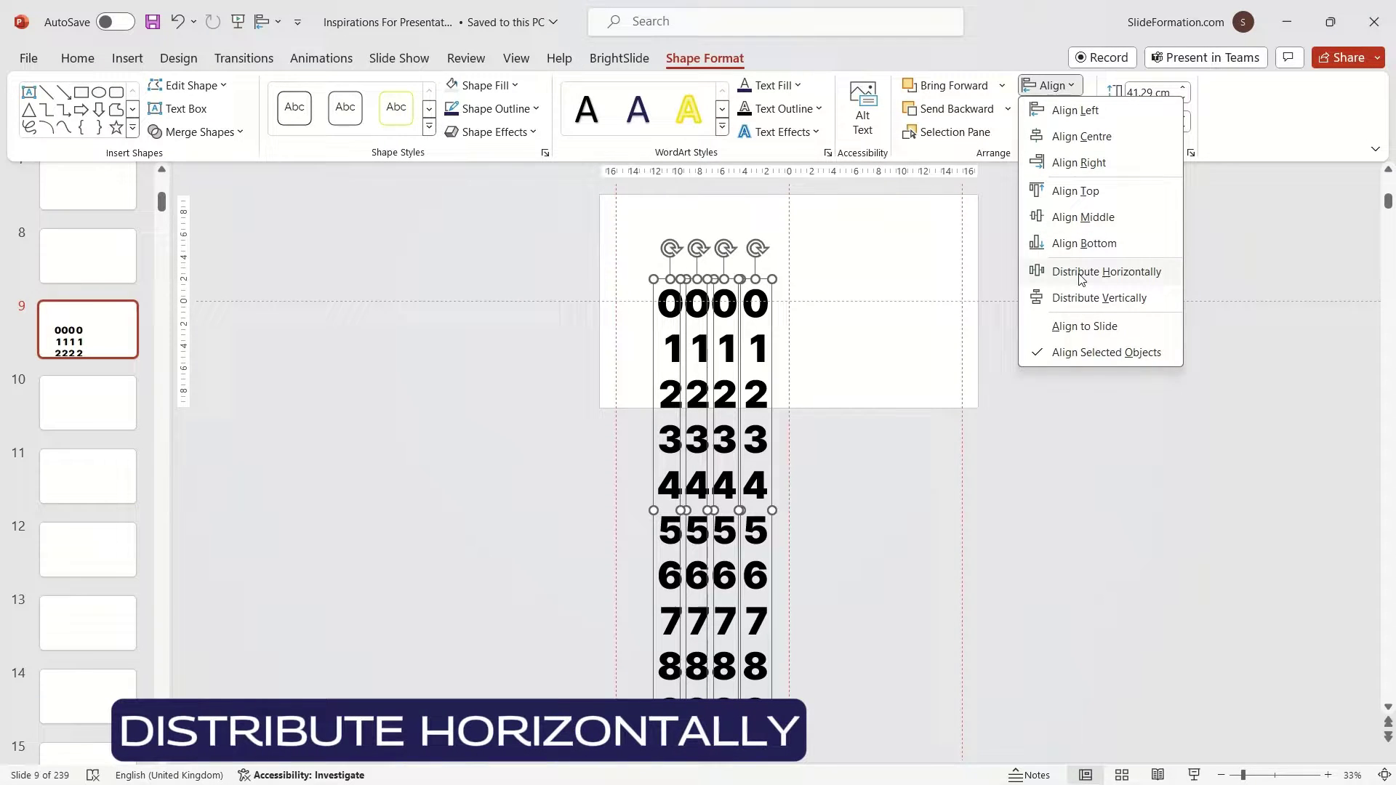
left_click(1076, 271)
left_click(1052, 86)
left_click(1091, 193)
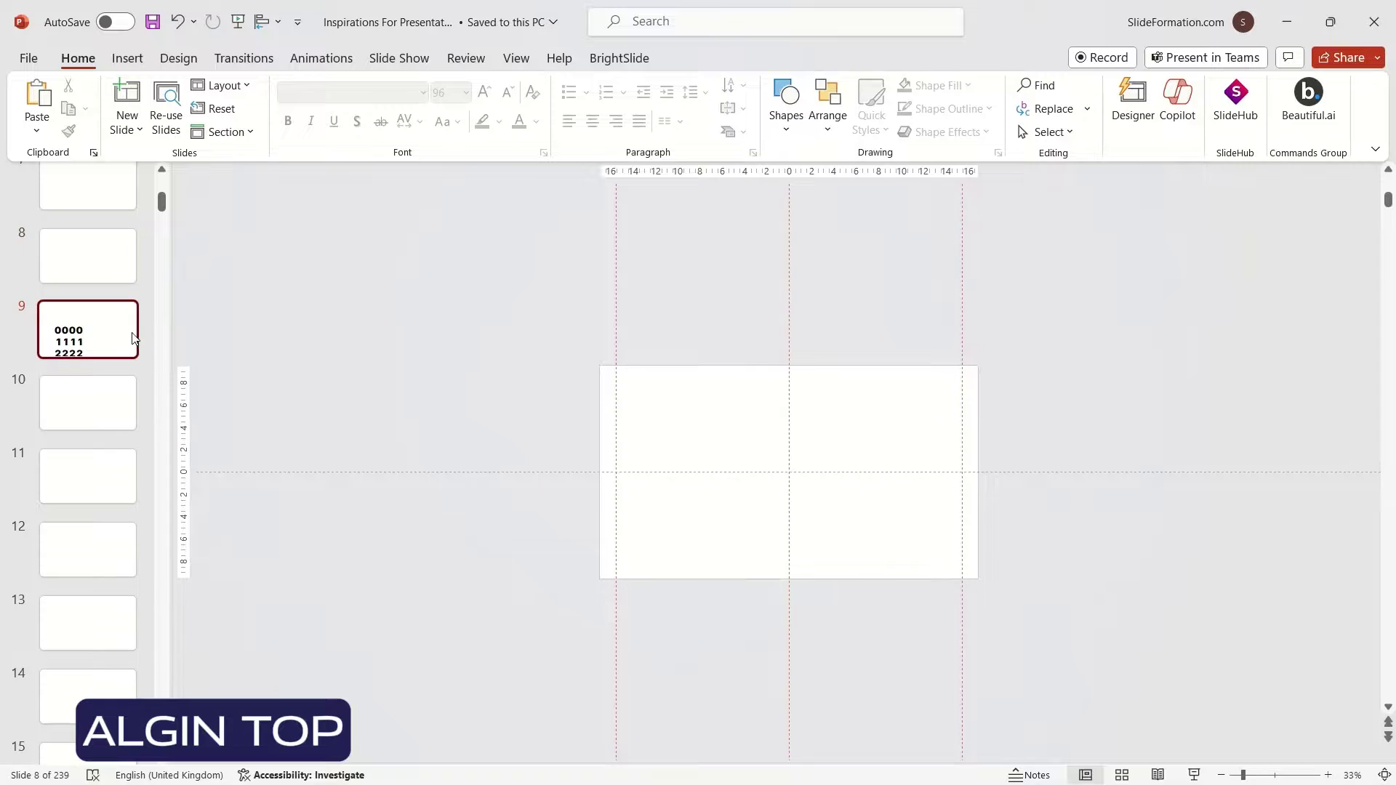
left_click(133, 339)
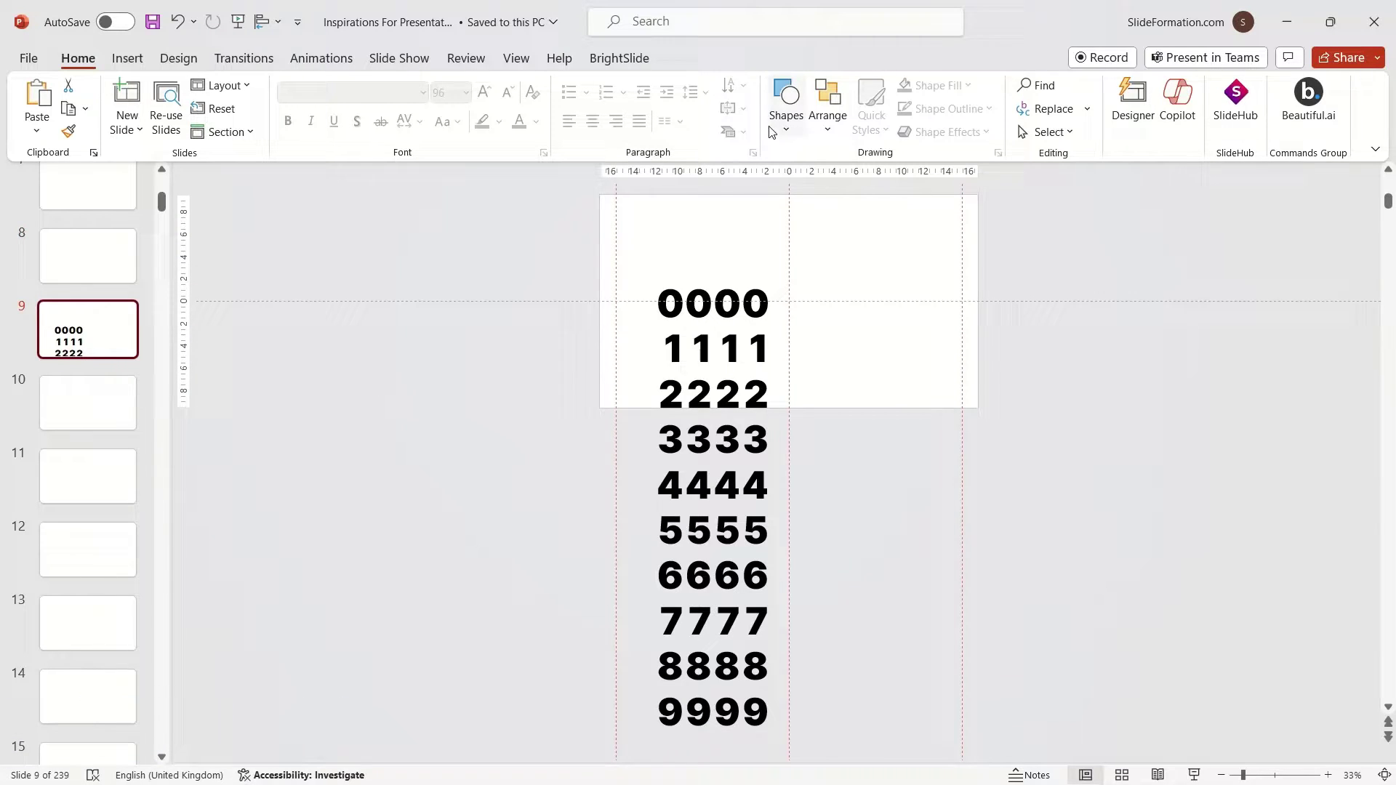
- Add a full-slide pale blue-grey rectangle and send it to the back
left_click(786, 102)
left_click(778, 299)
left_click_drag(598, 203, 978, 408)
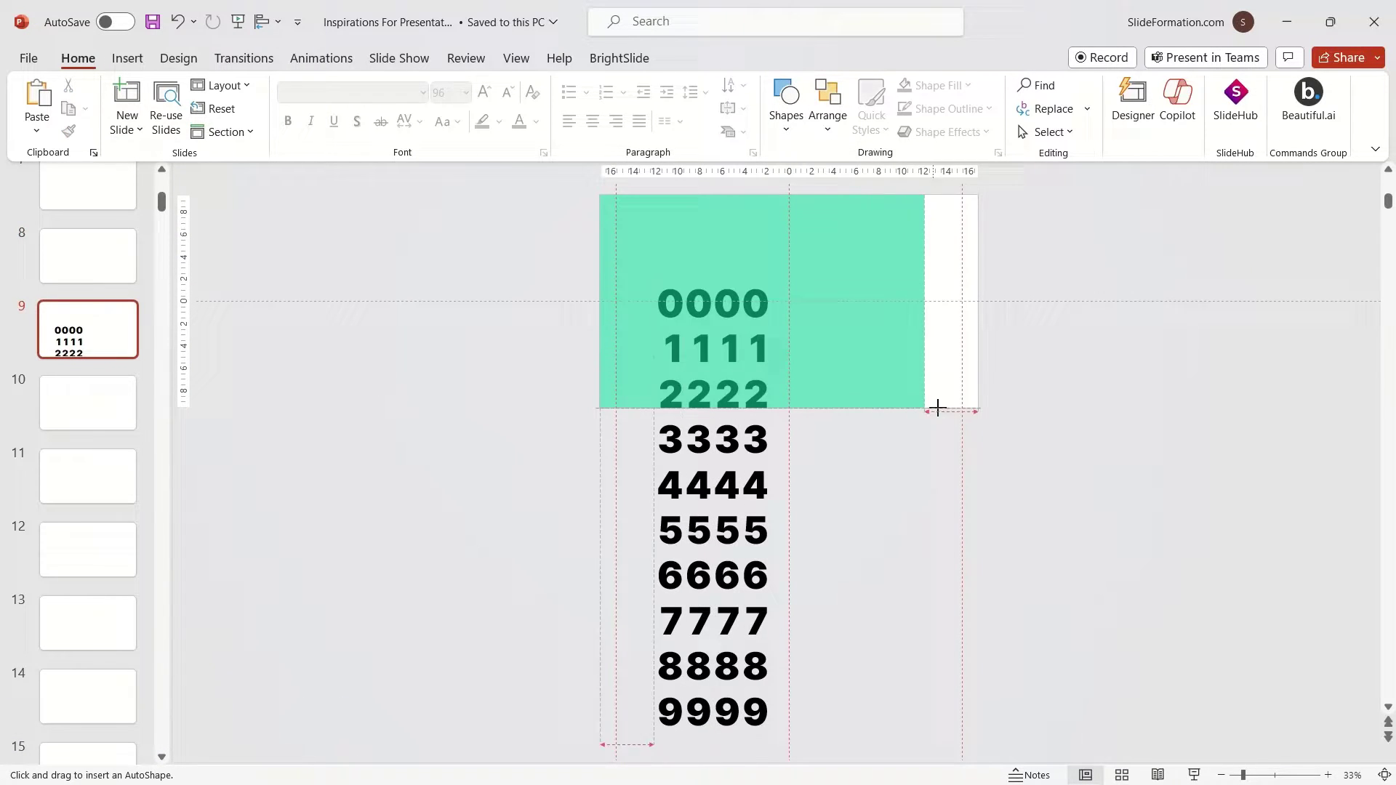
left_click(485, 85)
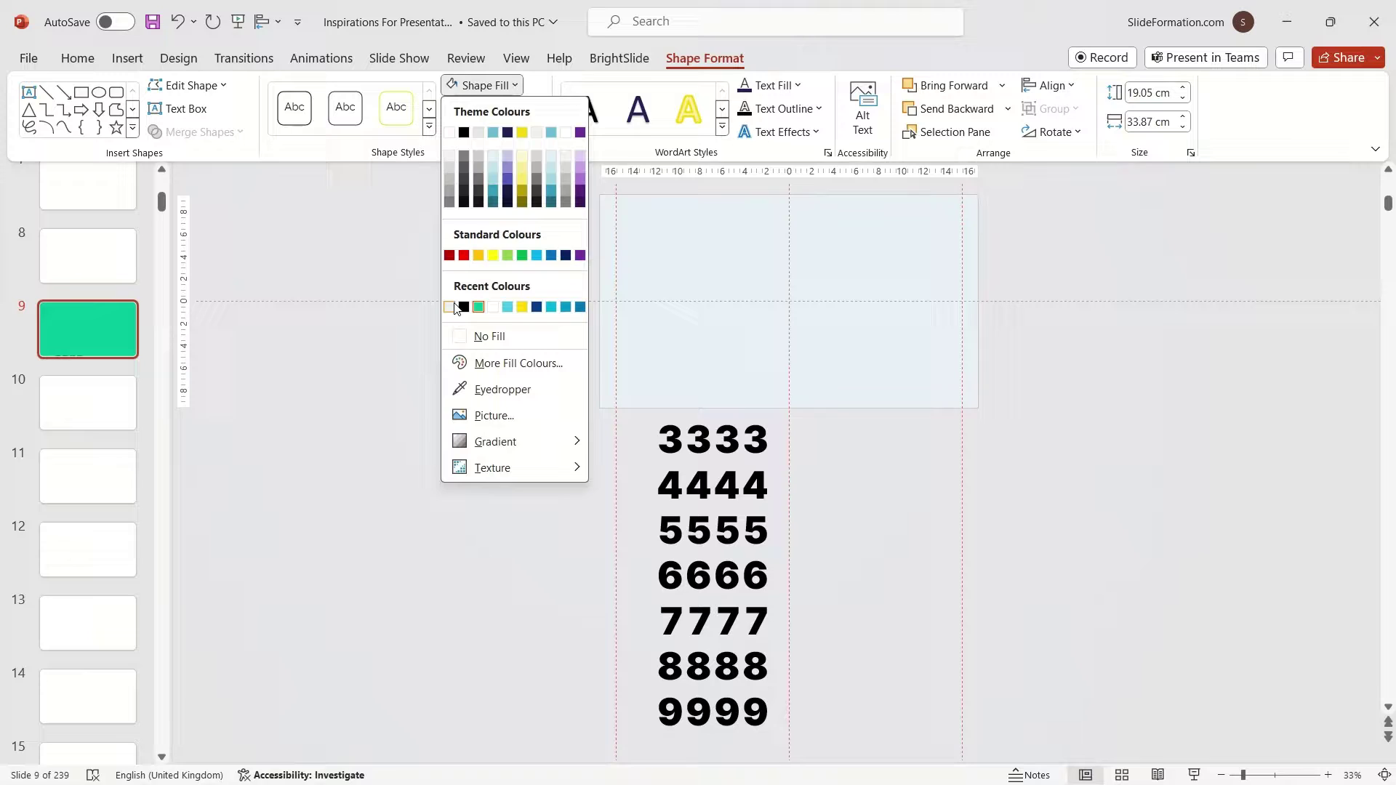
left_click(452, 307)
right_click(685, 242)
left_click(779, 418)
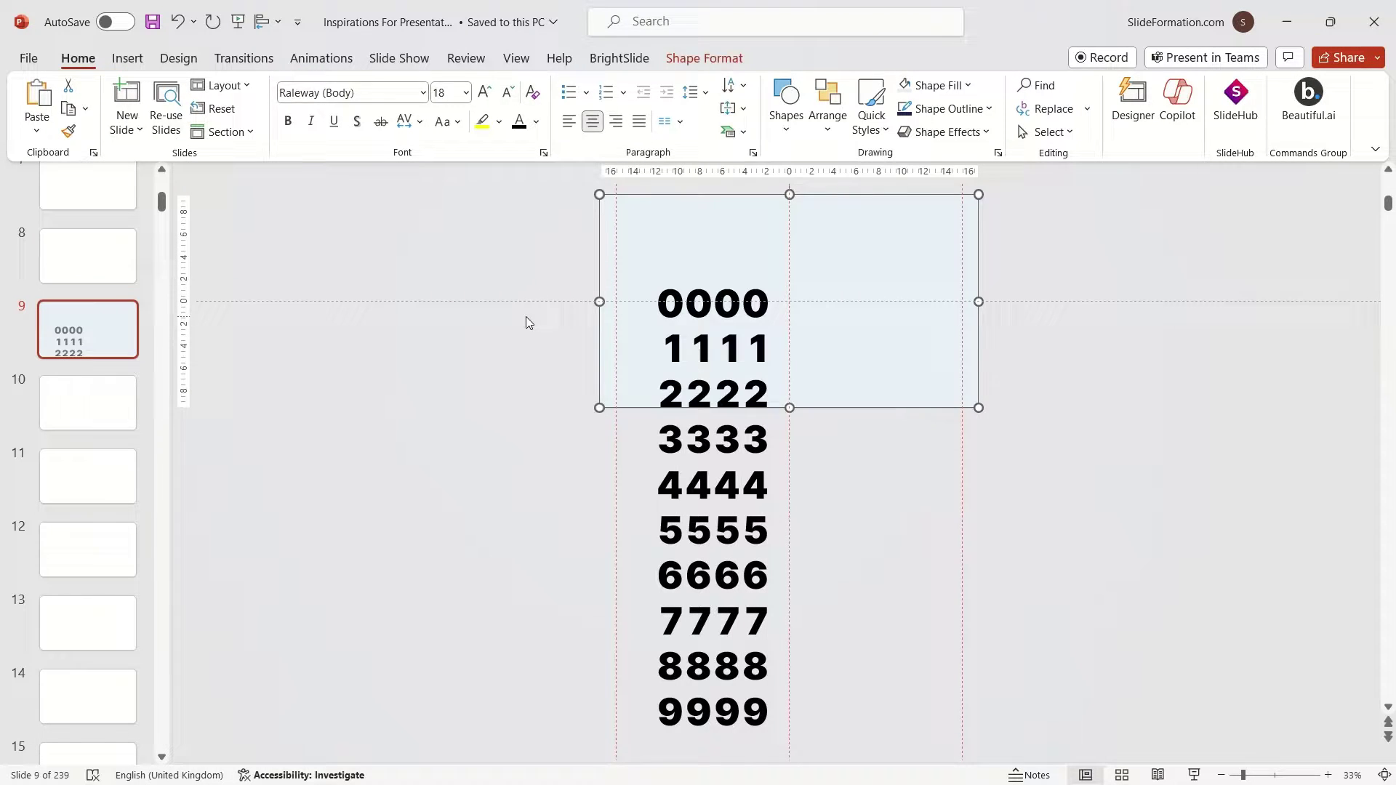
left_click(598, 356)
scroll(600, 356, "up", 3, "ctrl")
- Draw a white rounded rectangle positioned over the 0000 row
left_click(775, 122)
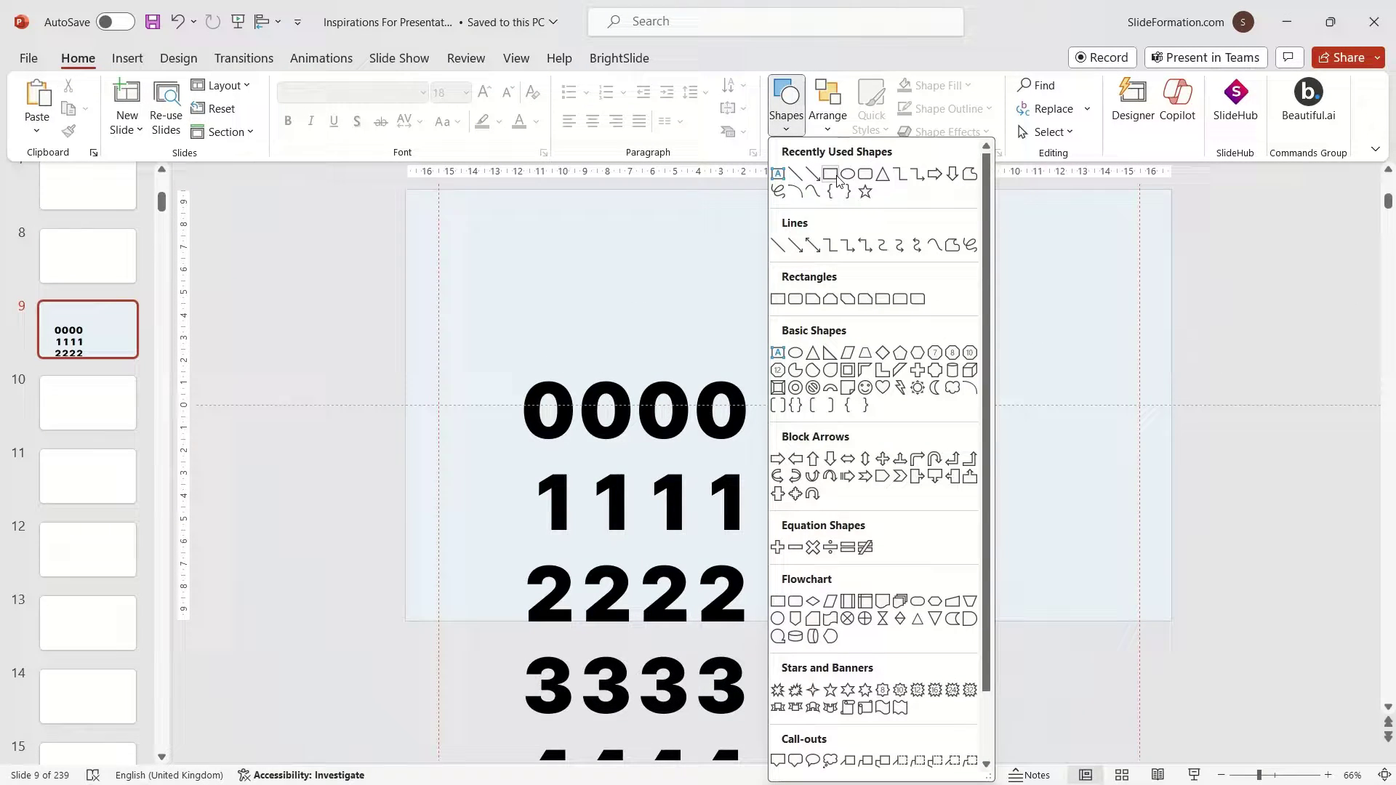
left_click(863, 175)
mouse_move(492, 355)
left_mouse_down()
mouse_move(679, 458)
mouse_move(773, 471)
left_mouse_up()
left_click_drag(514, 374, 514, 367)
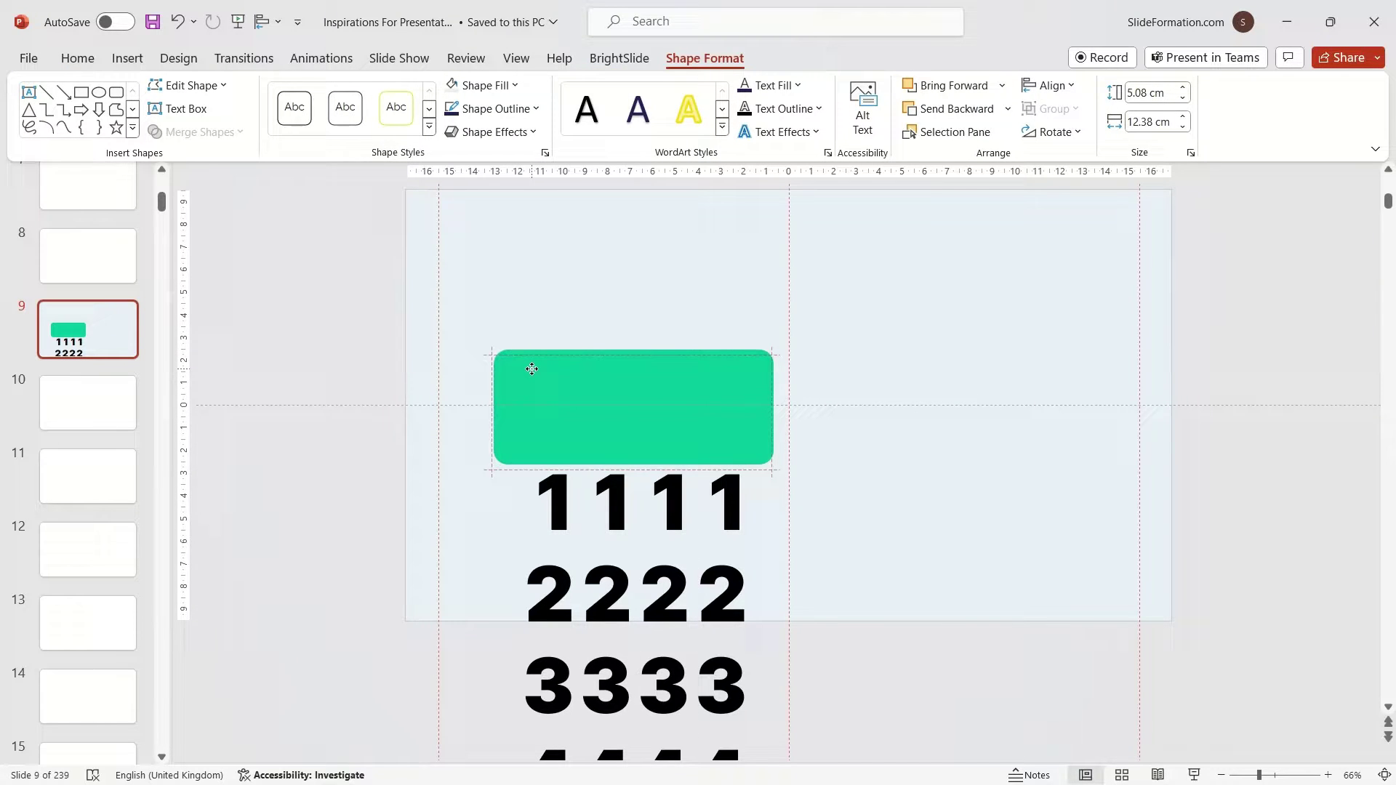
left_click(486, 85)
left_click(479, 137)
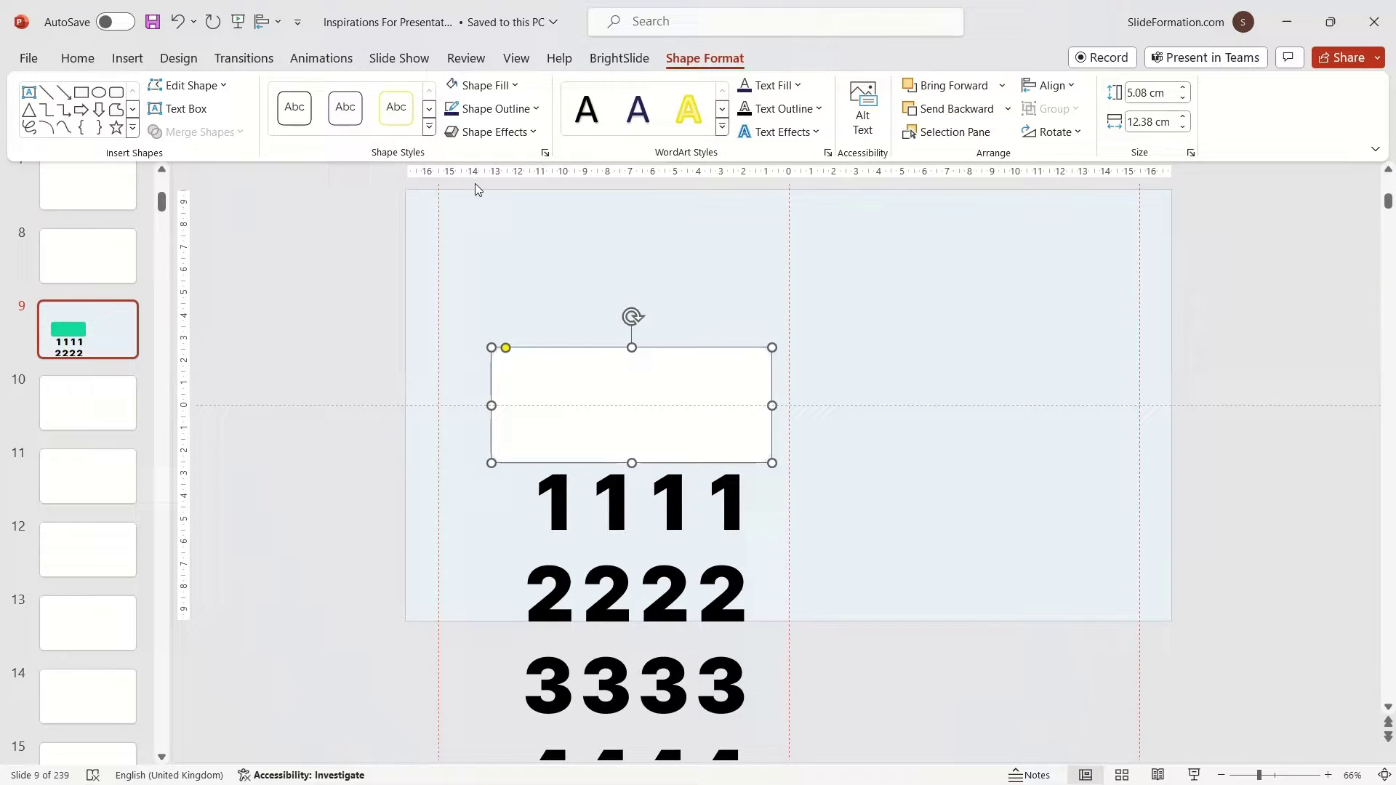
left_click(493, 195)
left_click(616, 402)
- Bring the digit columns in front of the white rounded panel
left_click(630, 477)
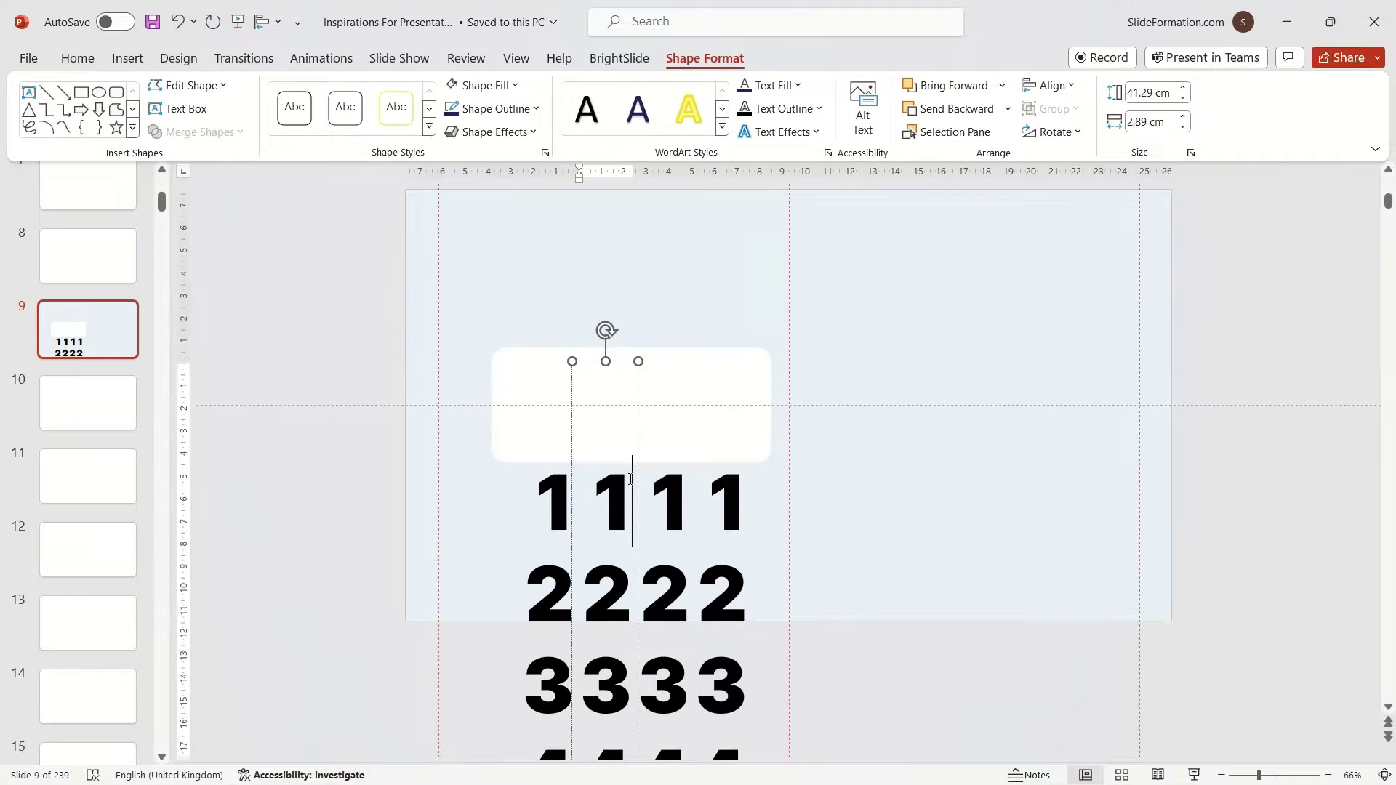
left_click(554, 503, "shift")
left_click(663, 503, "shift")
right_click(753, 483)
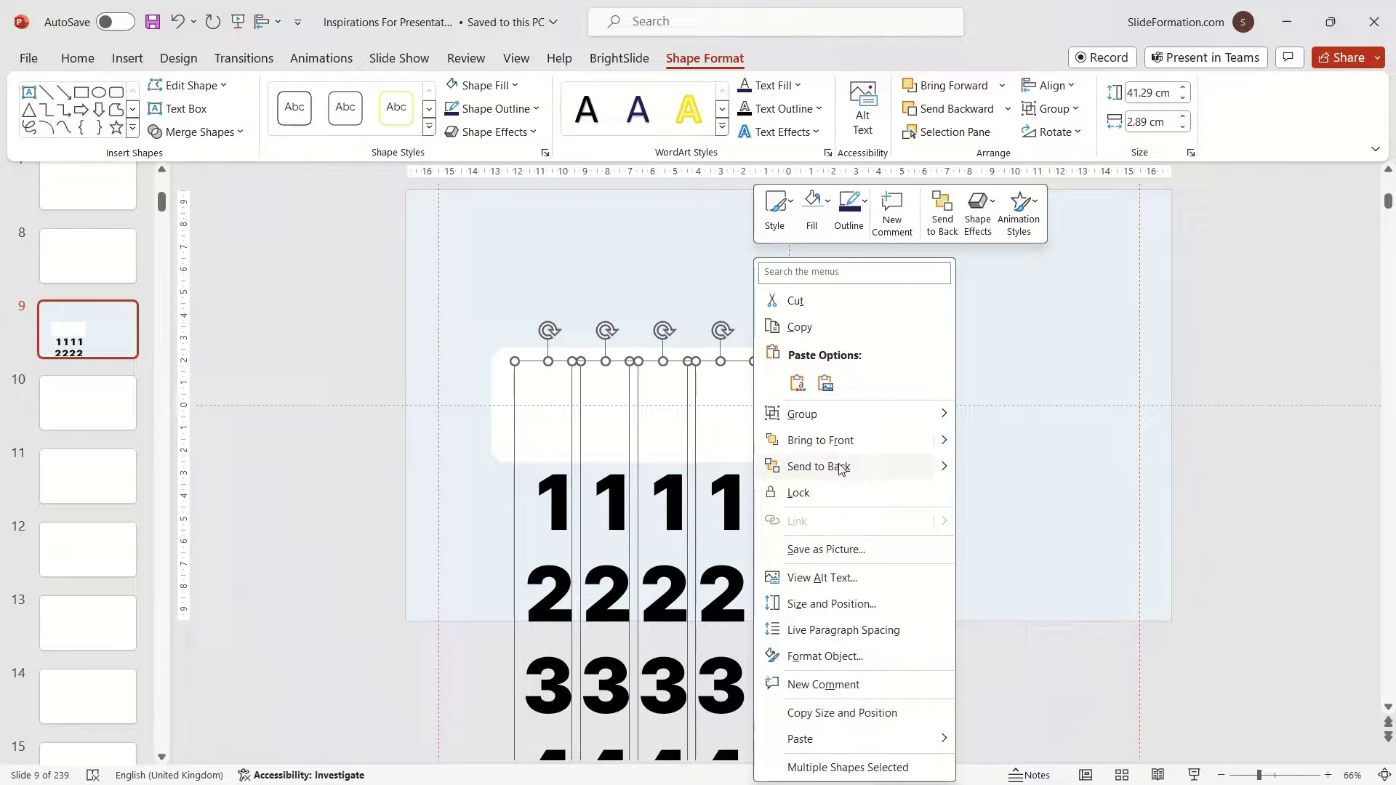
left_click(789, 445)
left_click(426, 433)
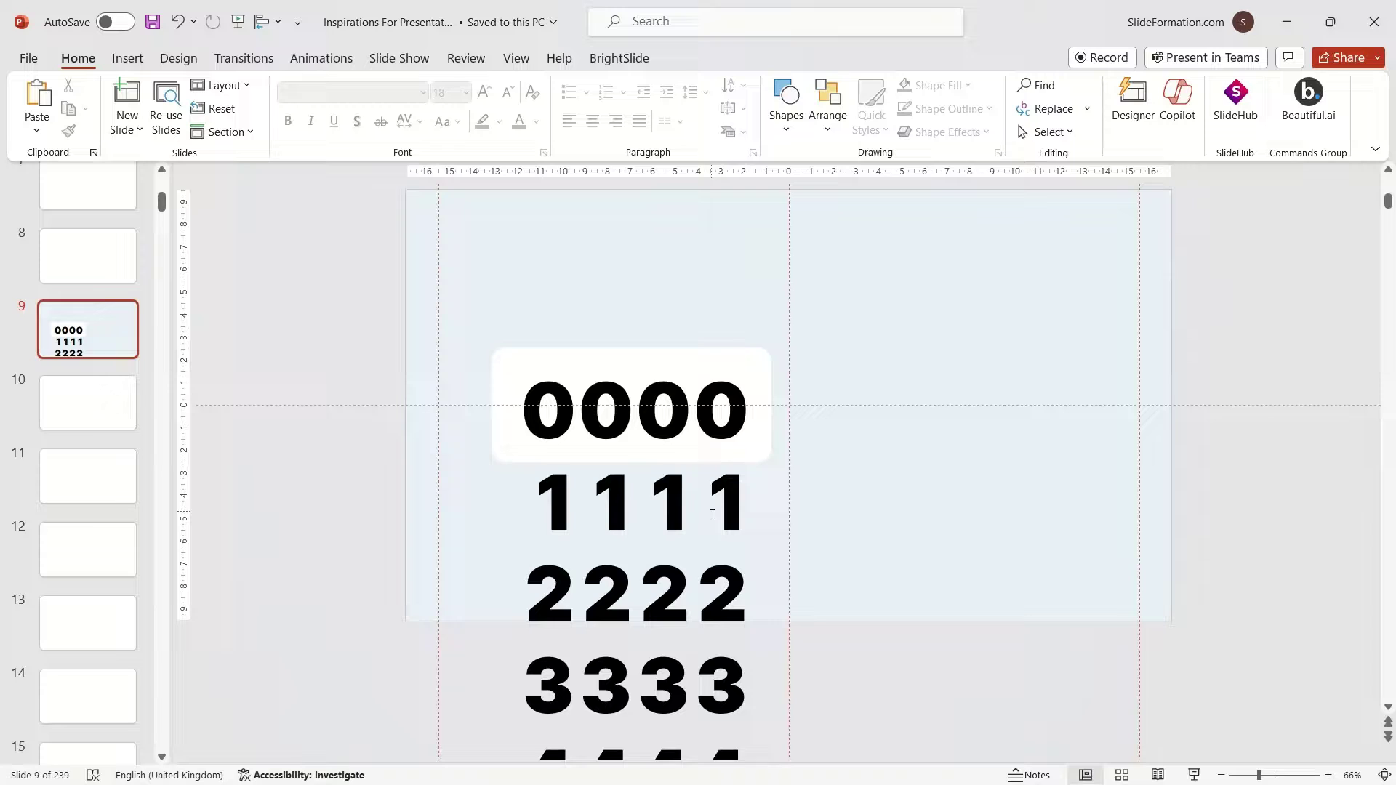
- Draw a band across the rows below 0000 and copy it to the top of the slide
scroll(735, 486, "down", 2)
left_click(786, 102)
left_click(779, 296)
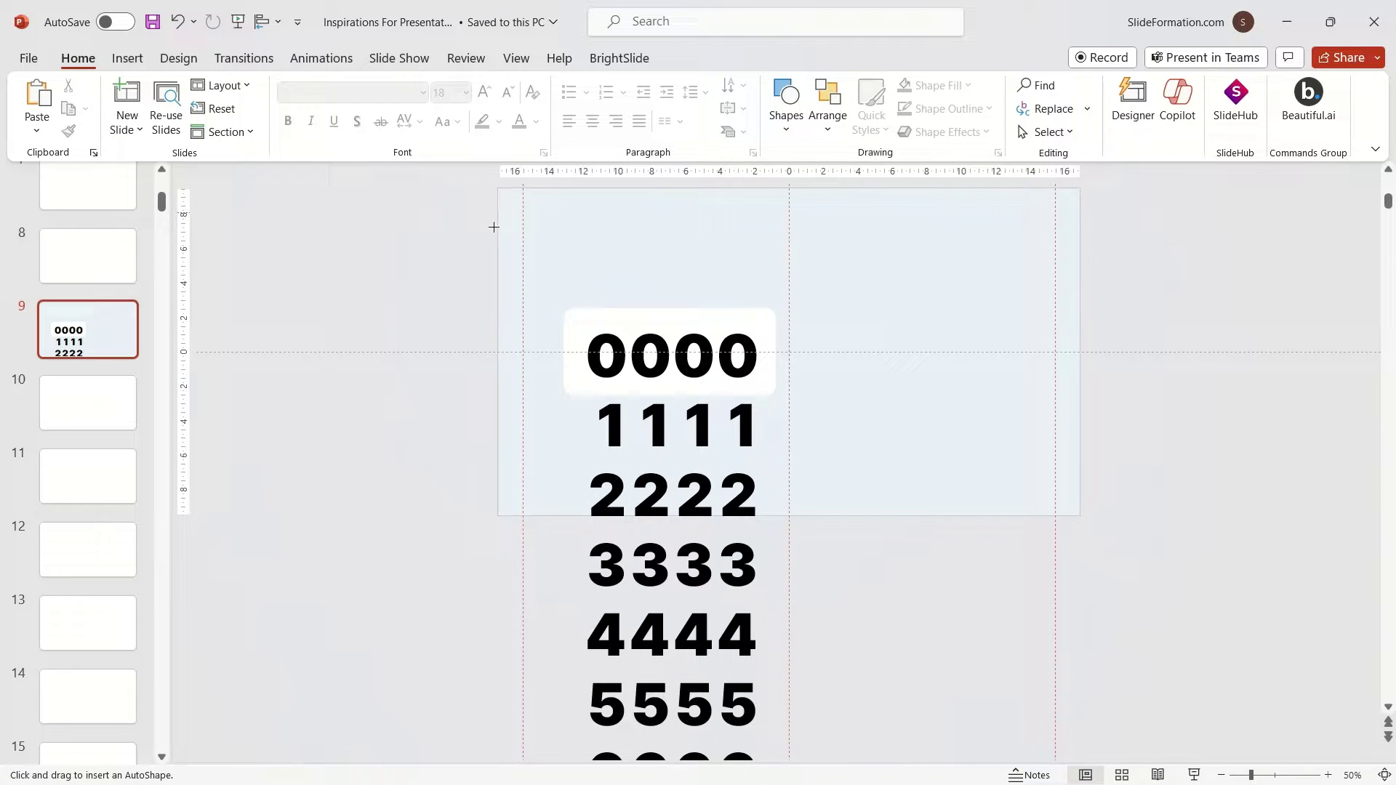
mouse_move(597, 451)
left_mouse_down()
mouse_move(742, 514)
mouse_move(1226, 476)
left_mouse_up()
scroll(718, 455, "up", 2)
scroll(718, 456, "up", 1)
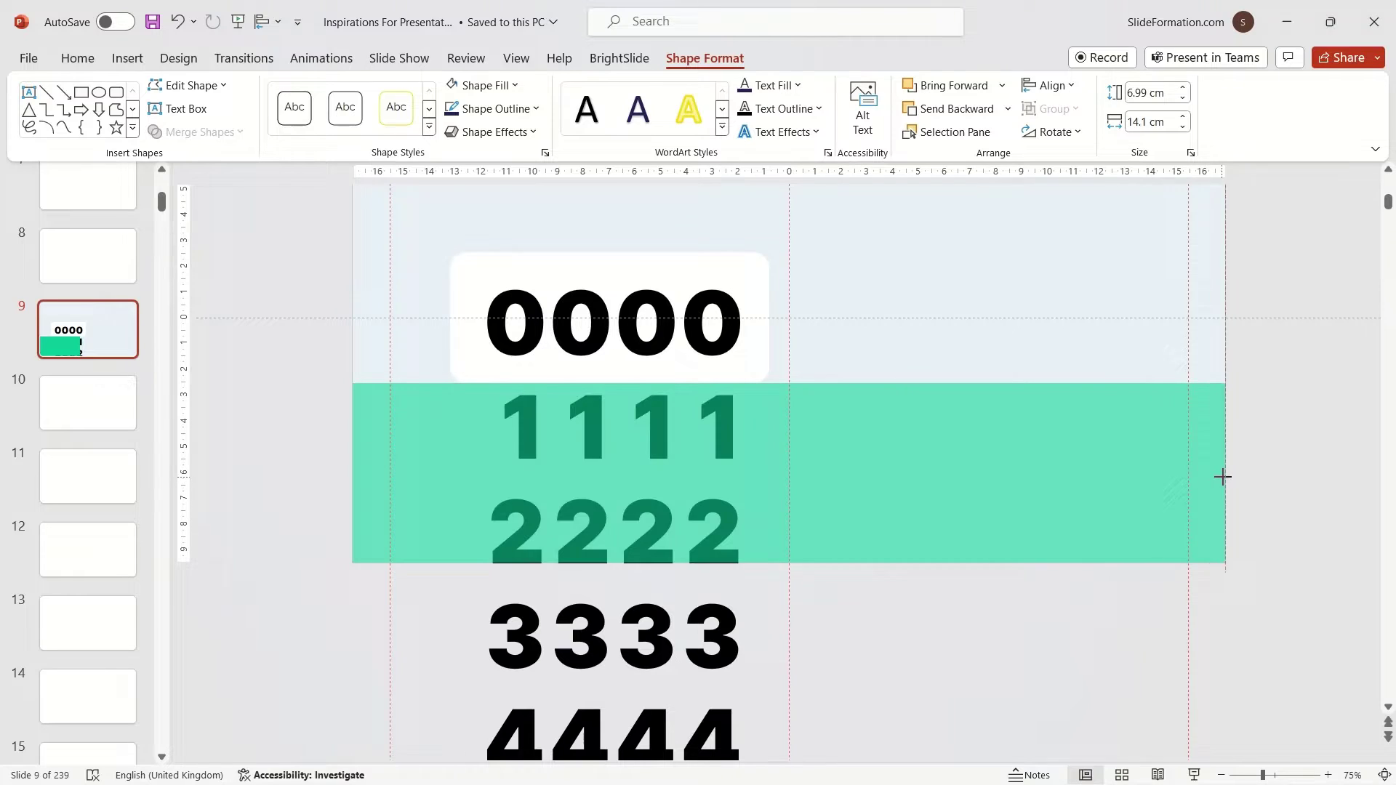
left_click_drag(1062, 457, 869, 228)
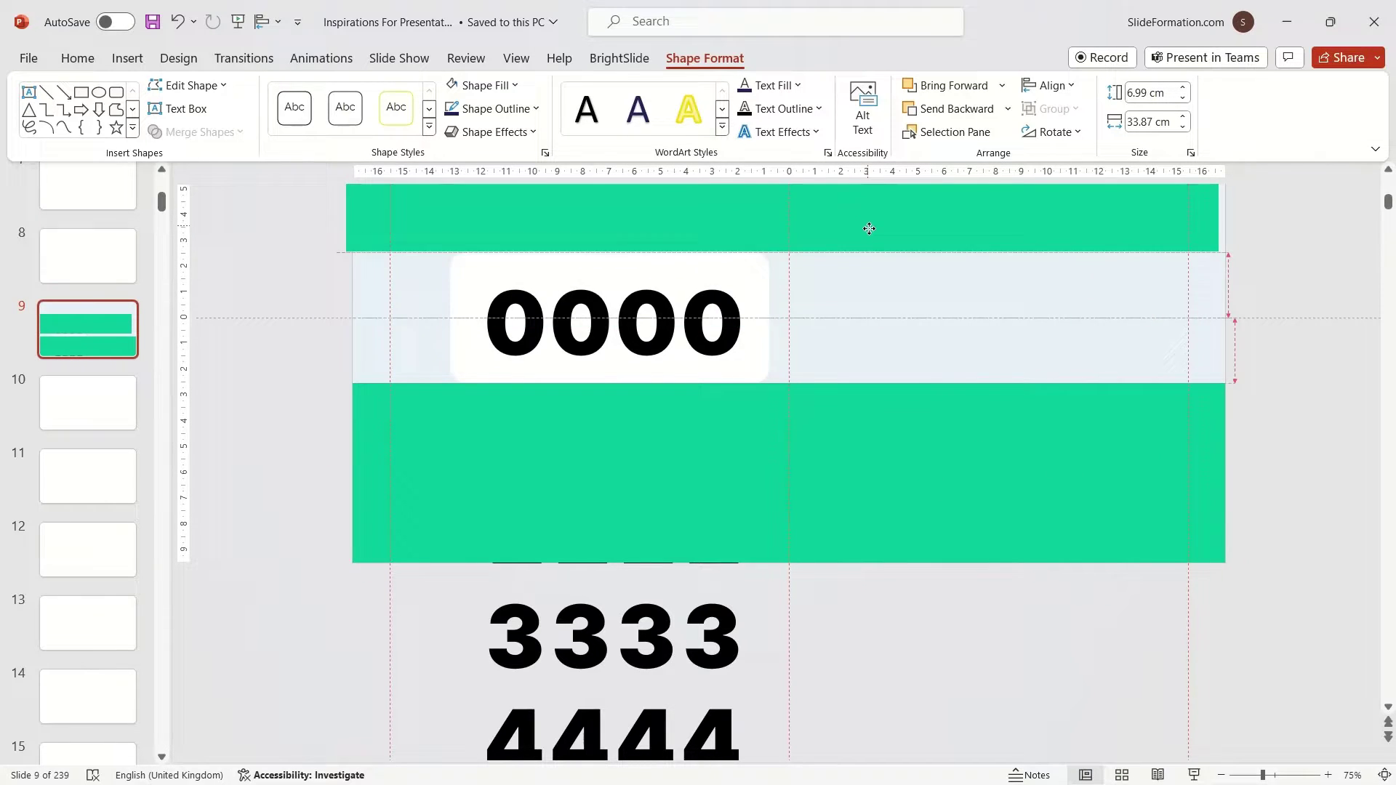
scroll(489, 270, "down", 1)
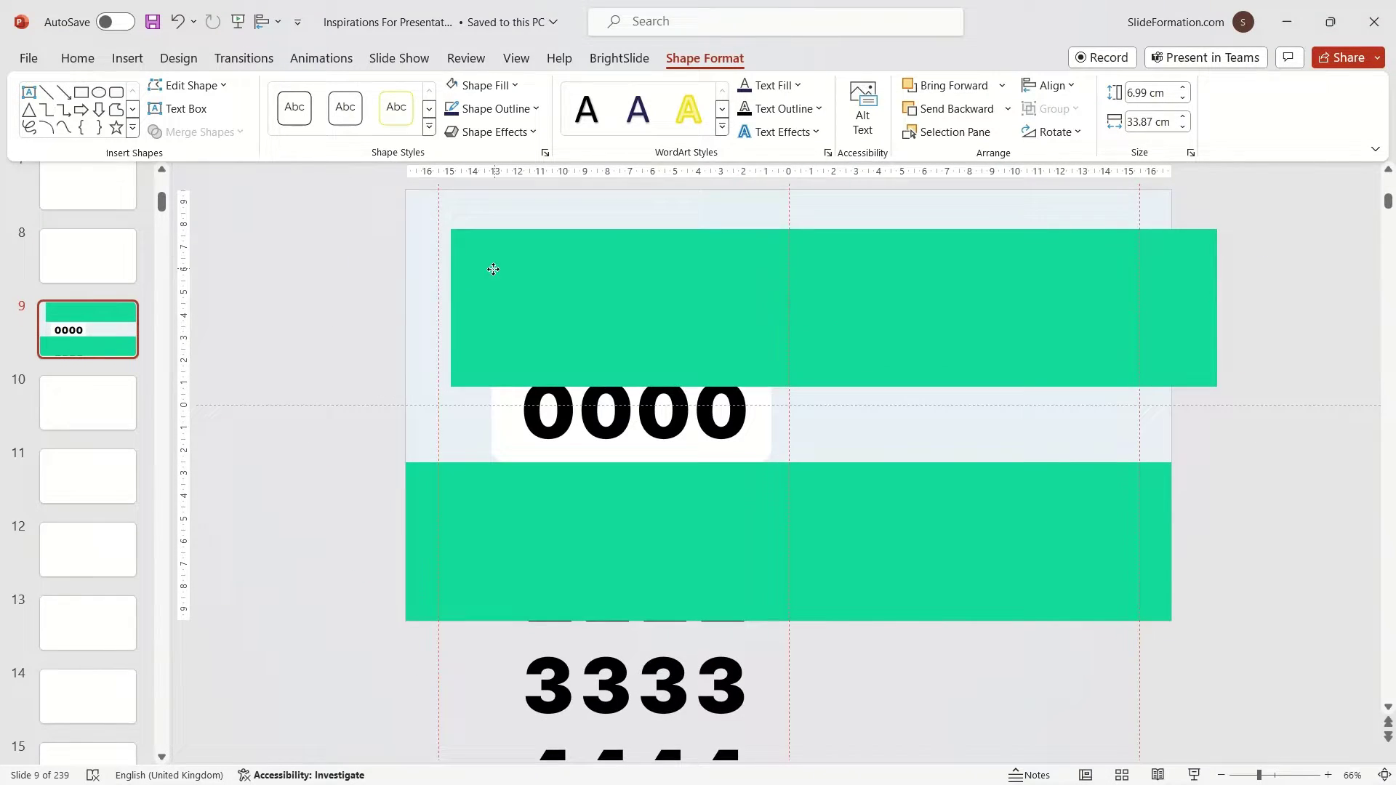
- Fill both masking bands with the background colour so only 0000 shows
left_click(808, 271, "shift")
left_click(501, 91)
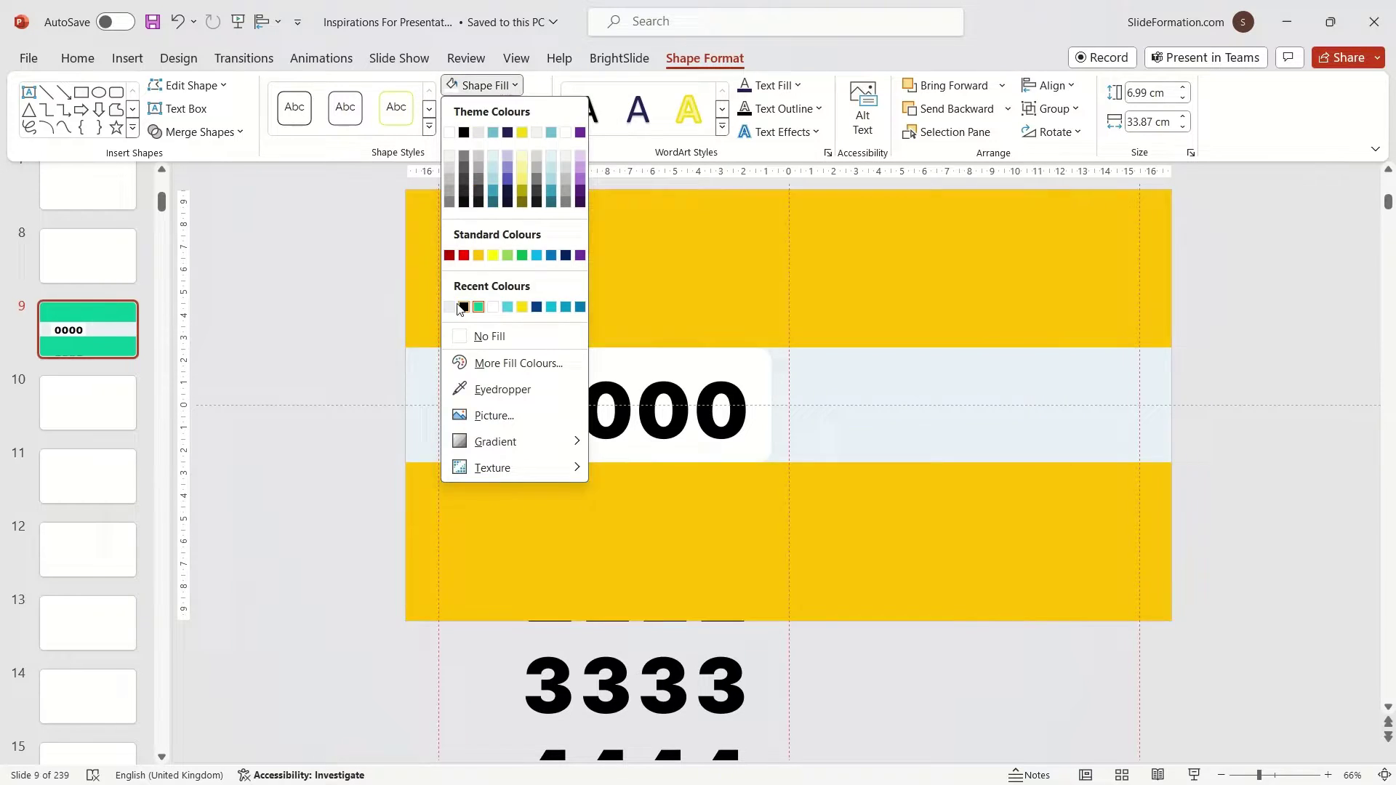
left_click(479, 333)
left_click(339, 313)
scroll(349, 306, "down", 1, "ctrl")
left_click(605, 357)
left_click(650, 356, "shift")
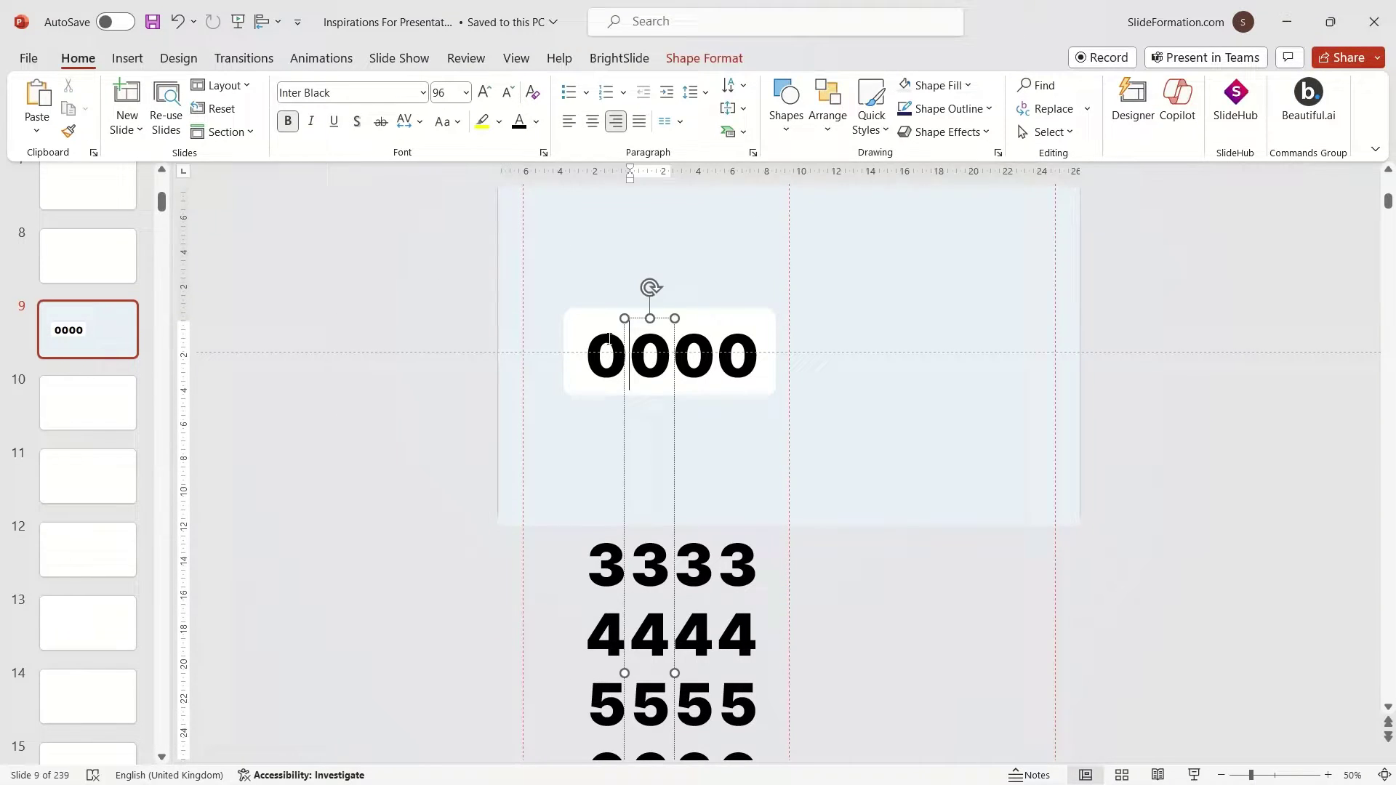
- Add a centred teal-green '2010:' label above the counter
left_click(506, 332)
left_click(786, 105)
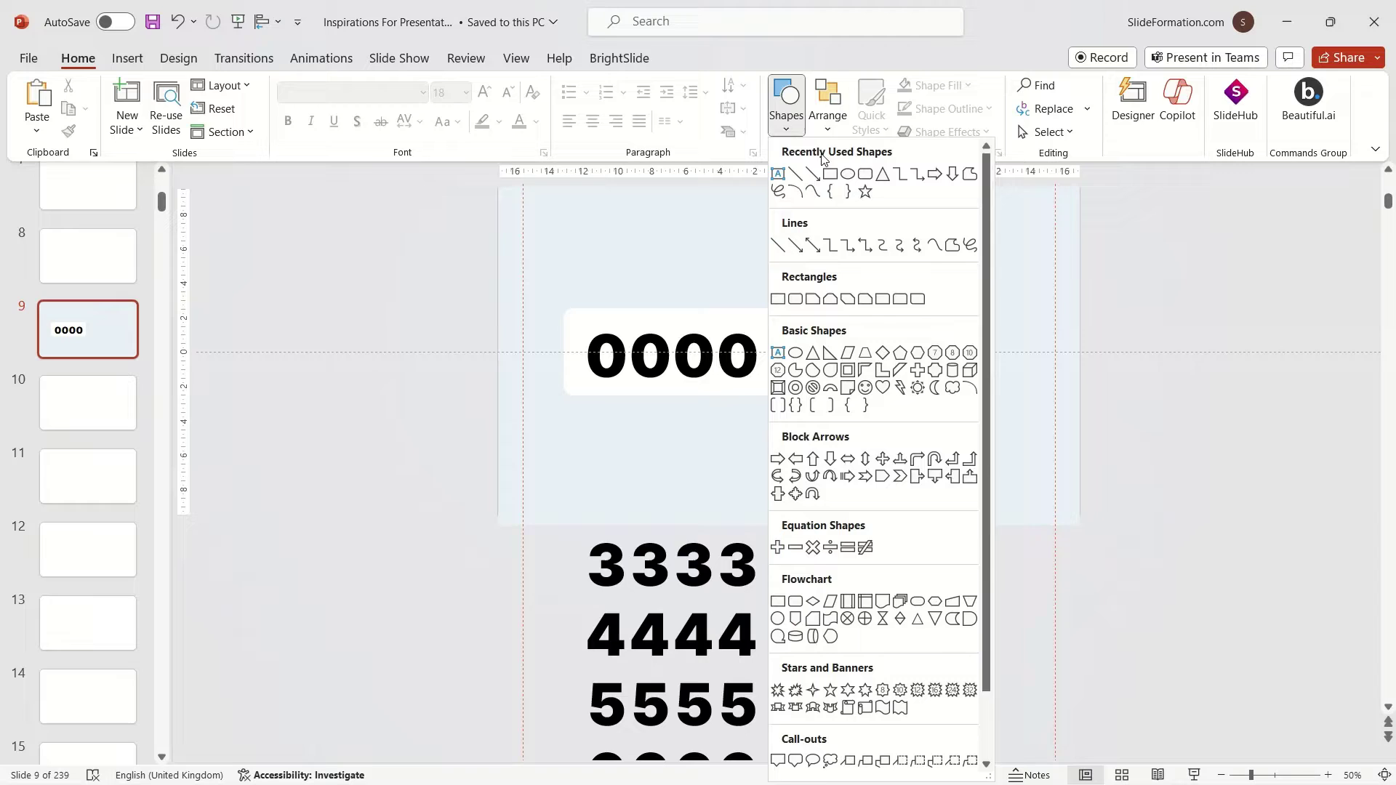
left_click(783, 351)
left_click_drag(765, 289, 762, 289)
type("2010:")
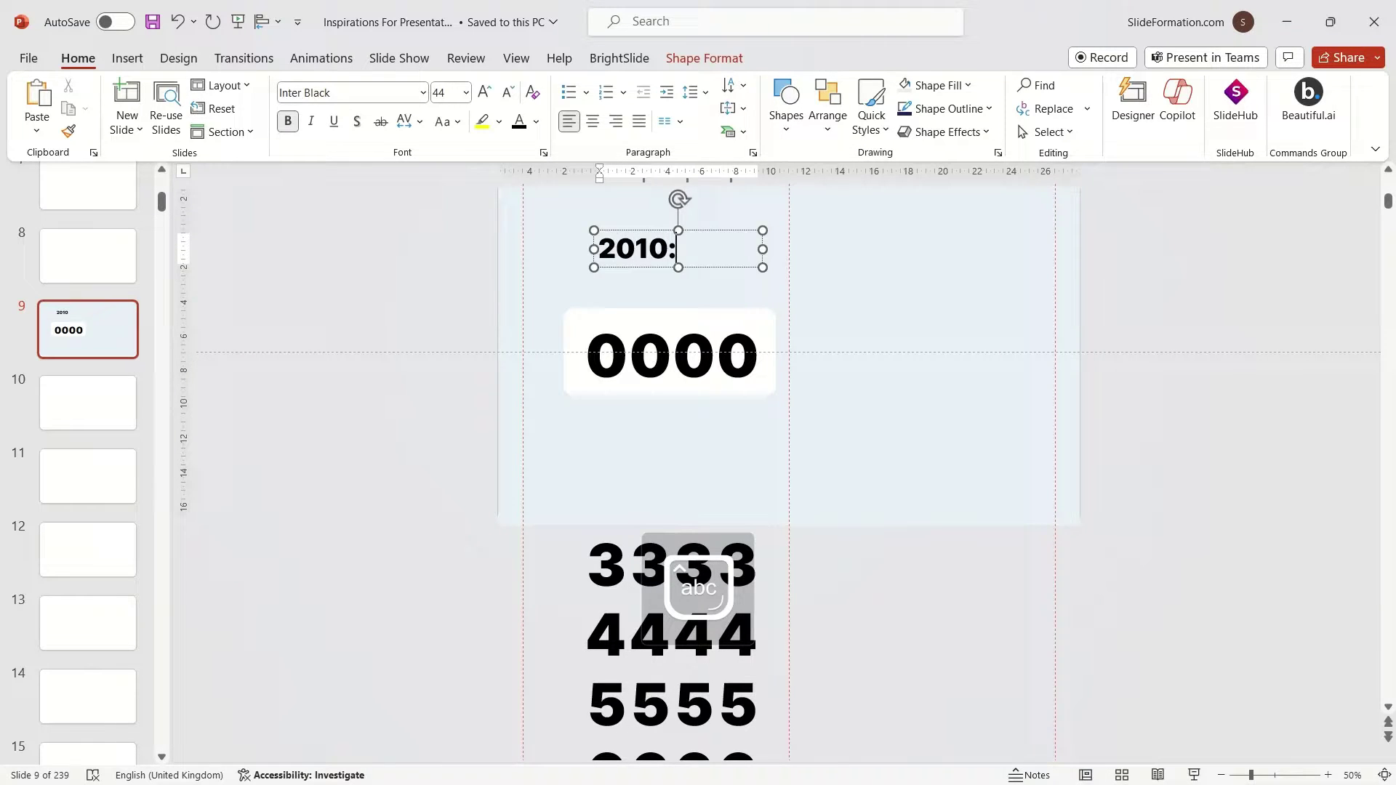
key("ctrl+a")
key("ctrl+e")
left_click(536, 122)
left_click(538, 339)
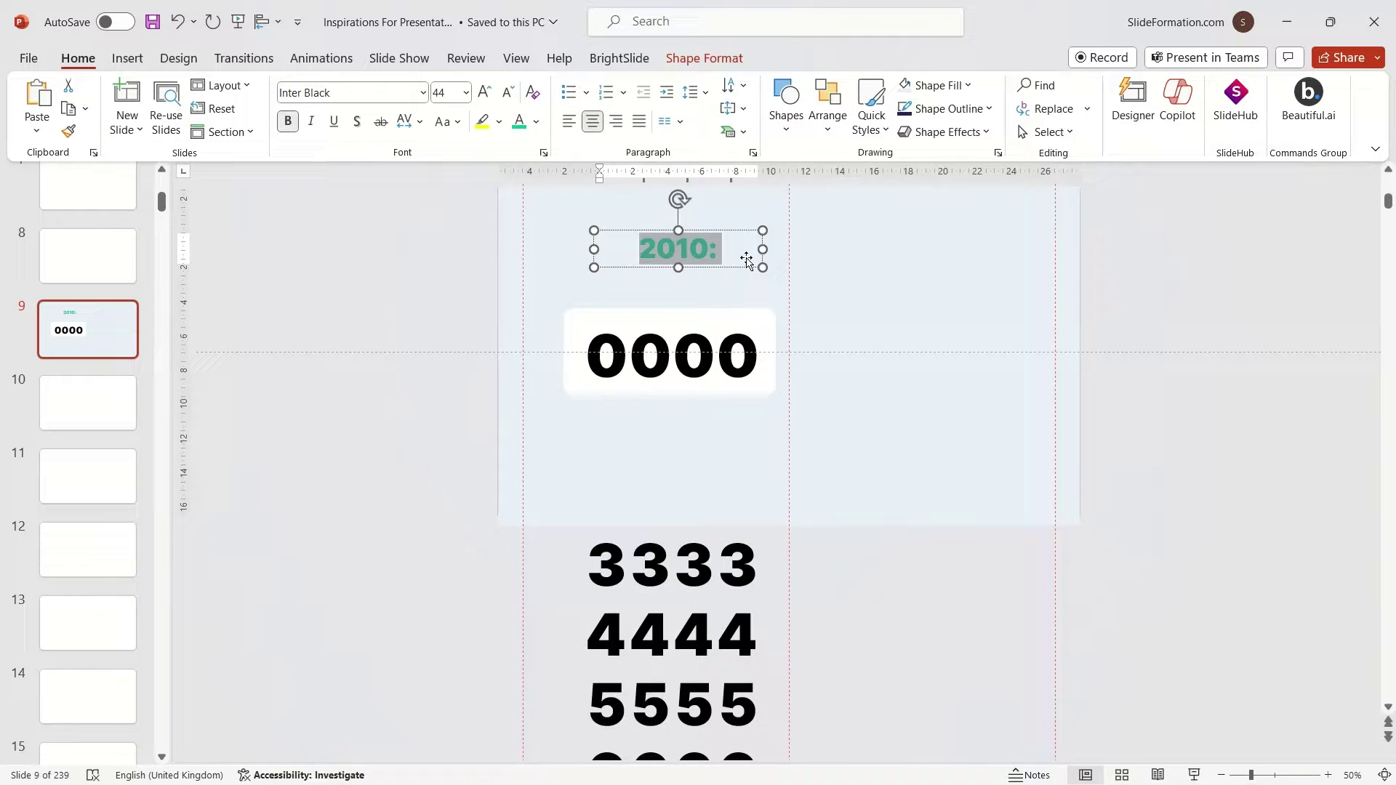
left_click_drag(747, 260, 773, 252)
left_click_drag(611, 260, 562, 260)
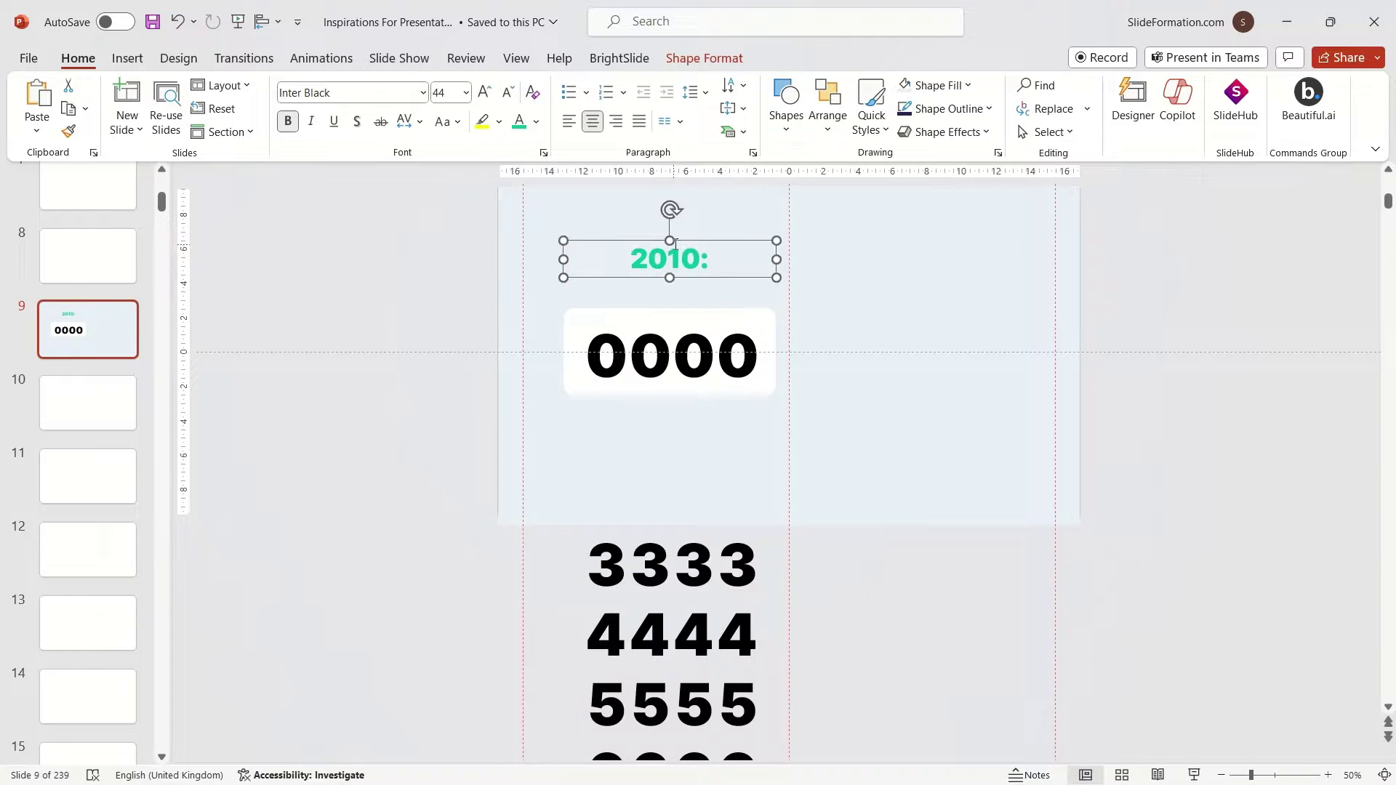
mouse_move(753, 286)
left_mouse_down()
mouse_move(763, 311)
mouse_move(905, 344)
left_mouse_up()
- Turn the copied label into an enlarged uppercase 'CLIENTS' beside the counter
double_click(909, 357)
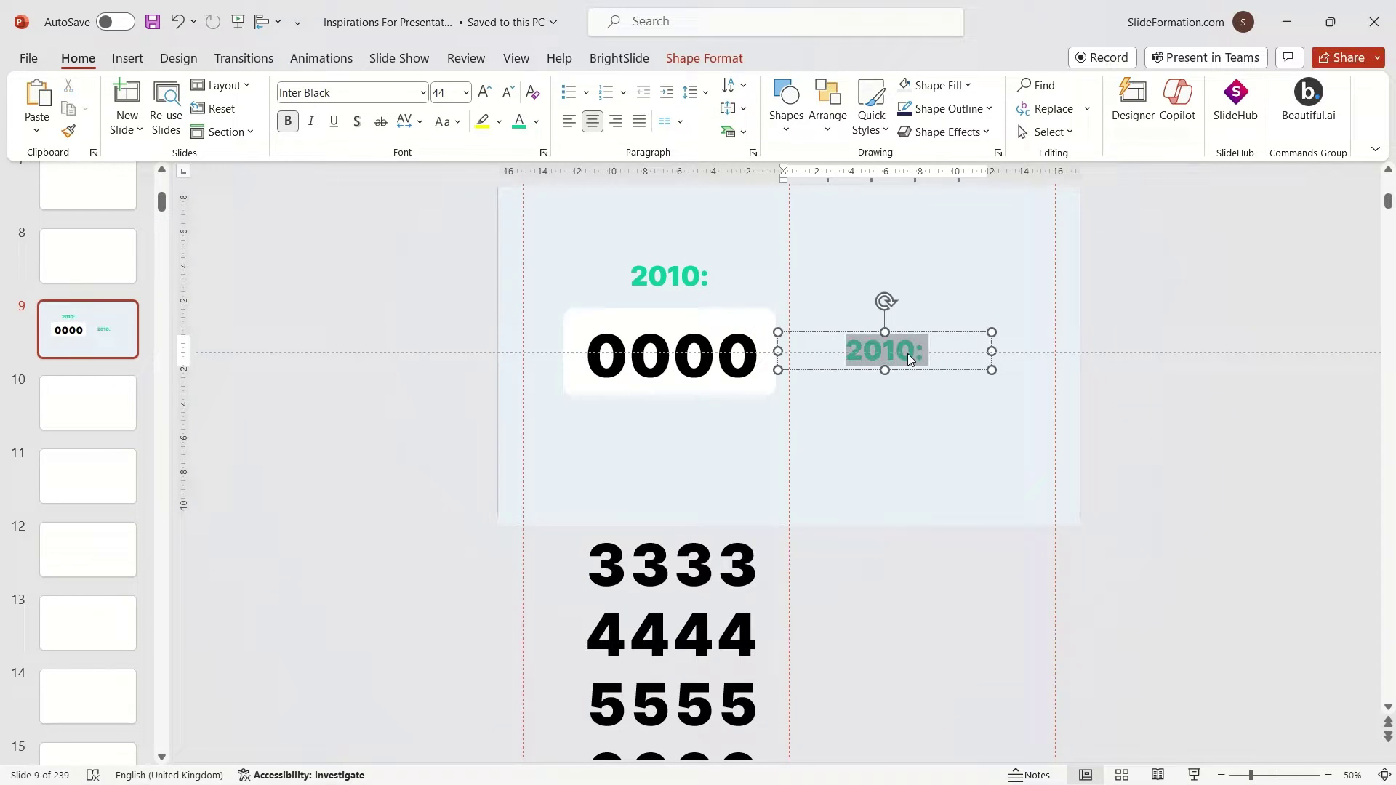
type("s")
key("ctrl+a")
left_click(442, 121)
left_click(480, 193)
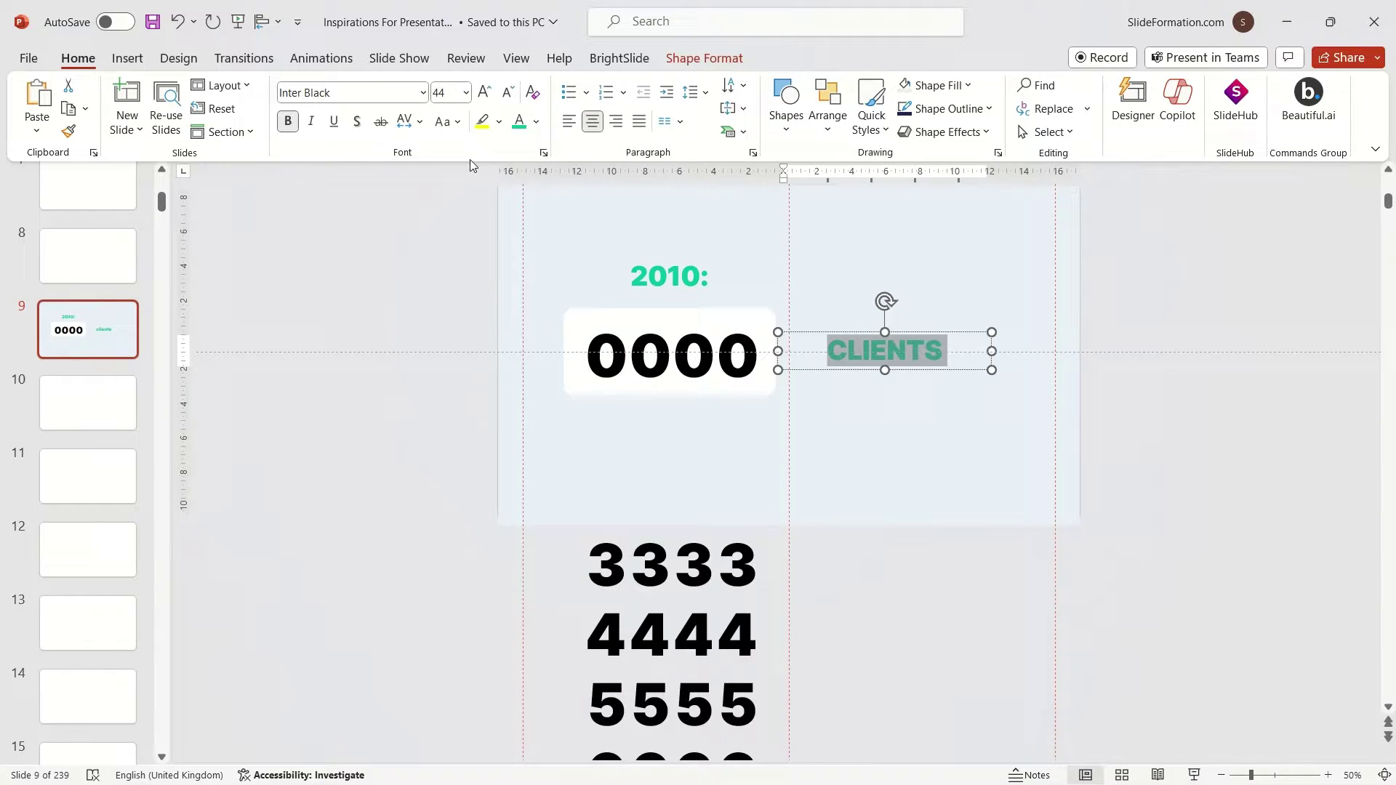
left_click(485, 93)
left_click_drag(936, 327, 946, 327)
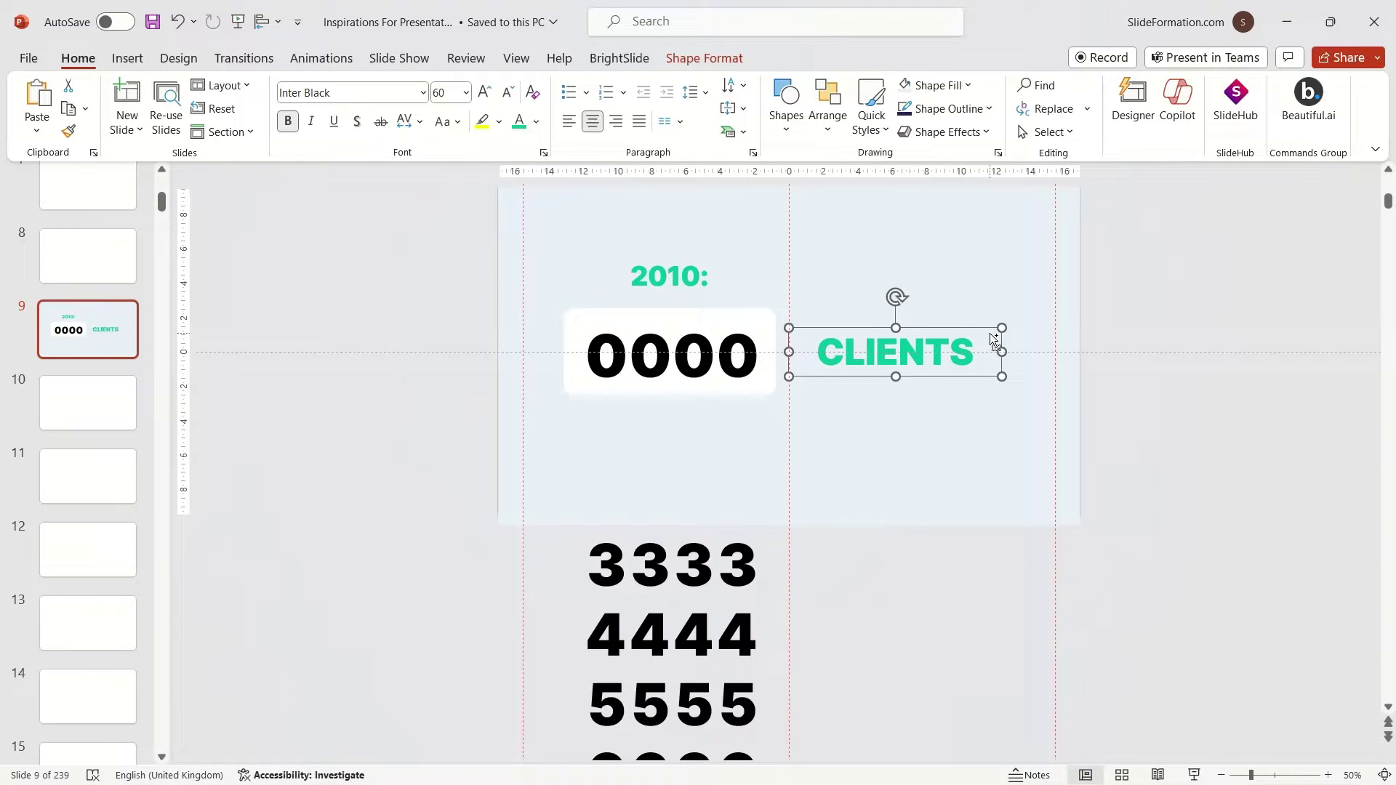
- Try duplicating slide 9, then undo back to the original 2010 slide
left_click(1141, 335)
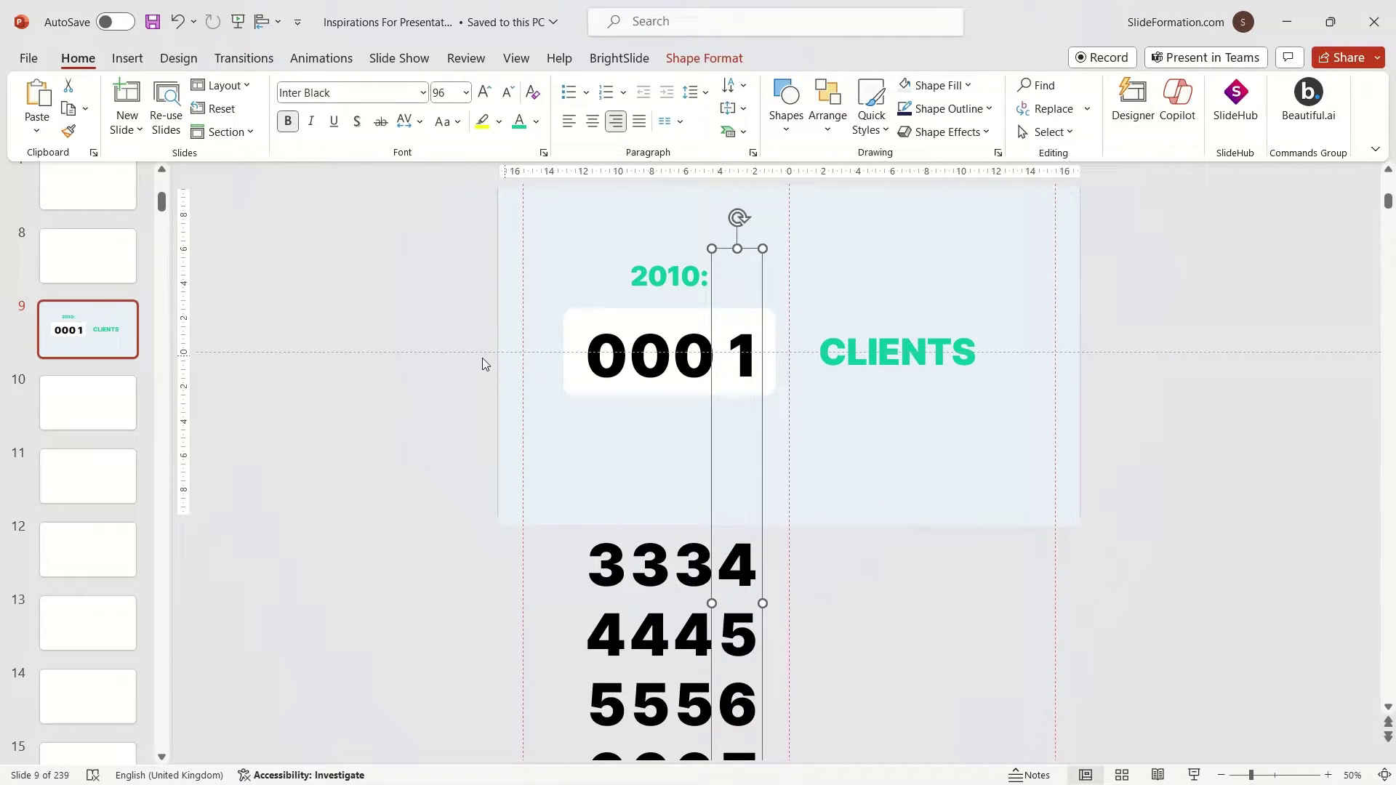
key("ctrl+z")
left_click(109, 342)
key("ctrl+d")
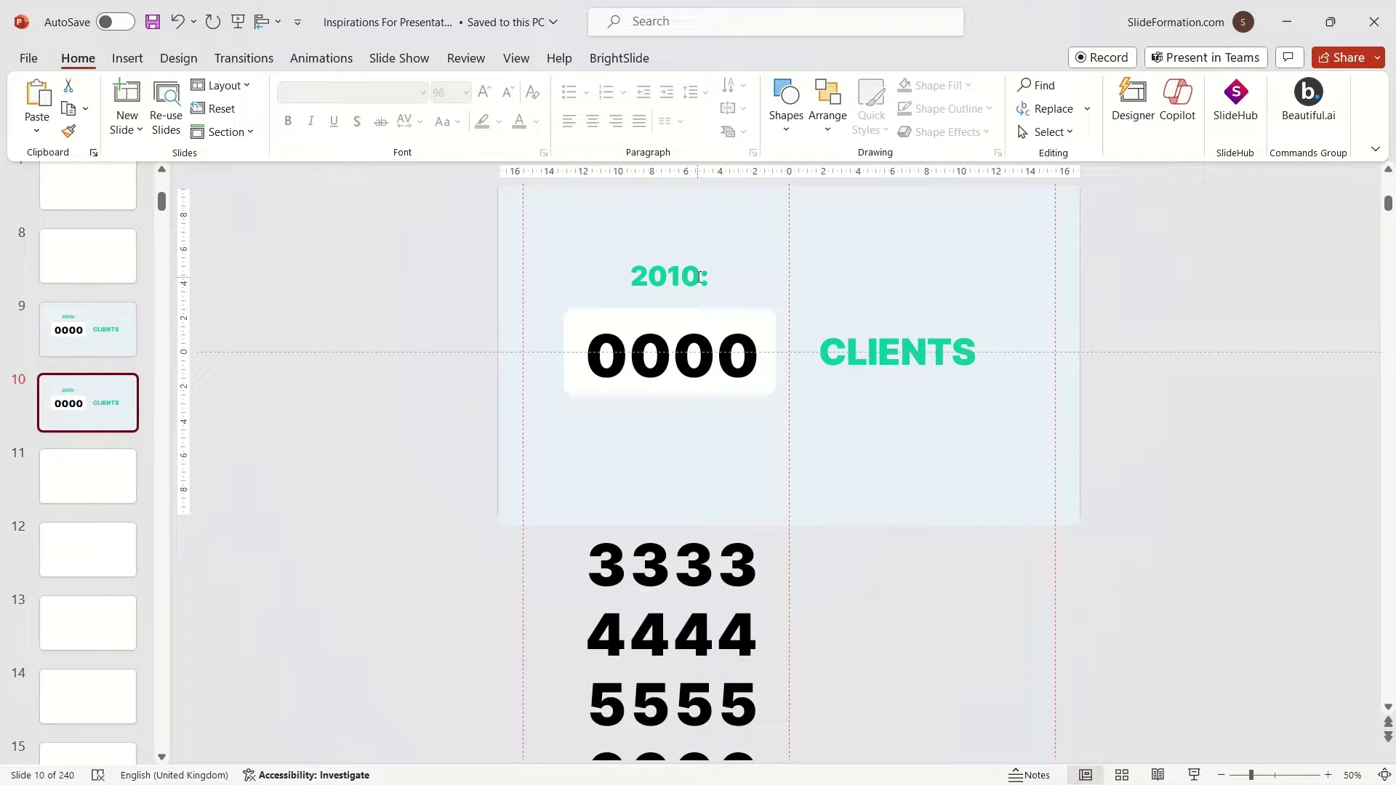
left_click(707, 278)
left_click(490, 352)
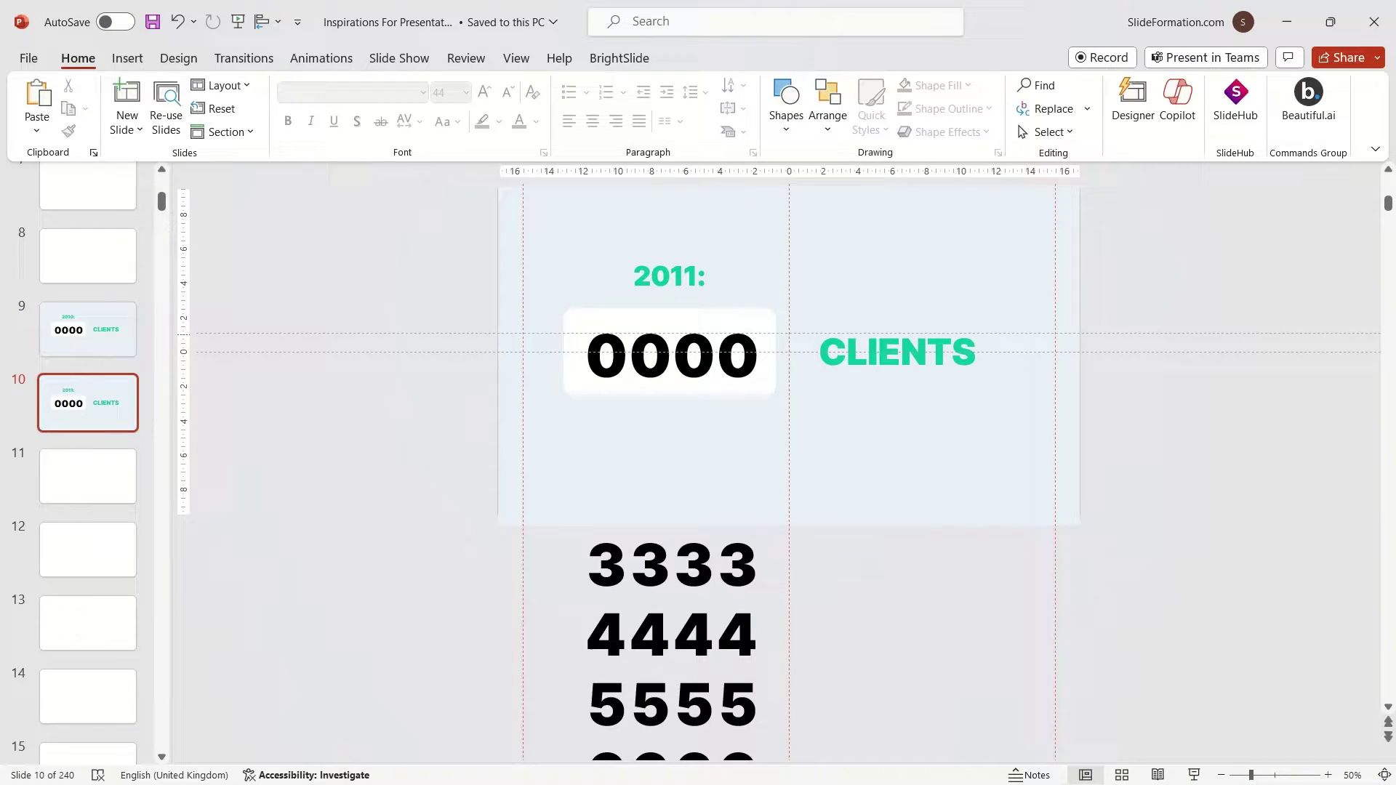
key("ctrl+z")
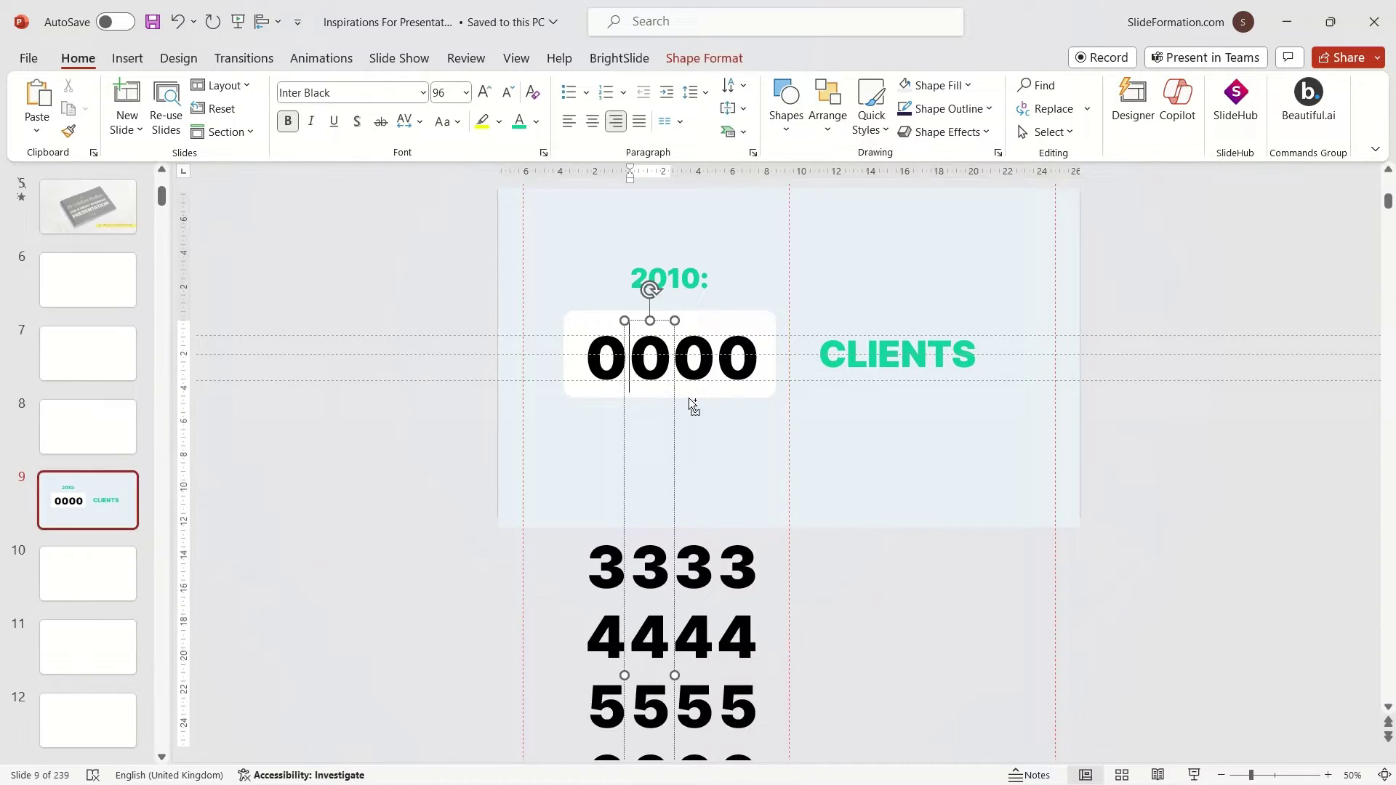
scroll(688, 399, "up", 4, "ctrl")
left_click(585, 341)
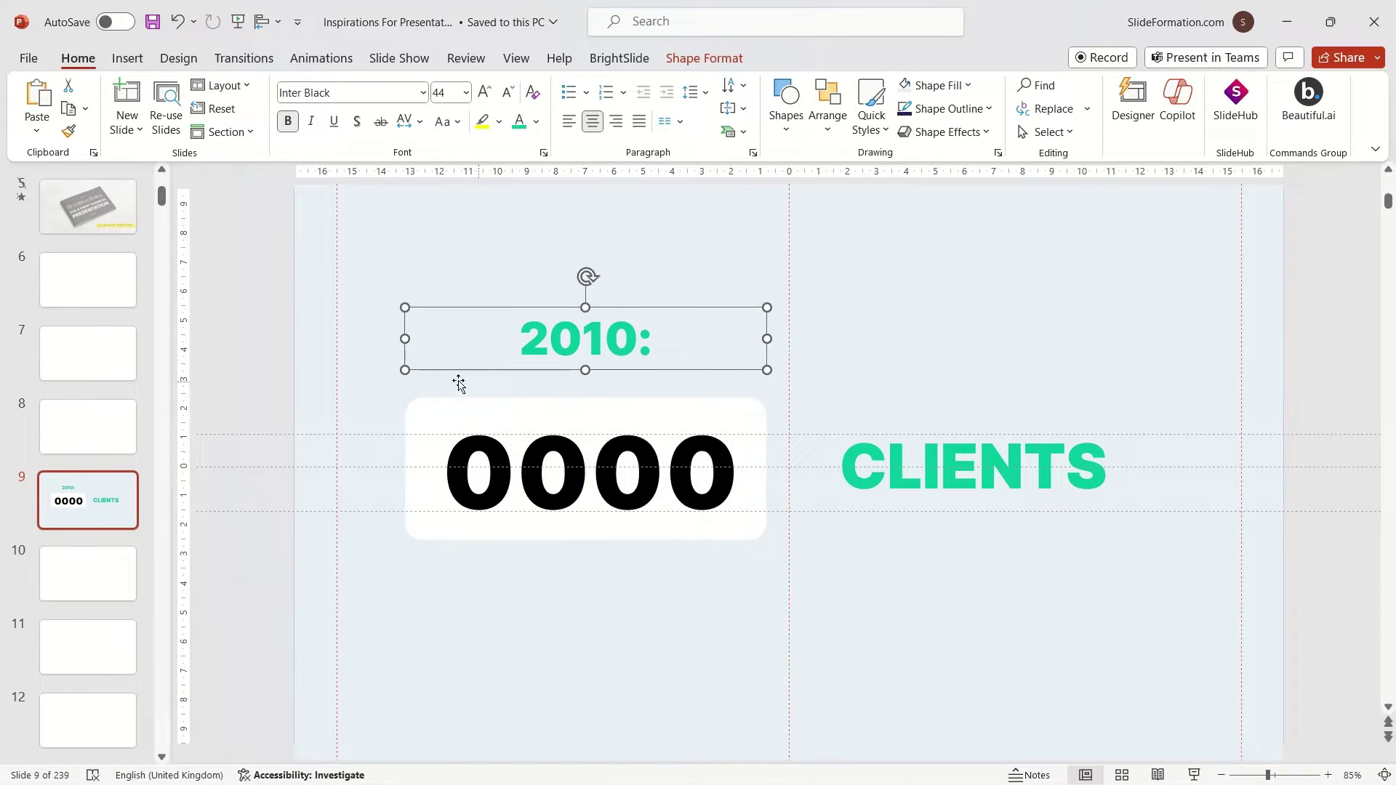
key("ctrl+z")
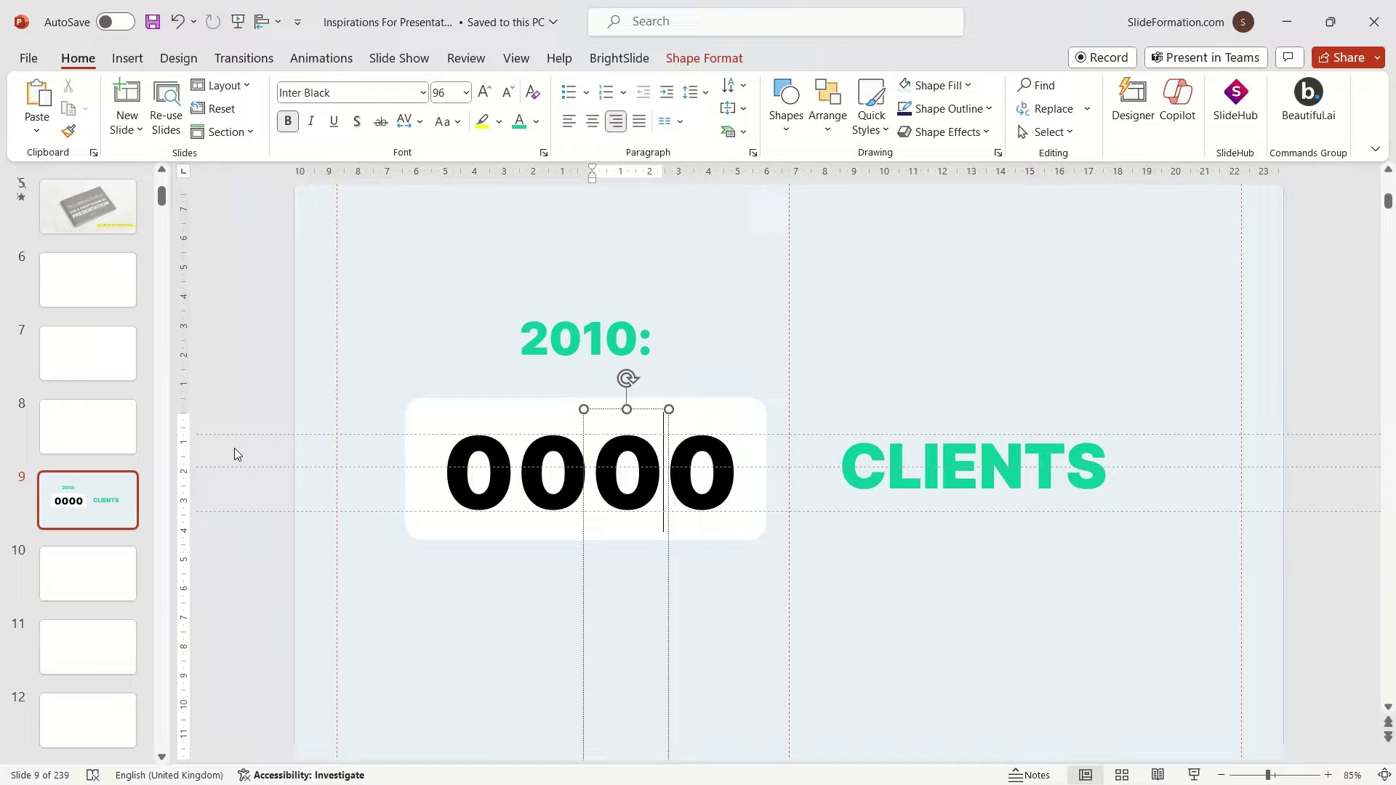
- Duplicate slide 9, change the year to '2011:' and shift the last column to show 1
left_click(104, 500)
key("ctrl+d")
left_click(637, 340)
key("BackSpace")
type("1")
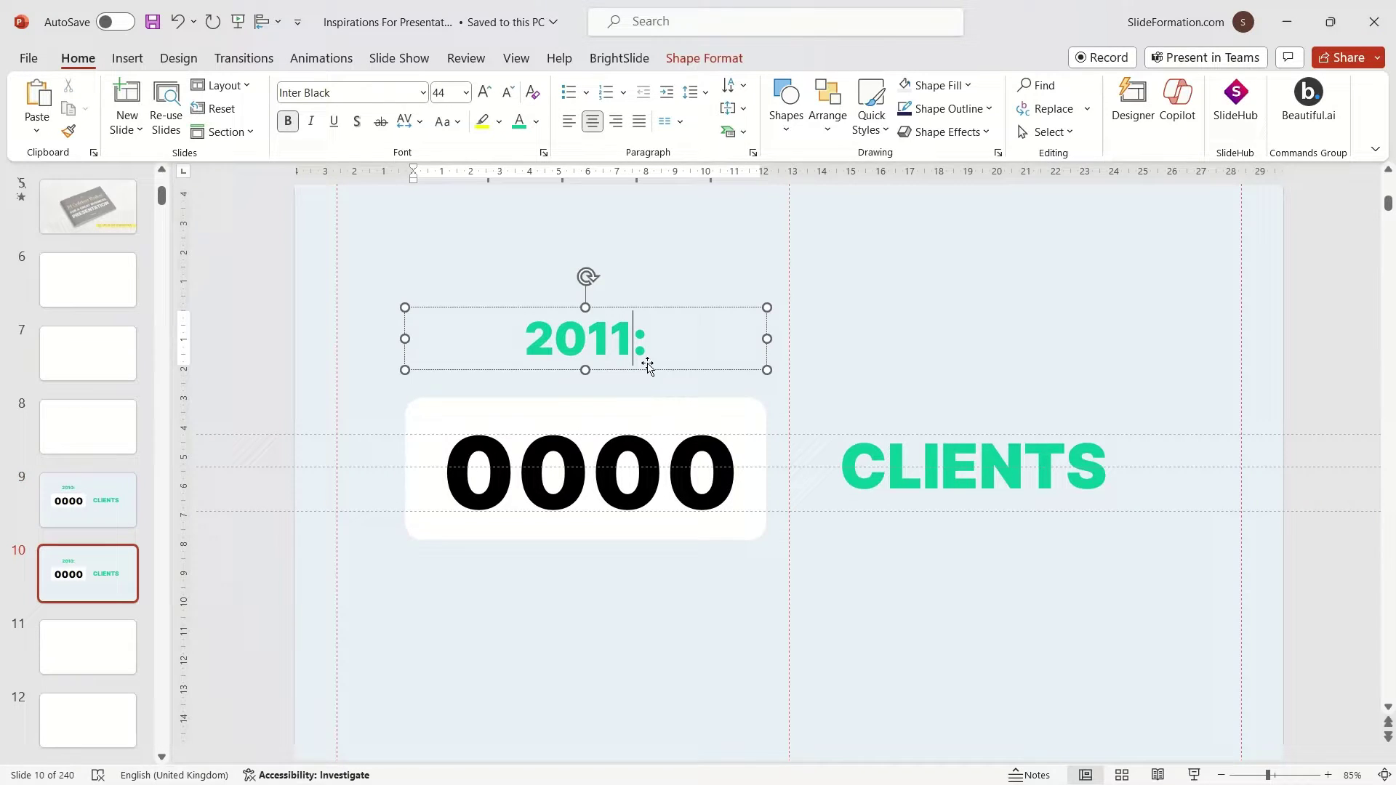
left_click(742, 431)
left_click_drag(741, 431, 749, 312)
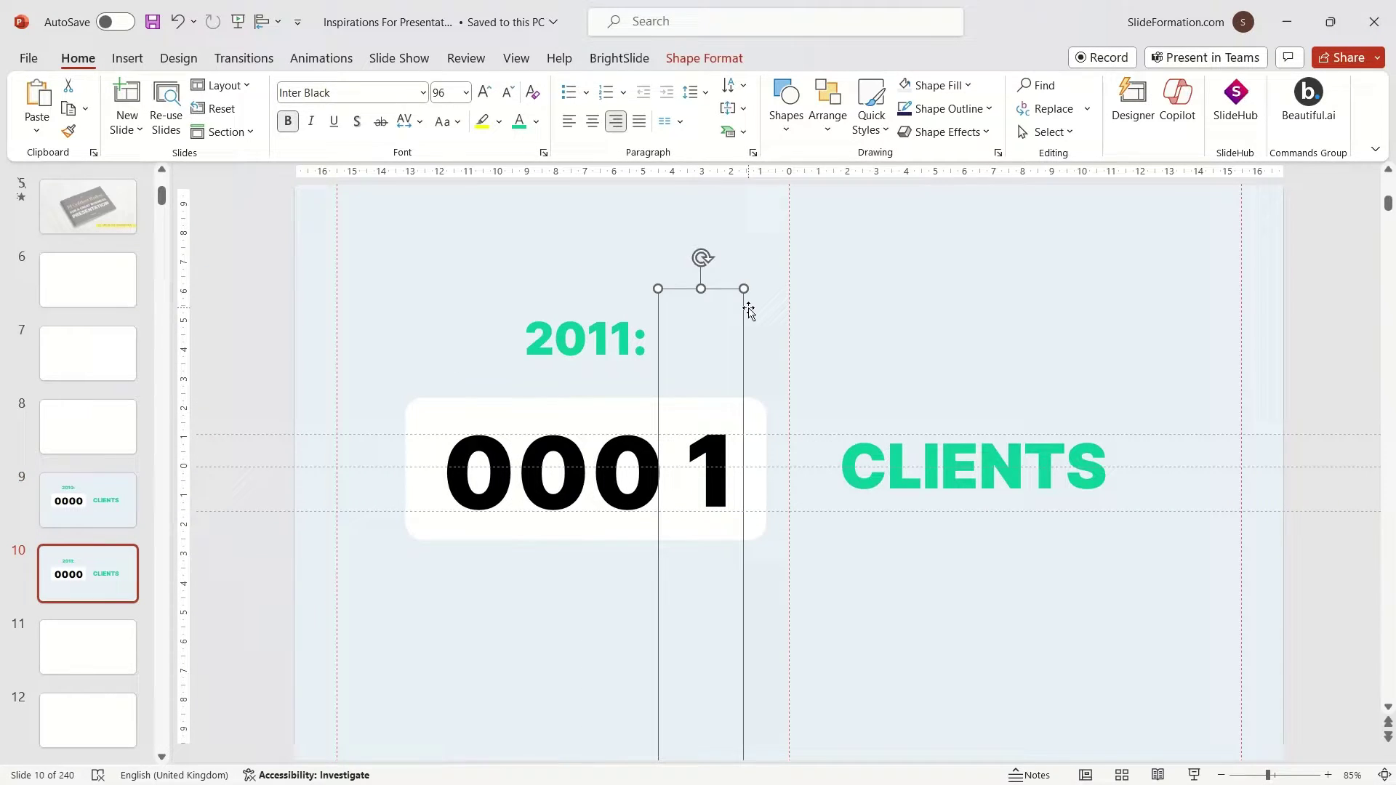
left_click(109, 549)
- Apply a Morph transition to slide 10 with a 0.75-second duration
left_click(244, 59)
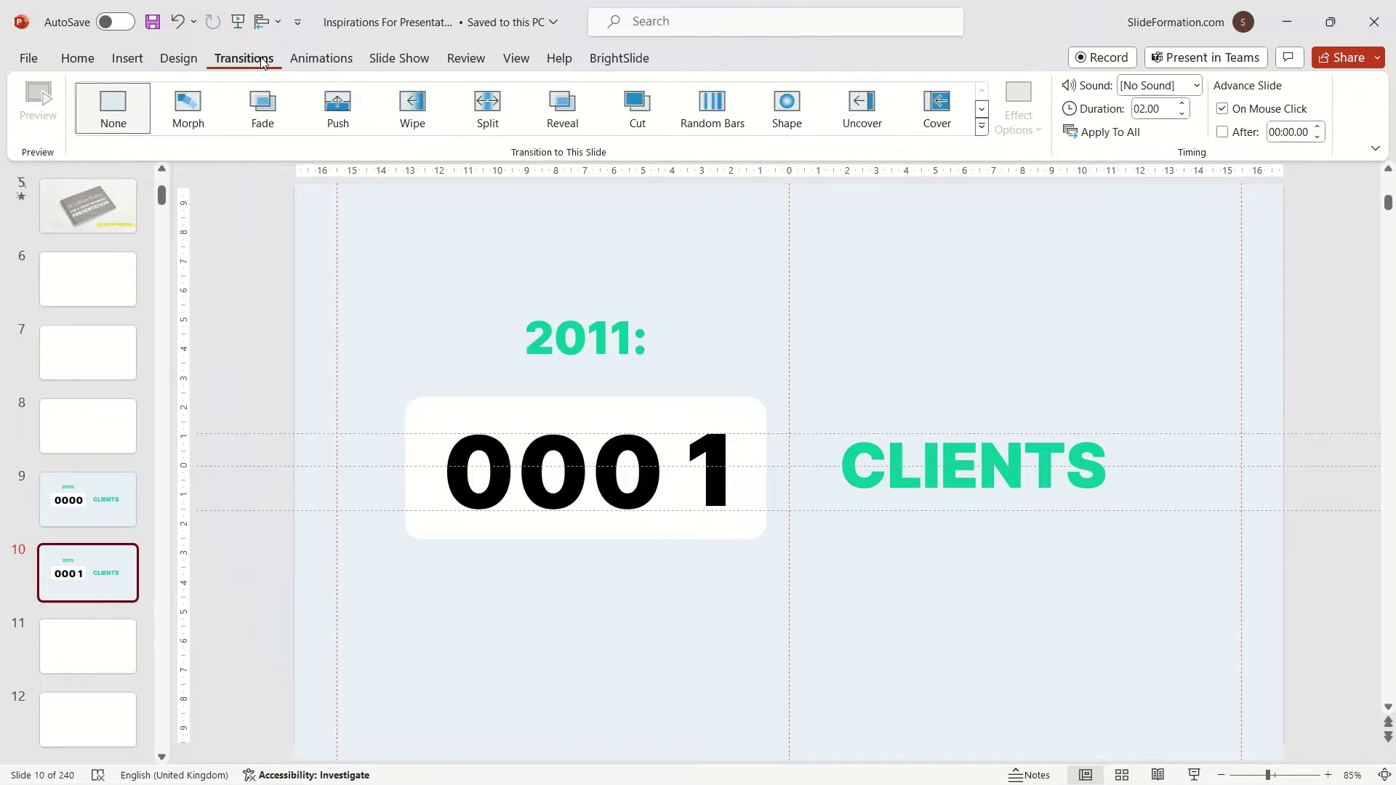
left_click(191, 107)
left_click(1183, 114)
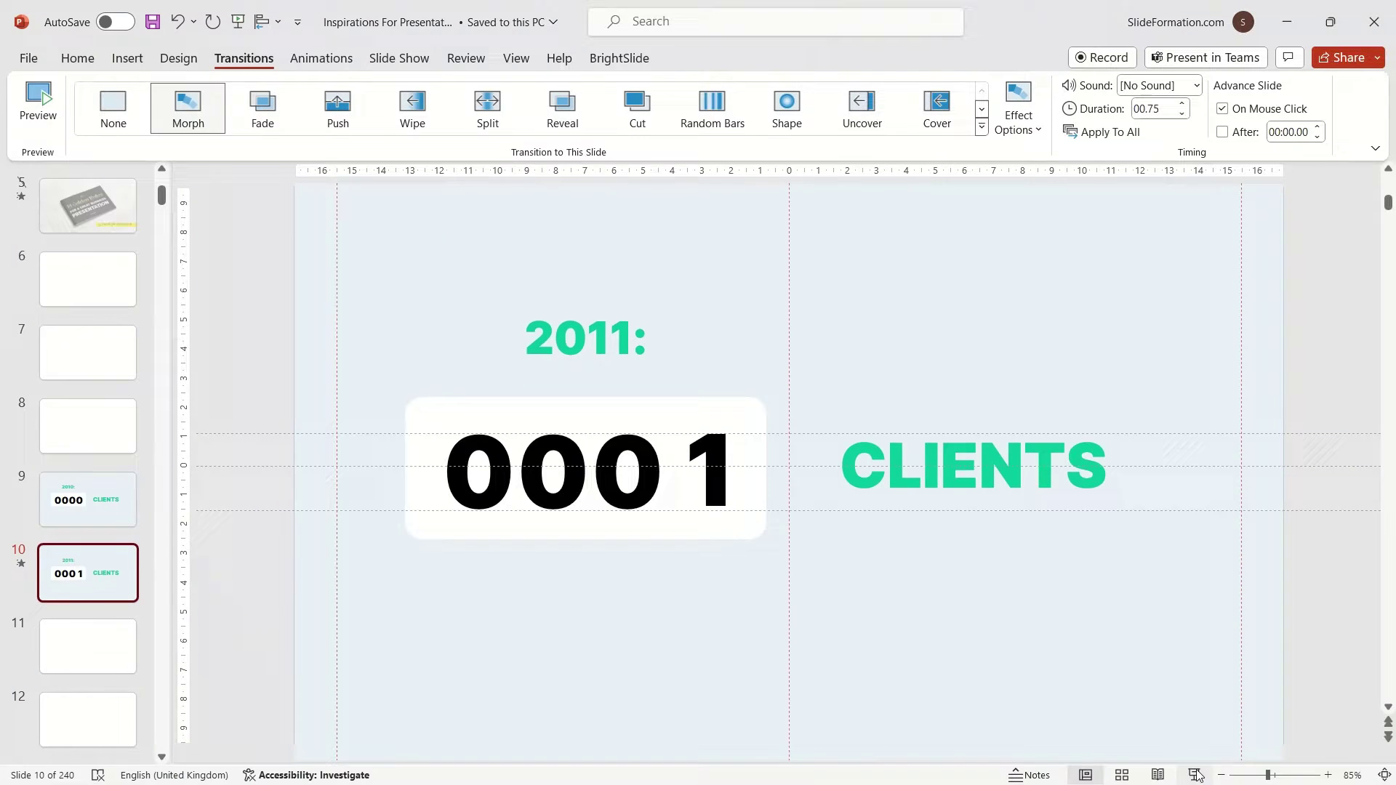
- Delete the 2011 slide 10 and return to slide 9
key("Up")
scroll(425, 512, "down", 5, "ctrl")
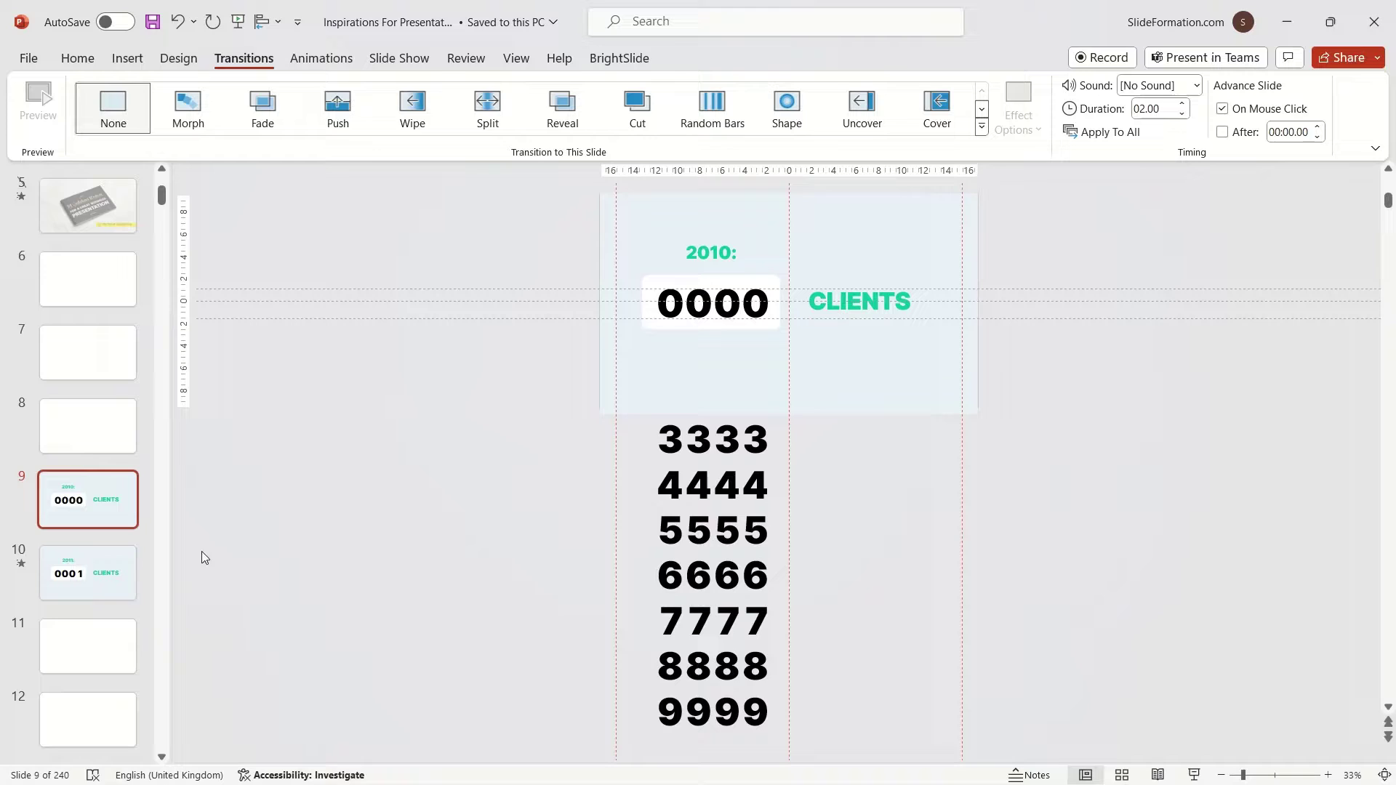
left_click(116, 575)
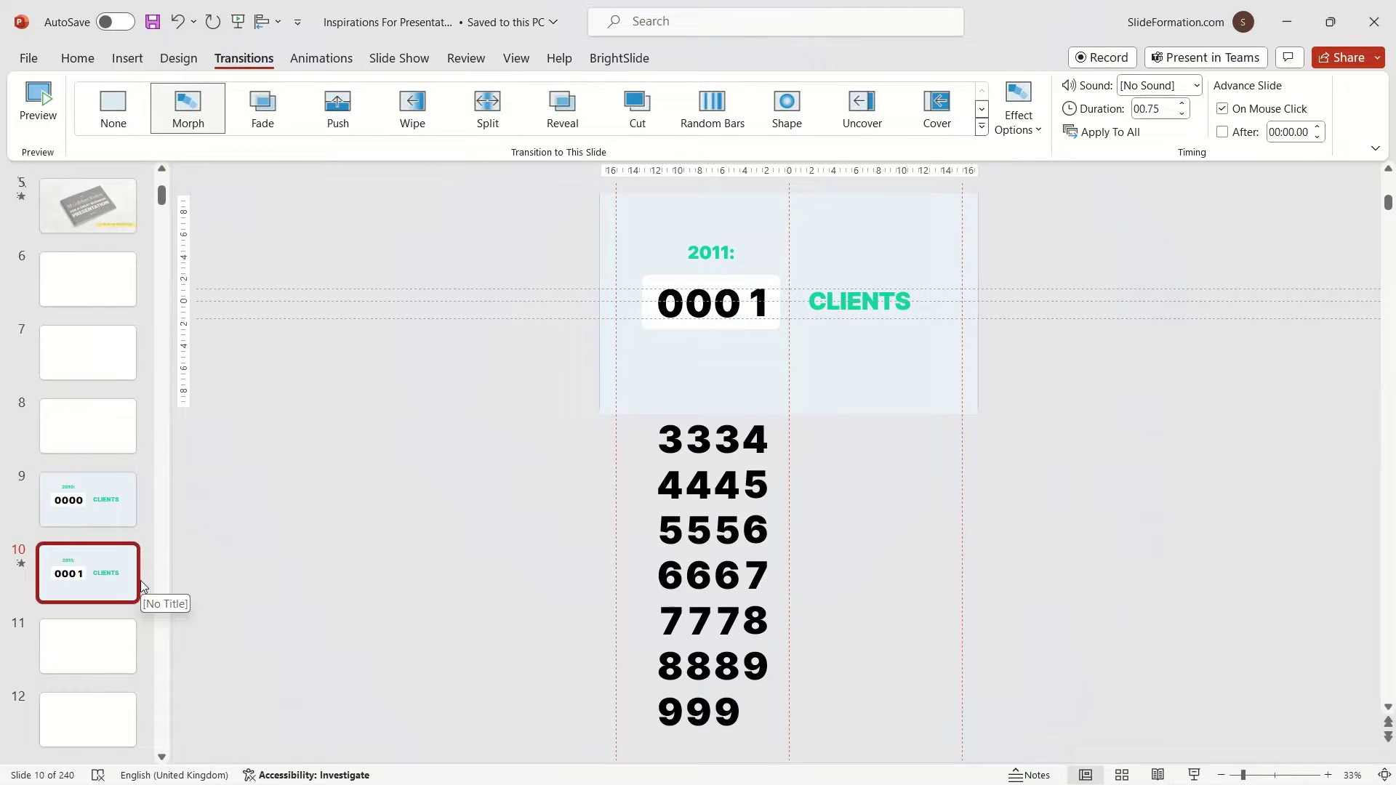
key("Delete")
key("Up")
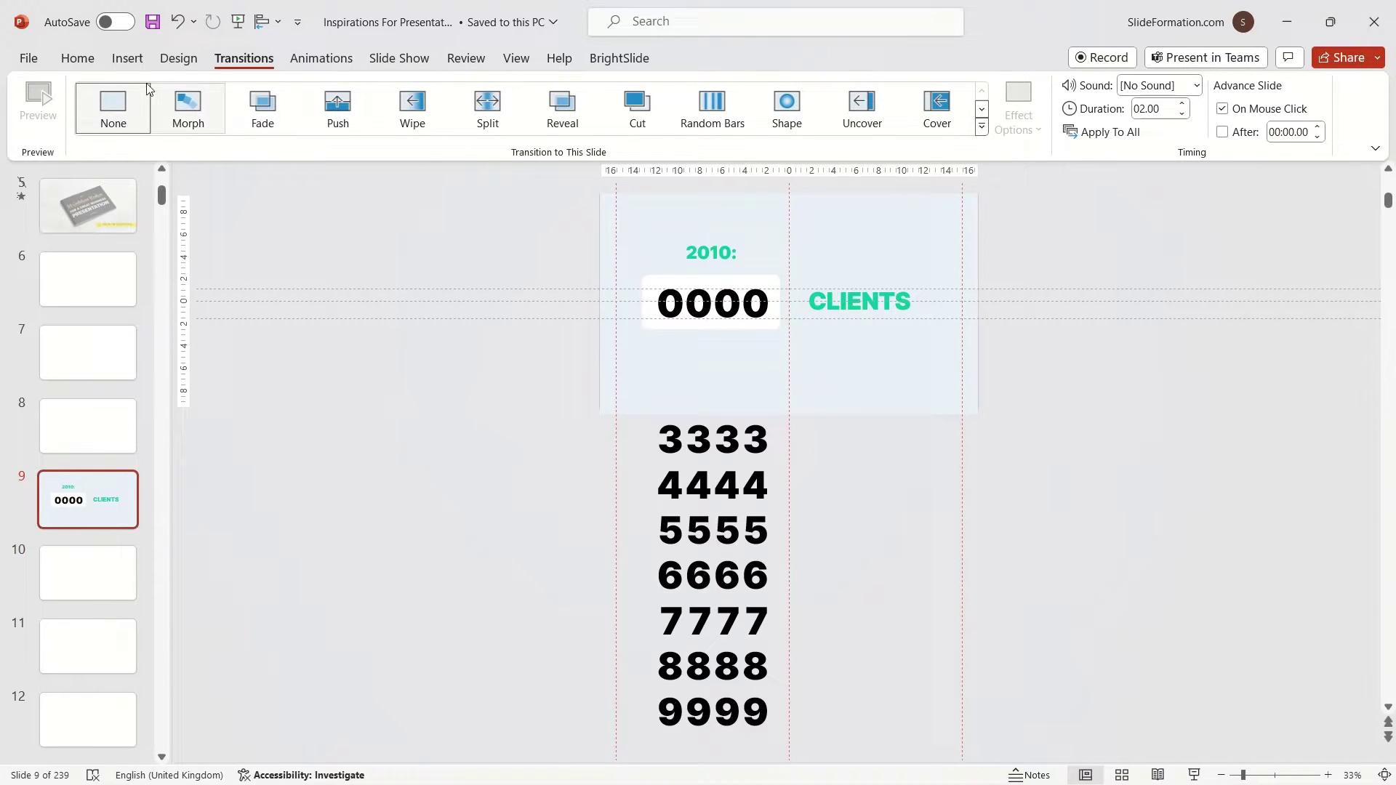
- Draw a green rectangle fitted over the first digit column
left_click(94, 63)
left_click(787, 123)
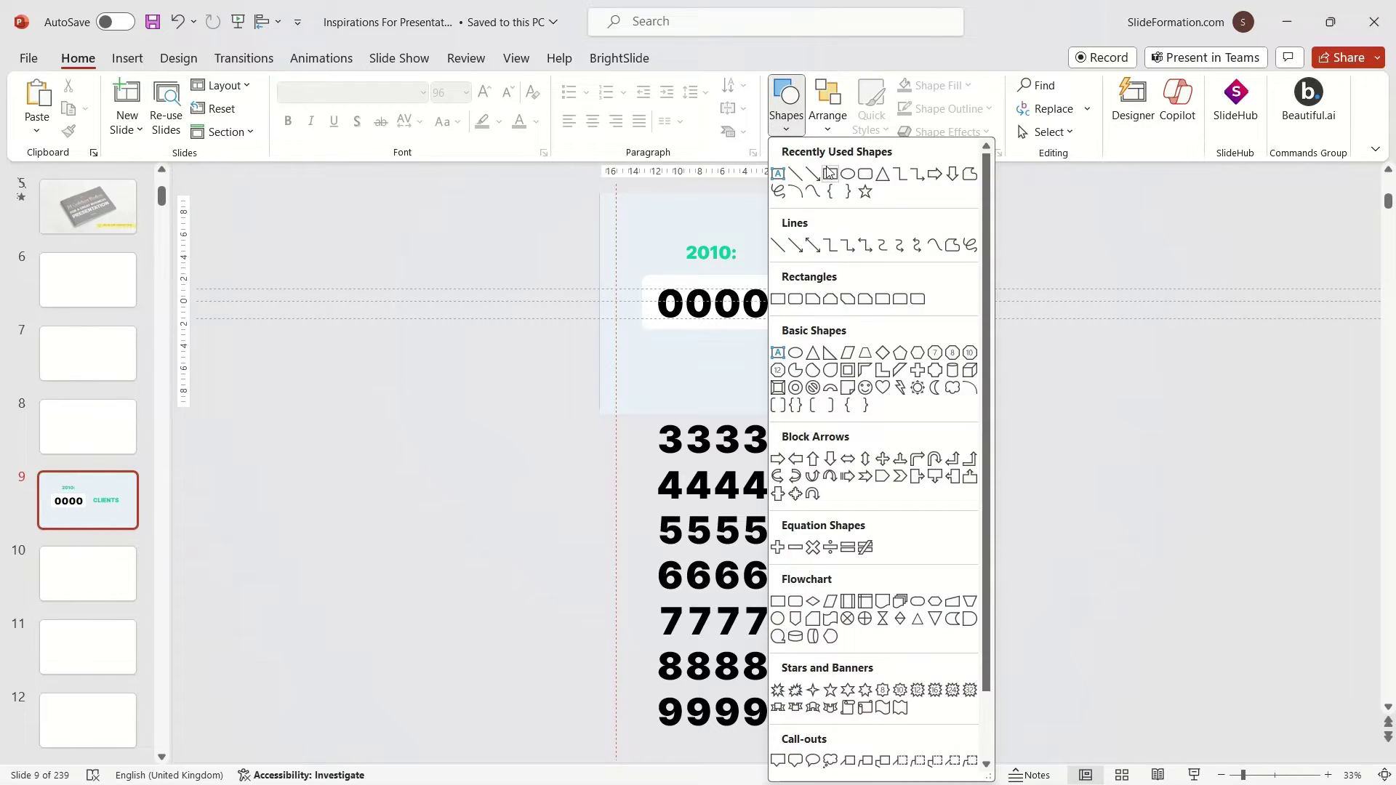
left_click(788, 299)
mouse_move(622, 275)
left_mouse_down()
mouse_move(689, 743)
mouse_move(658, 715)
mouse_move(741, 716)
mouse_move(763, 680)
mouse_move(790, 683)
left_mouse_up()
left_click(670, 749)
left_click(669, 731)
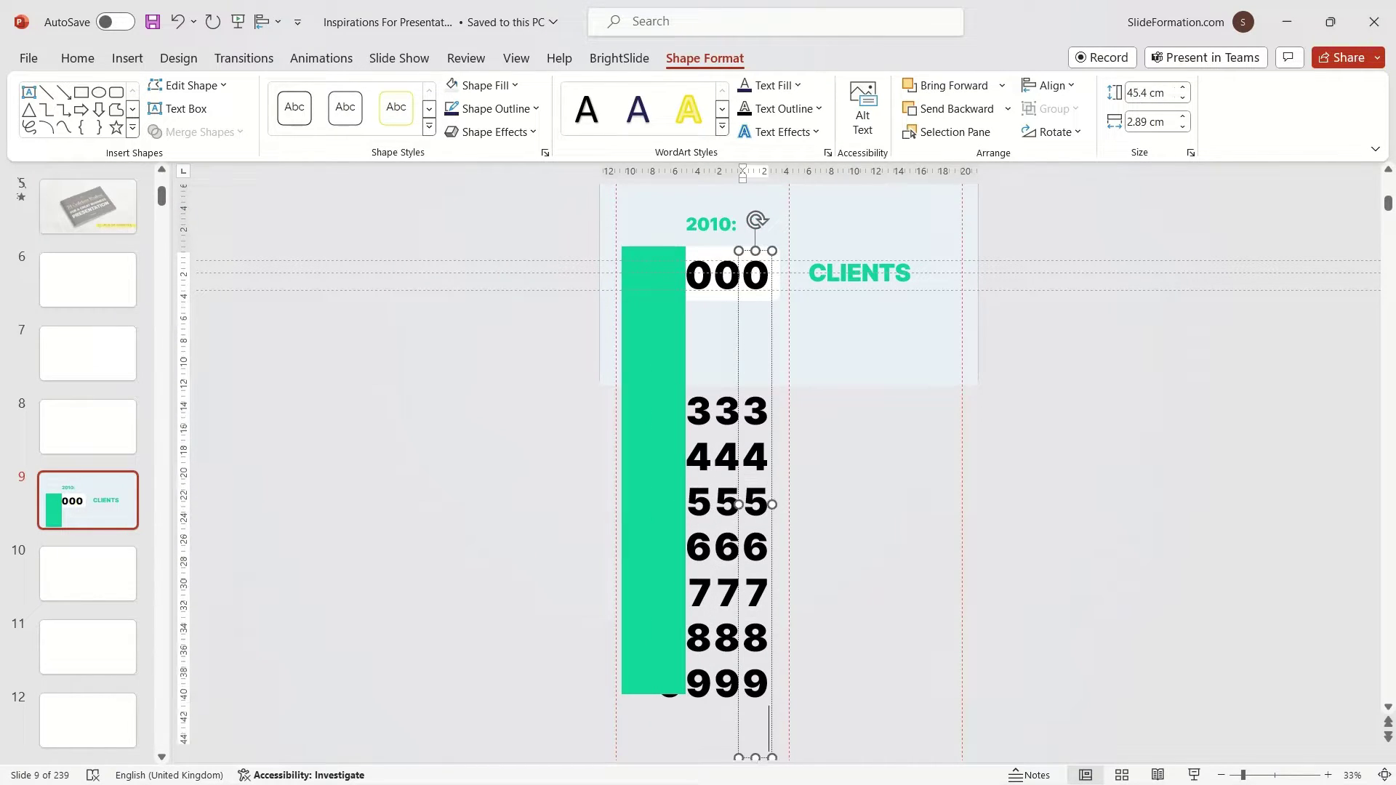
- Copy the green bar beside the slide and select a bar with the first digit column
left_click(660, 673)
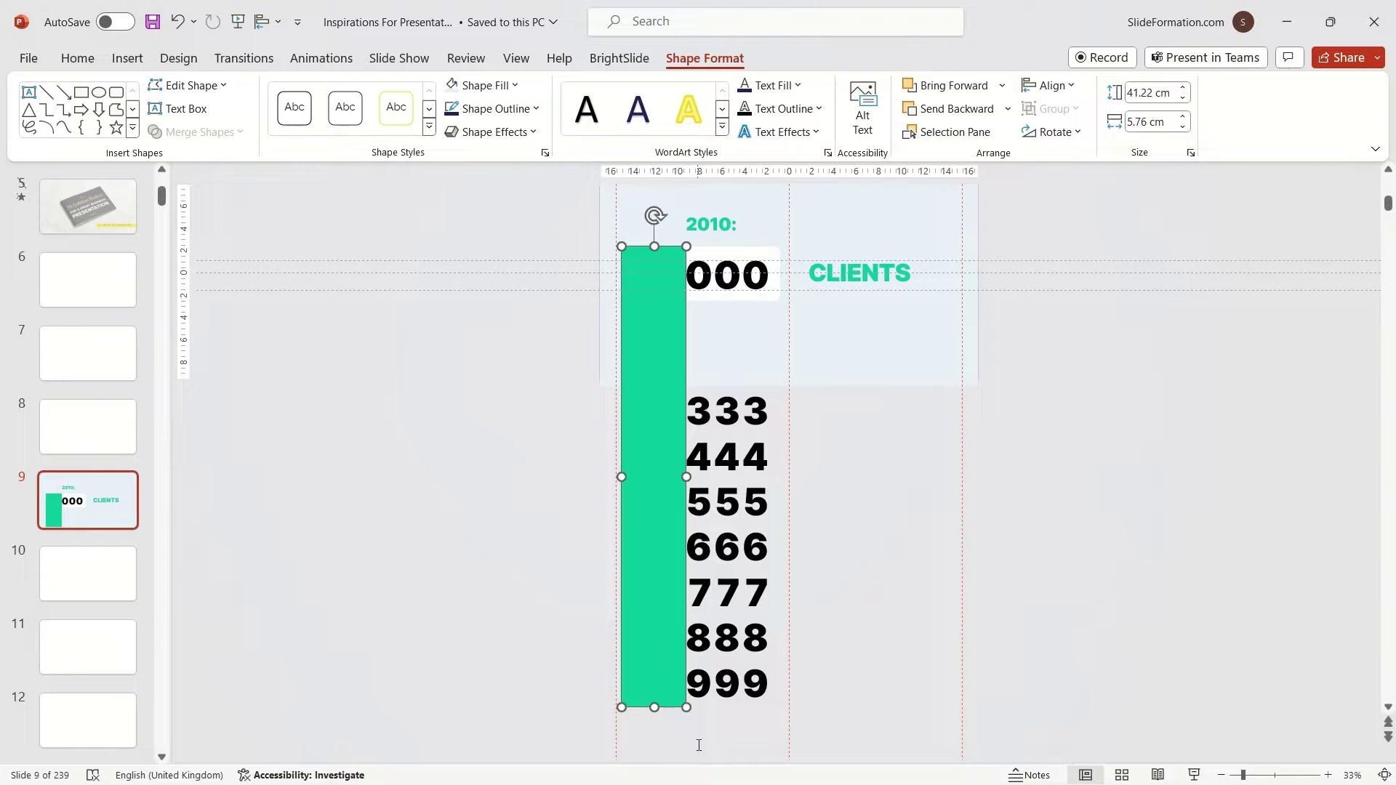
left_click(655, 504, "shift")
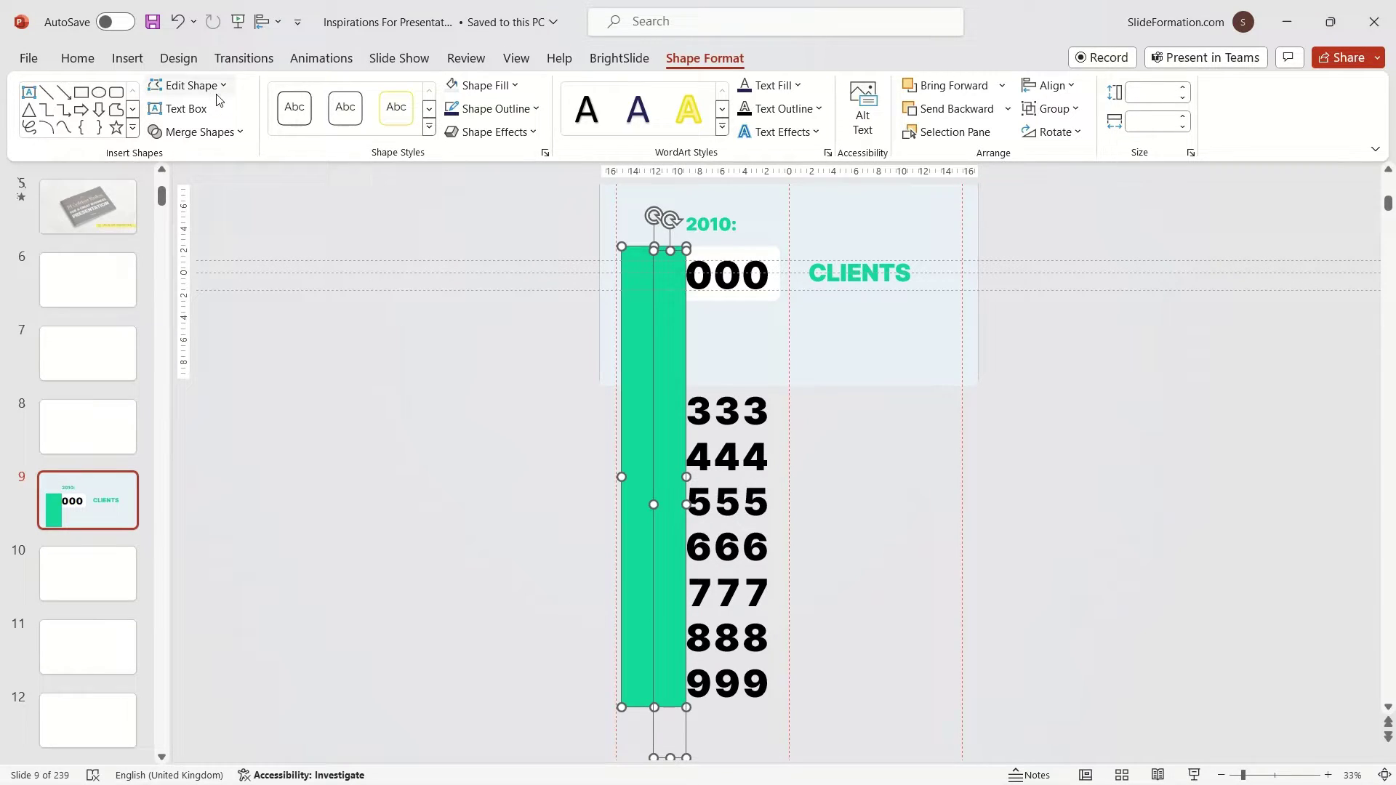
left_click(652, 237)
mouse_move(650, 264)
left_mouse_down()
mouse_move(984, 306)
mouse_move(1061, 295)
mouse_move(1125, 311)
mouse_move(1163, 297)
left_mouse_up()
left_click(640, 654)
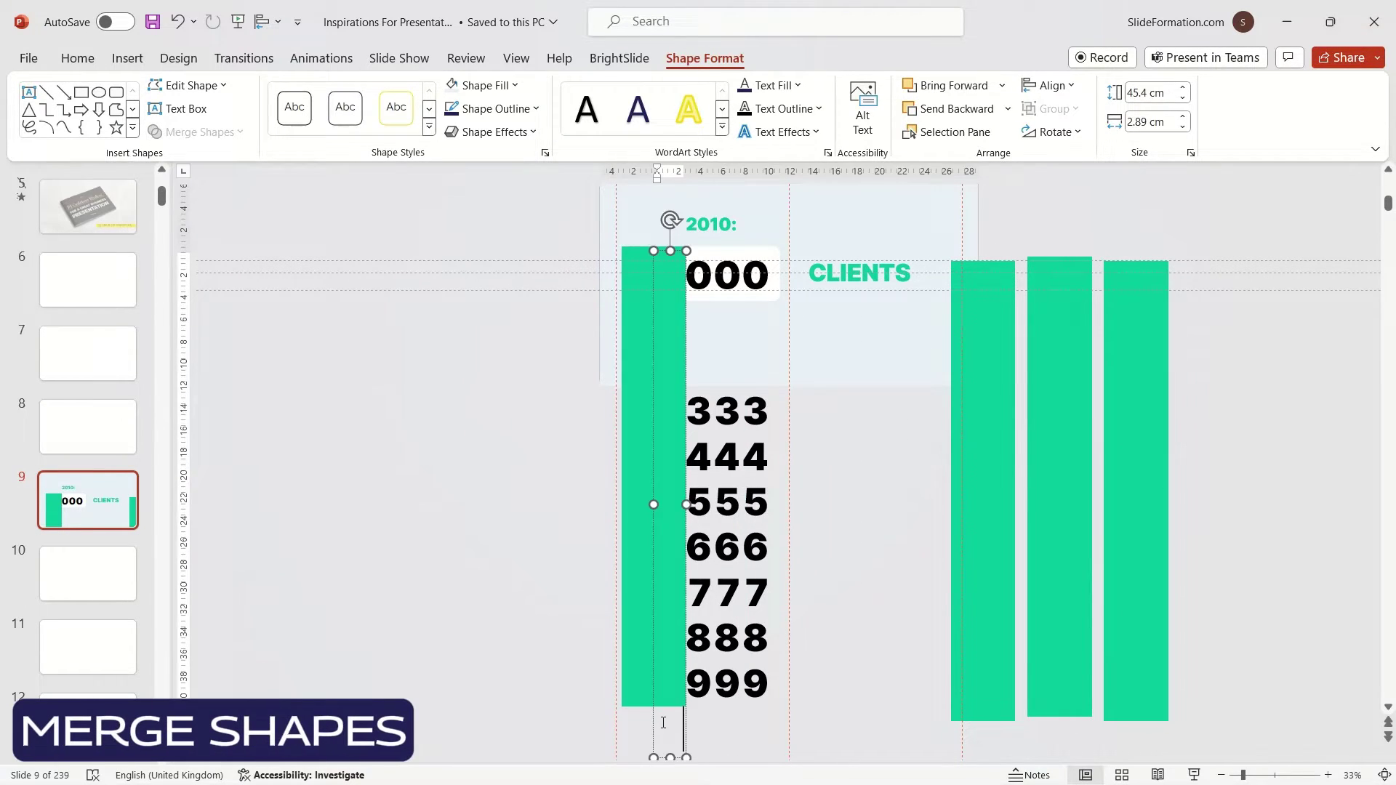
left_click(642, 690, "shift")
left_click(222, 133)
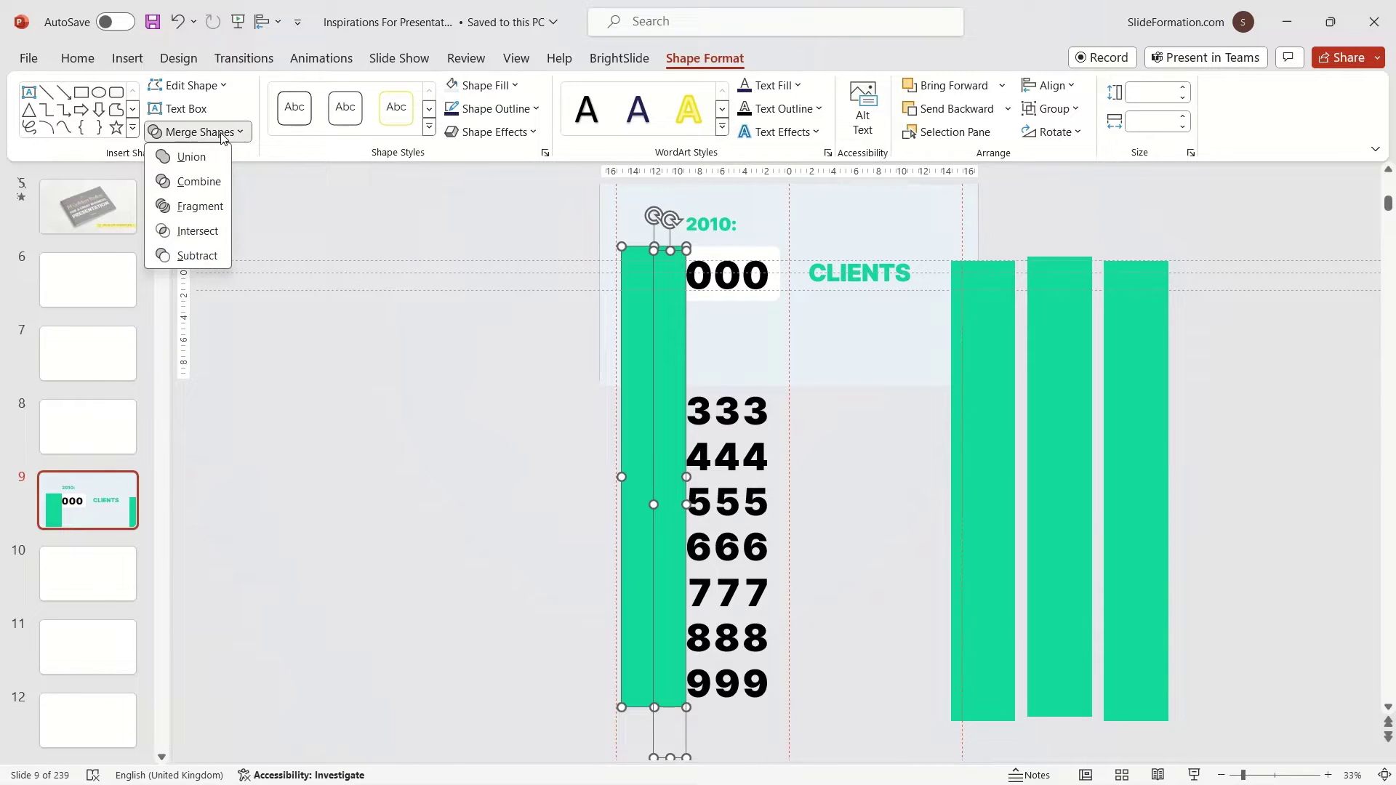
- Intersect green bars with the first and second digit columns
left_click(198, 231)
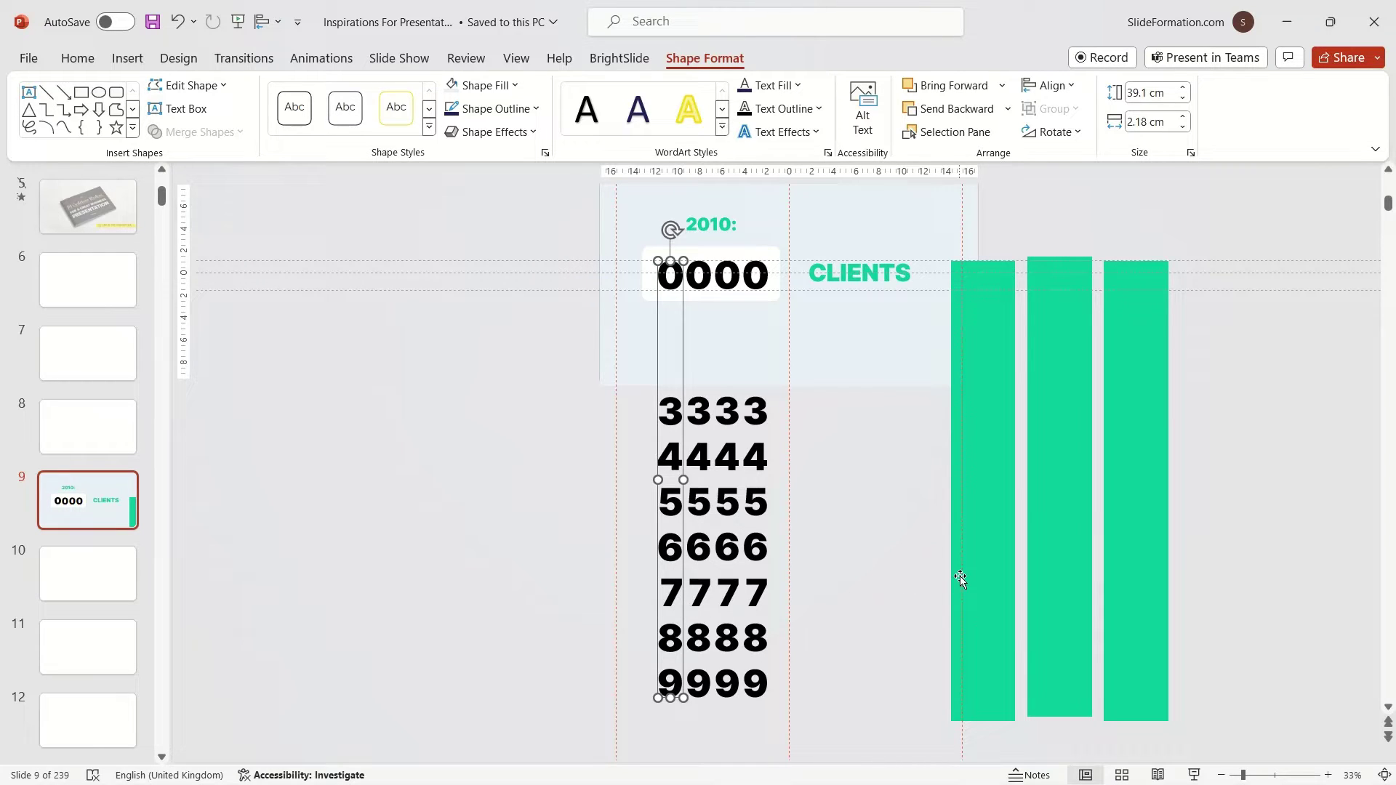
left_click_drag(959, 578, 658, 559)
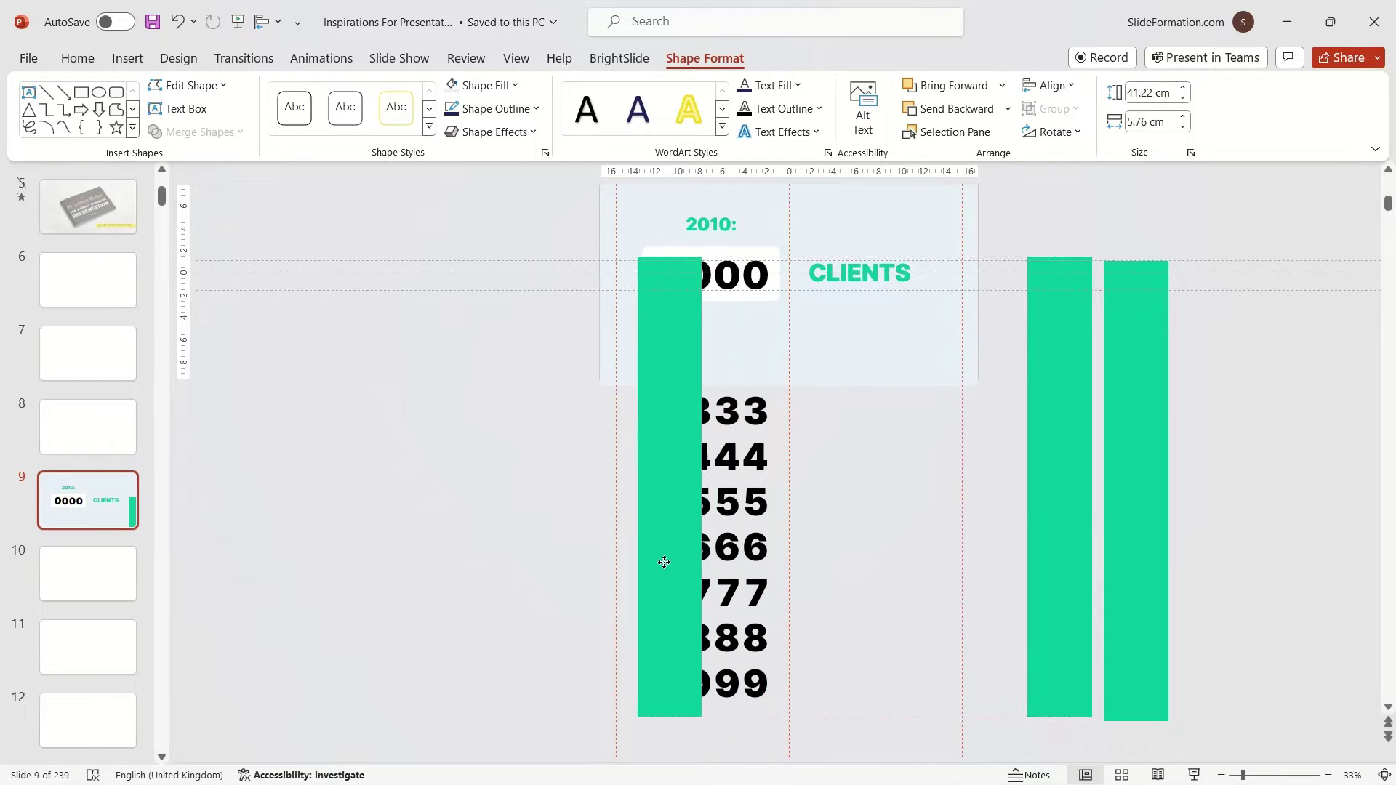
left_click(708, 736, "shift")
left_click(198, 132)
left_click(222, 229)
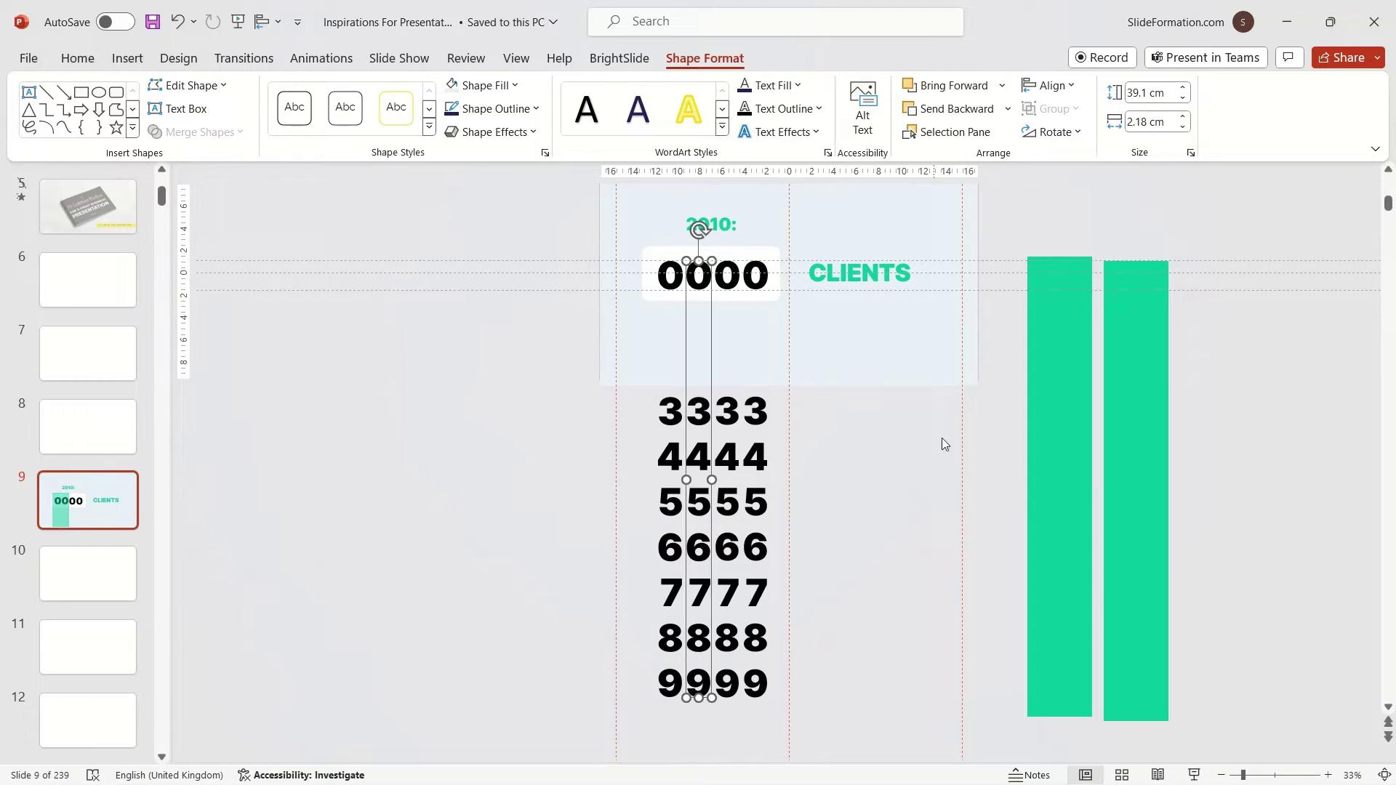
- Intersect the last green bar with the remaining digit column, redoing one misapplied merge
left_click_drag(1050, 465, 698, 469)
left_click(698, 470)
left_click(709, 736, "shift")
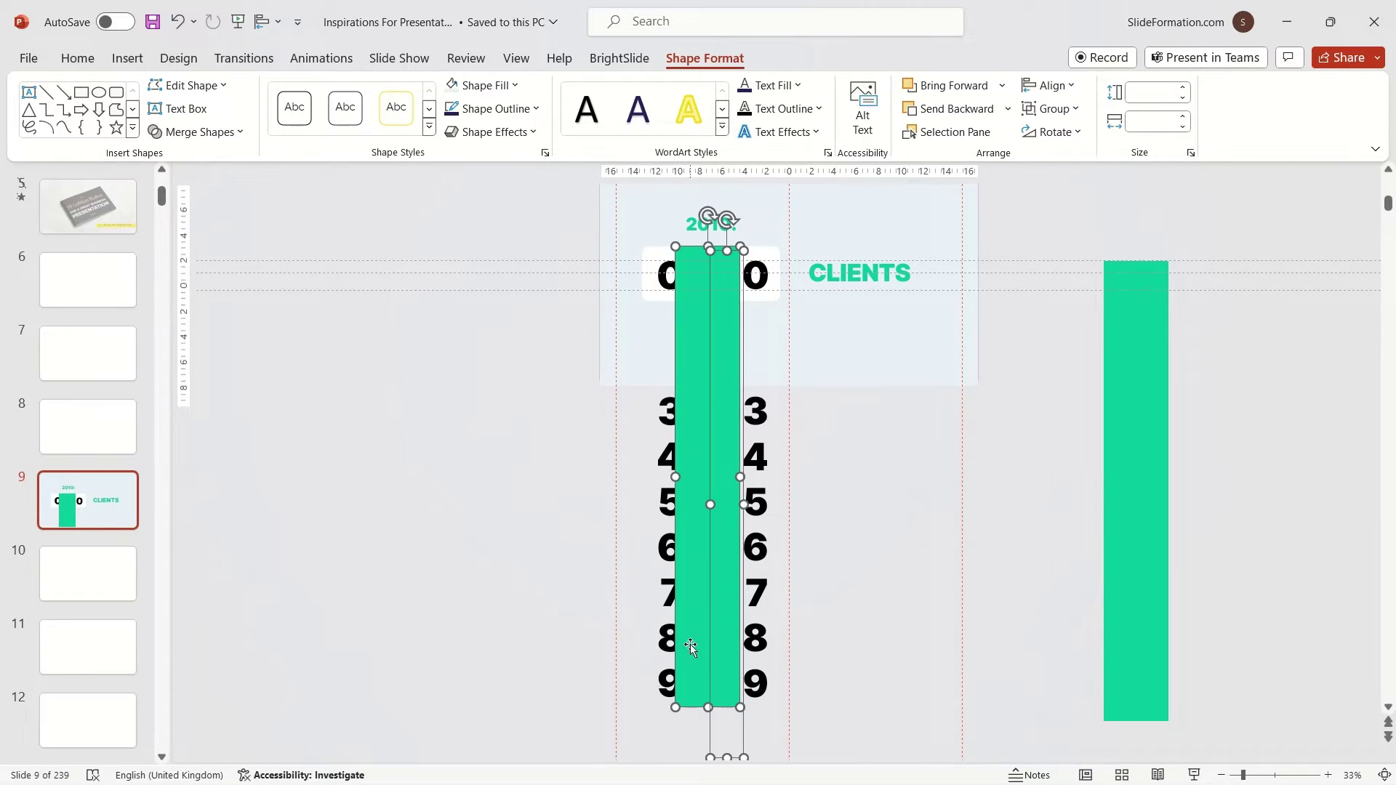
left_click(198, 132)
left_click(197, 231)
key("ctrl+z")
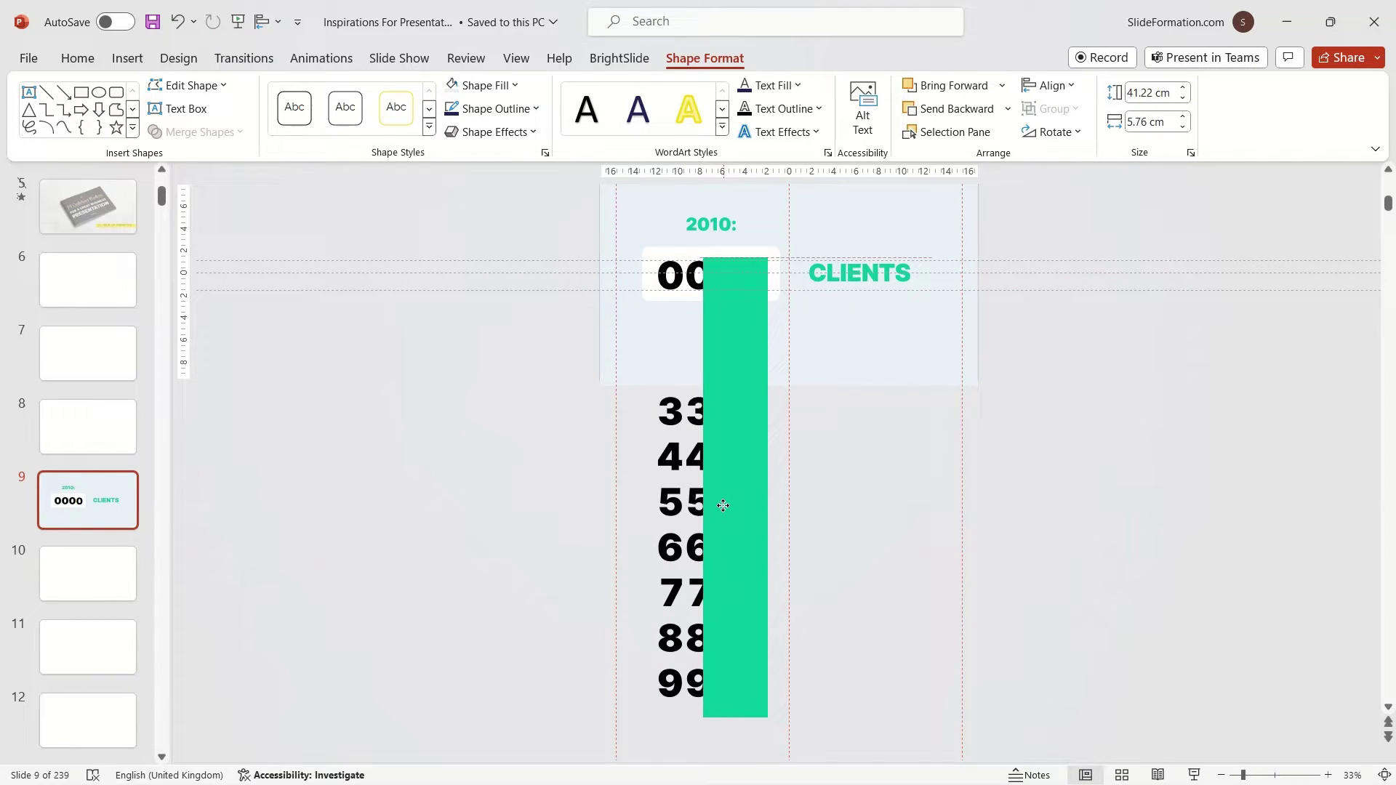
left_click(198, 131)
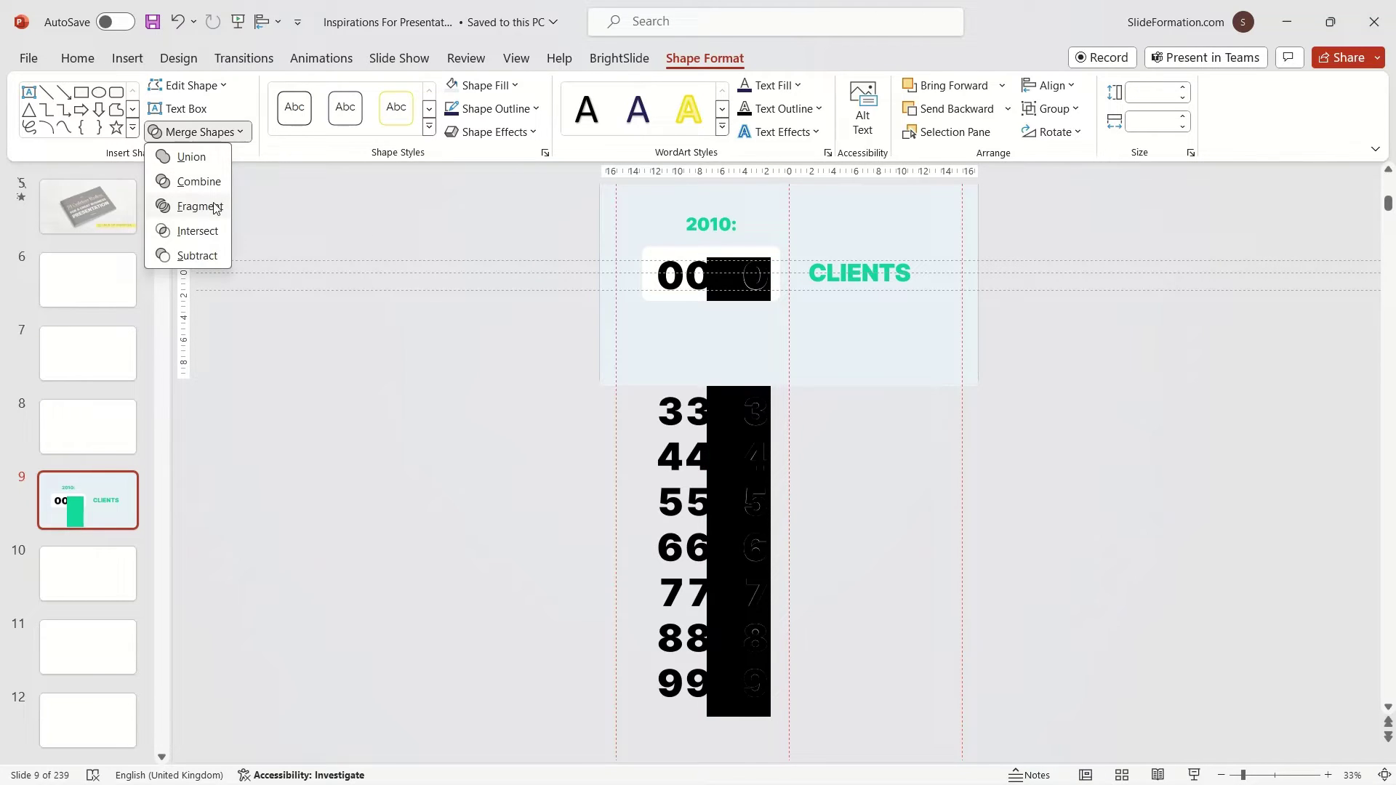
left_click(700, 423)
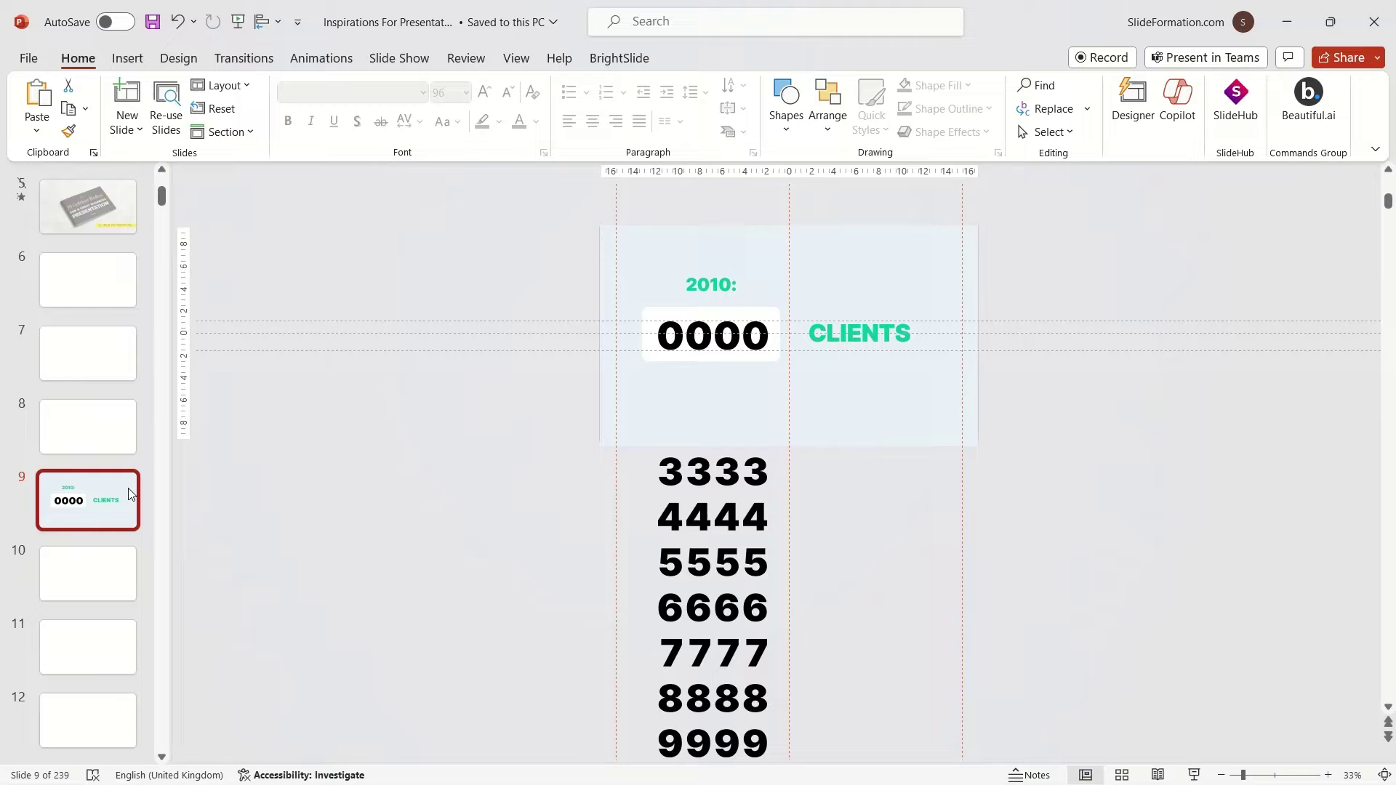
- Add duplicated slides for 2011 and 2012 with counts 0001 and 0003
key("ctrl+d")
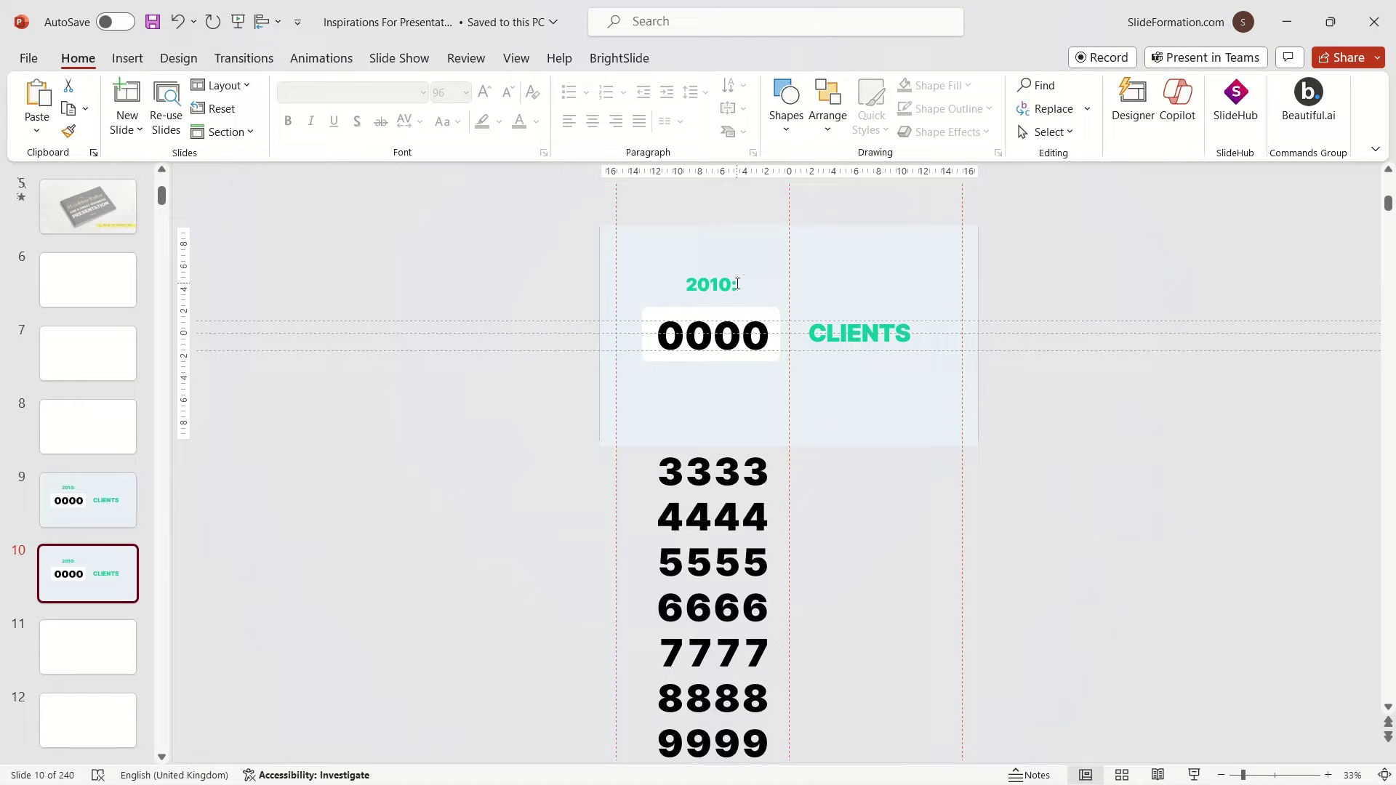
left_click(736, 284)
type("1")
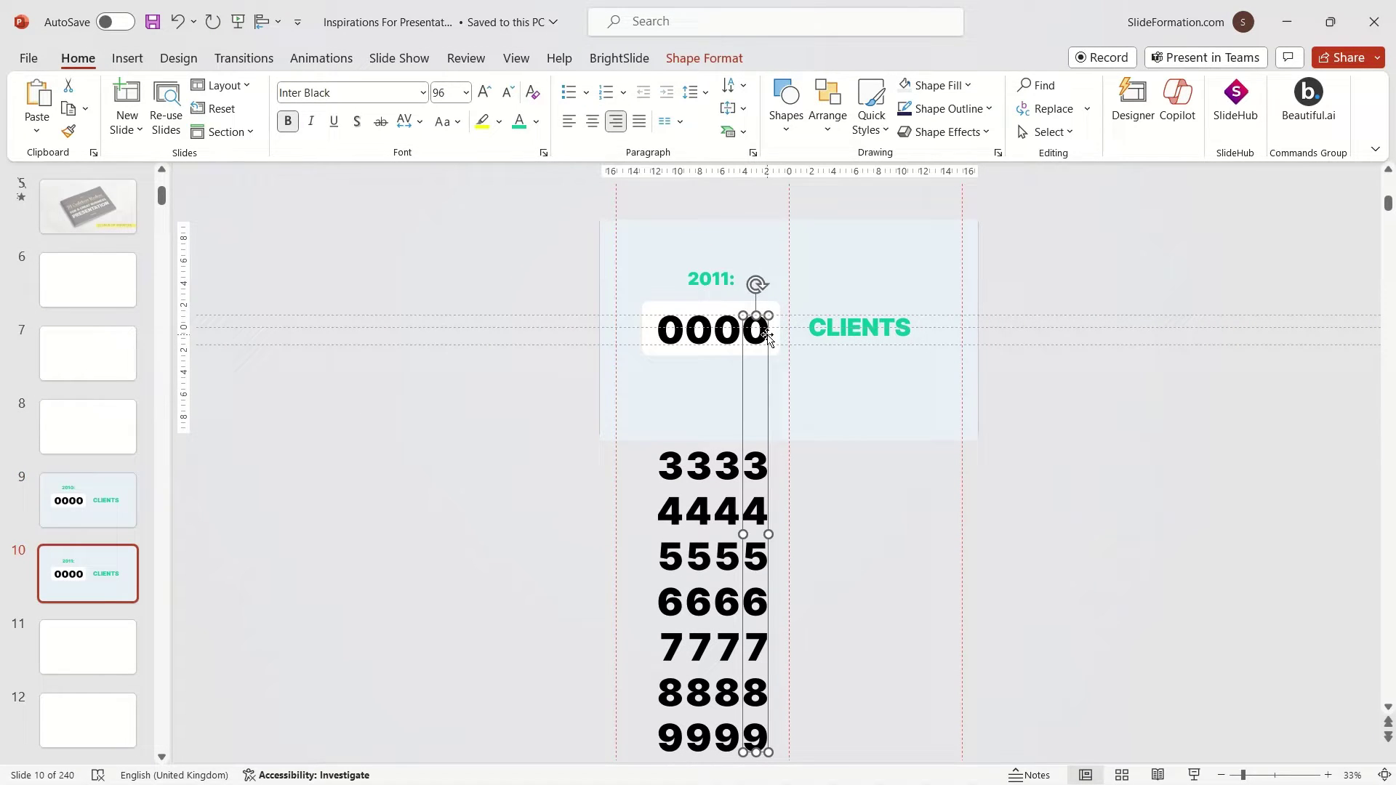
left_click_drag(762, 339, 763, 295)
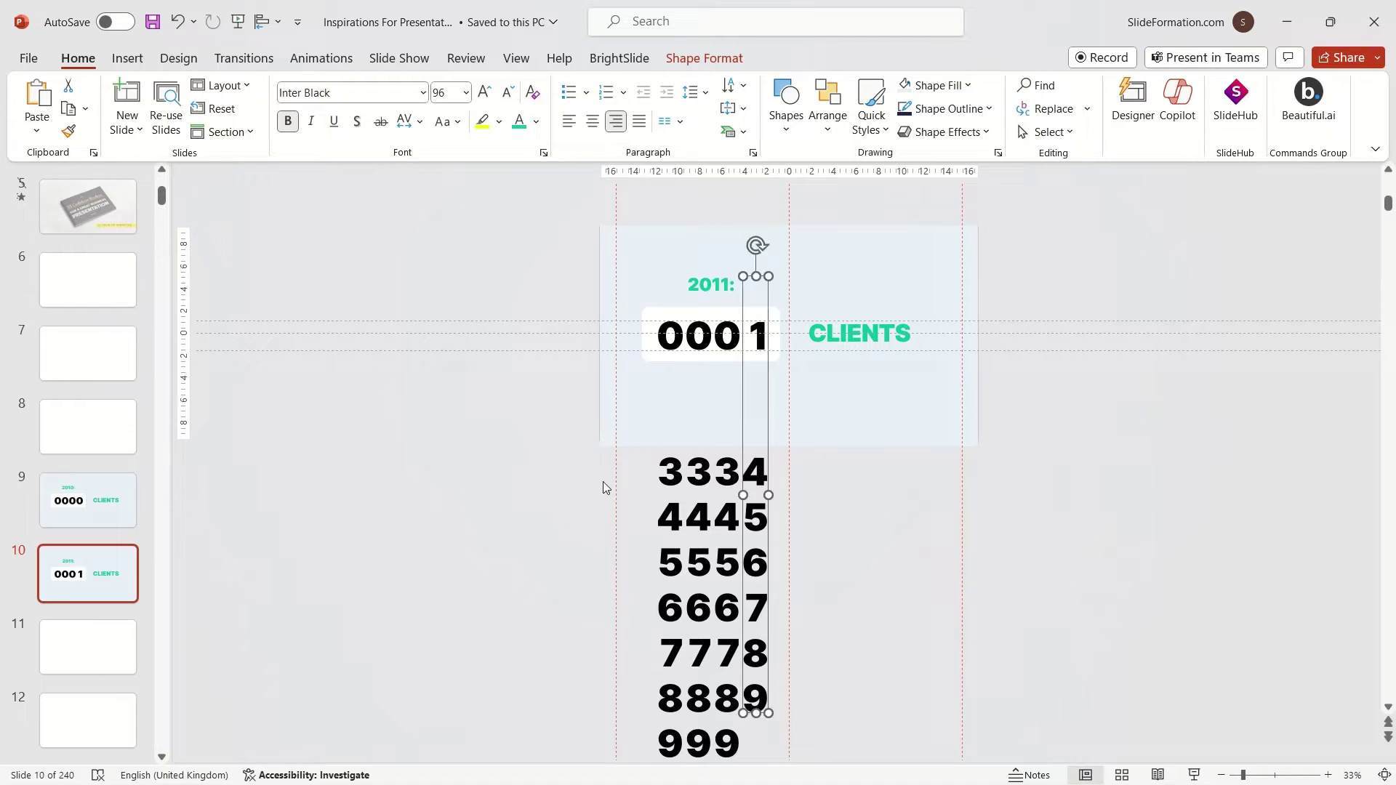
scroll(604, 482, "up", 2)
key("ctrl+d")
left_click(695, 236)
key("BackSpace")
type("2")
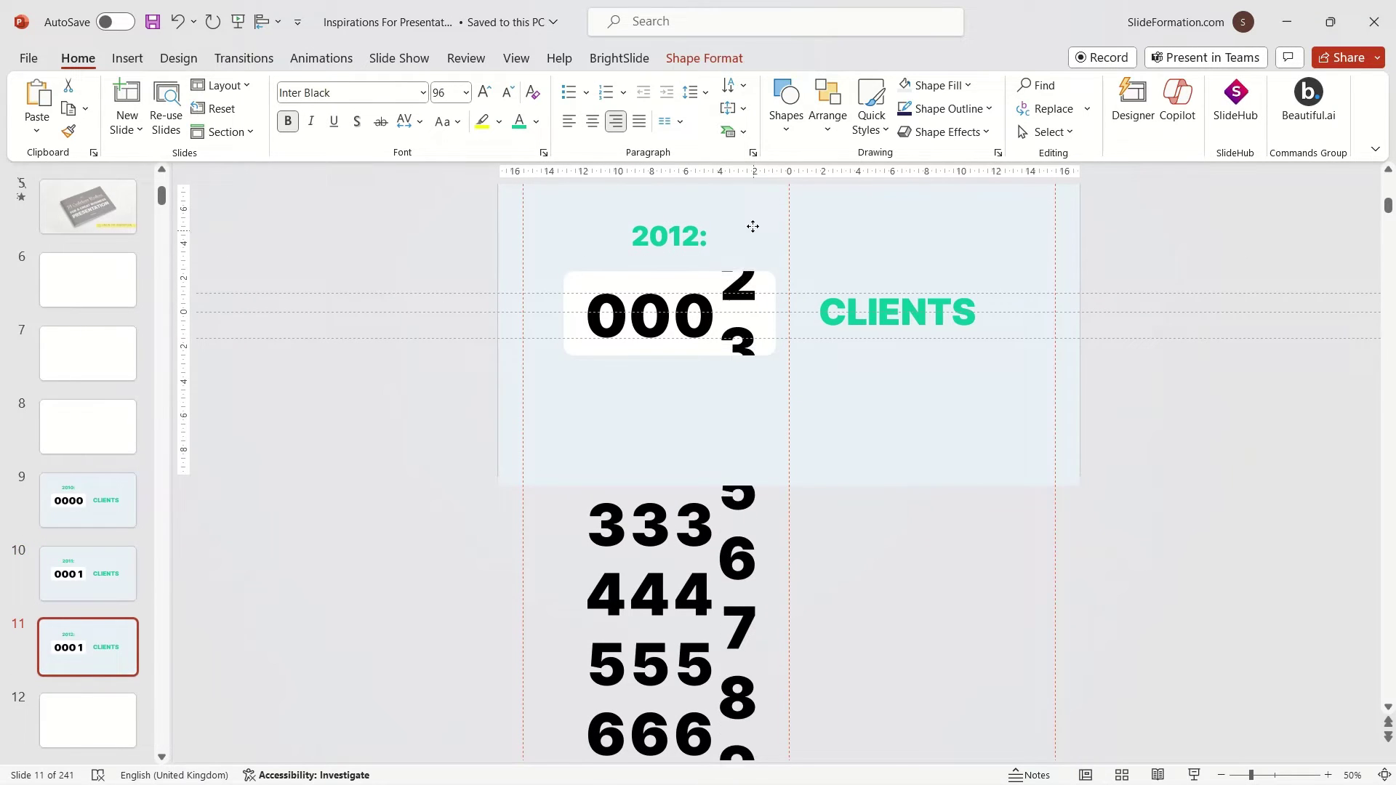
left_click_drag(752, 226, 747, 197)
- Add duplicated slides for 2013 and 2014 with counts 0007 and 0013
left_click(84, 652)
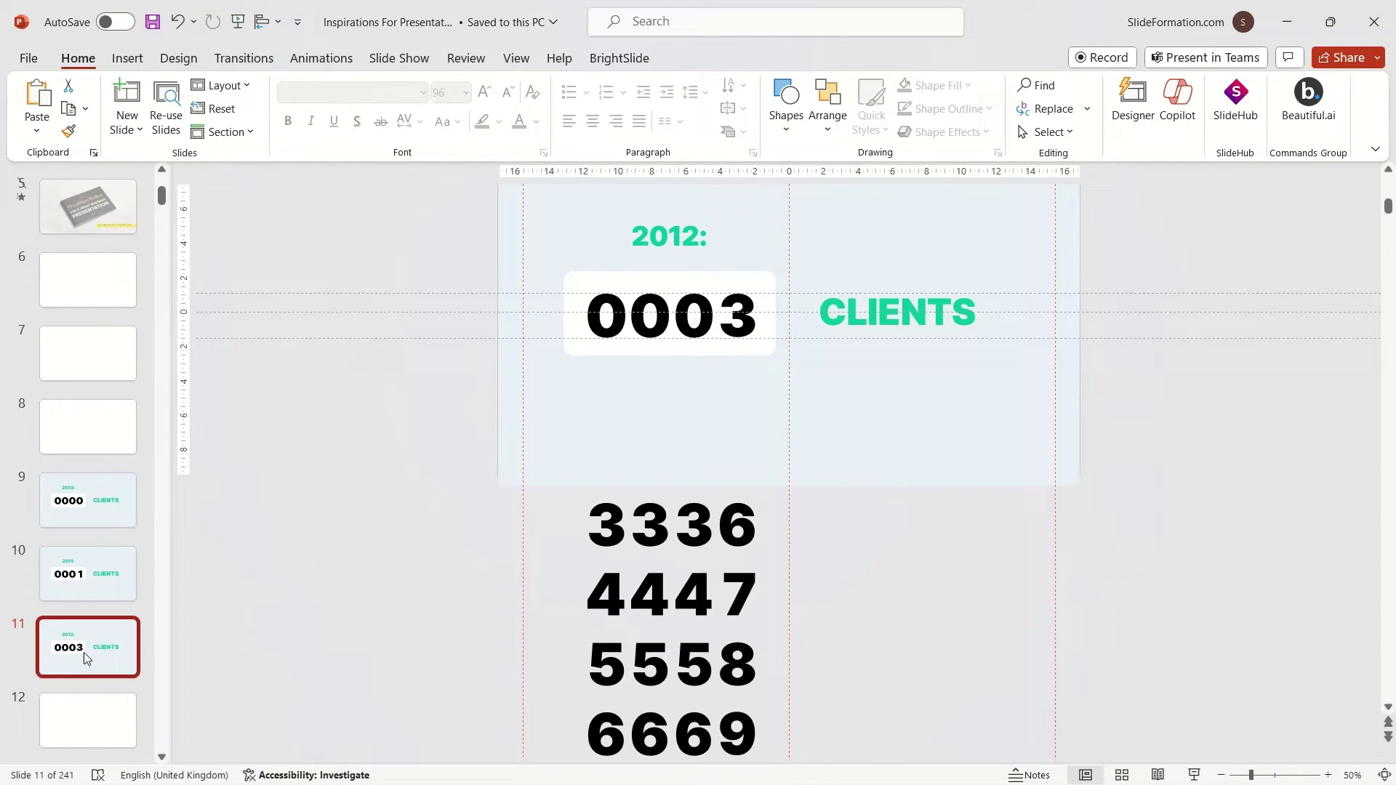
key("ctrl+d")
left_click(695, 237)
key("BackSpace")
type("3")
left_click_drag(769, 574, 754, 332)
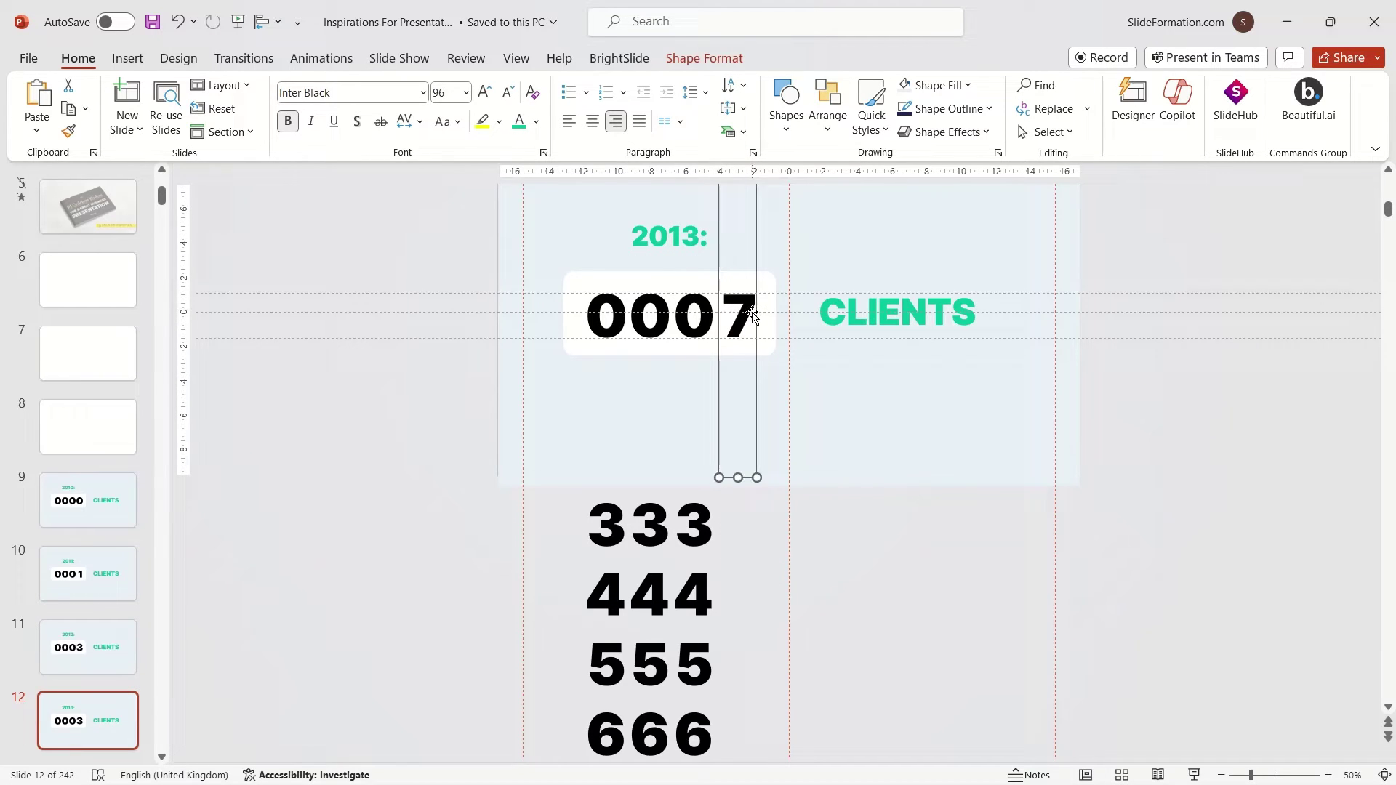
key("ctrl+d")
left_click(696, 236)
key("BackSpace")
type("4")
mouse_move(755, 276)
left_mouse_down()
mouse_move(757, 555)
mouse_move(703, 484)
left_mouse_up()
- Add duplicated slides for 2015 and 2016 with counts 0019 and 0025
left_click(88, 575)
key("ctrl+d")
left_click(695, 236)
key("BackSpace")
type("5")
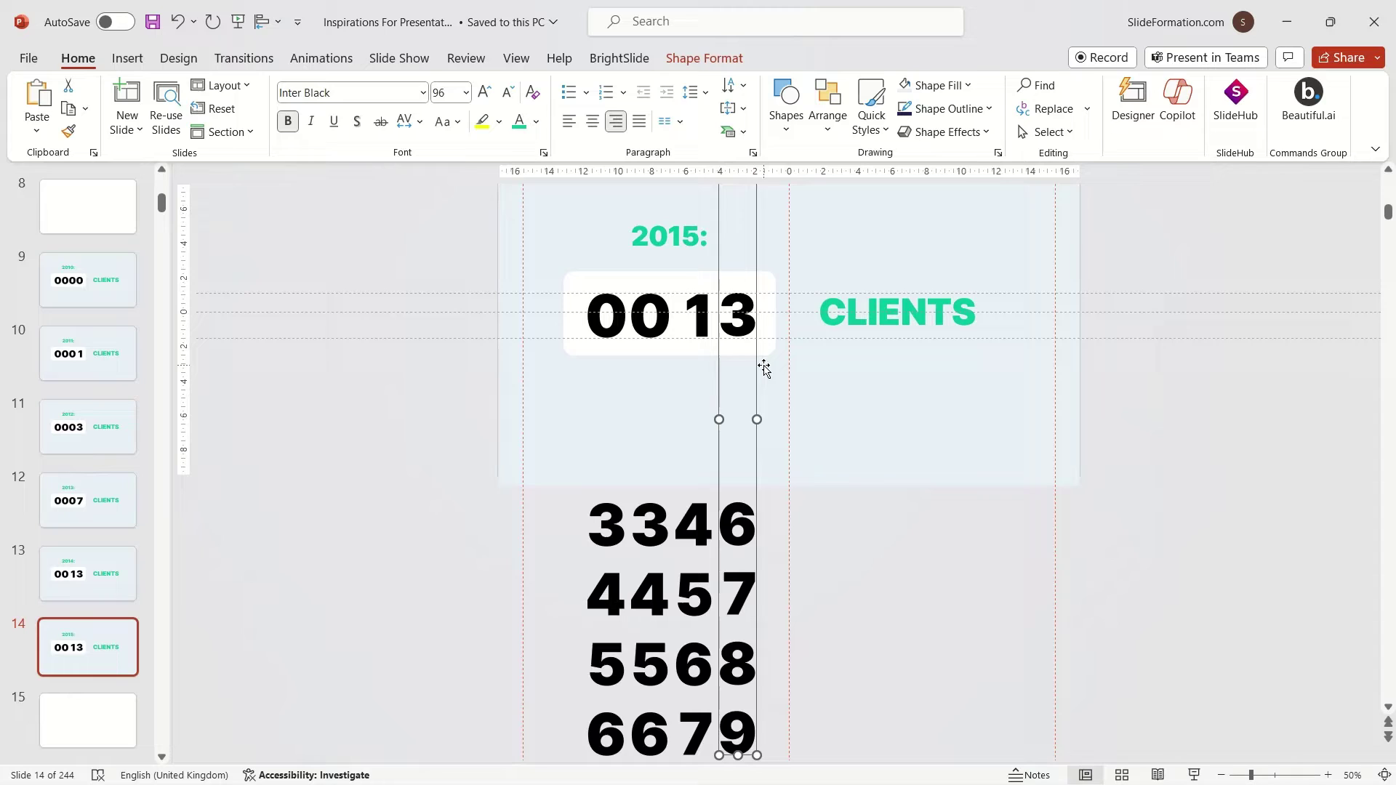
left_click_drag(749, 701, 745, 286)
left_click(87, 648)
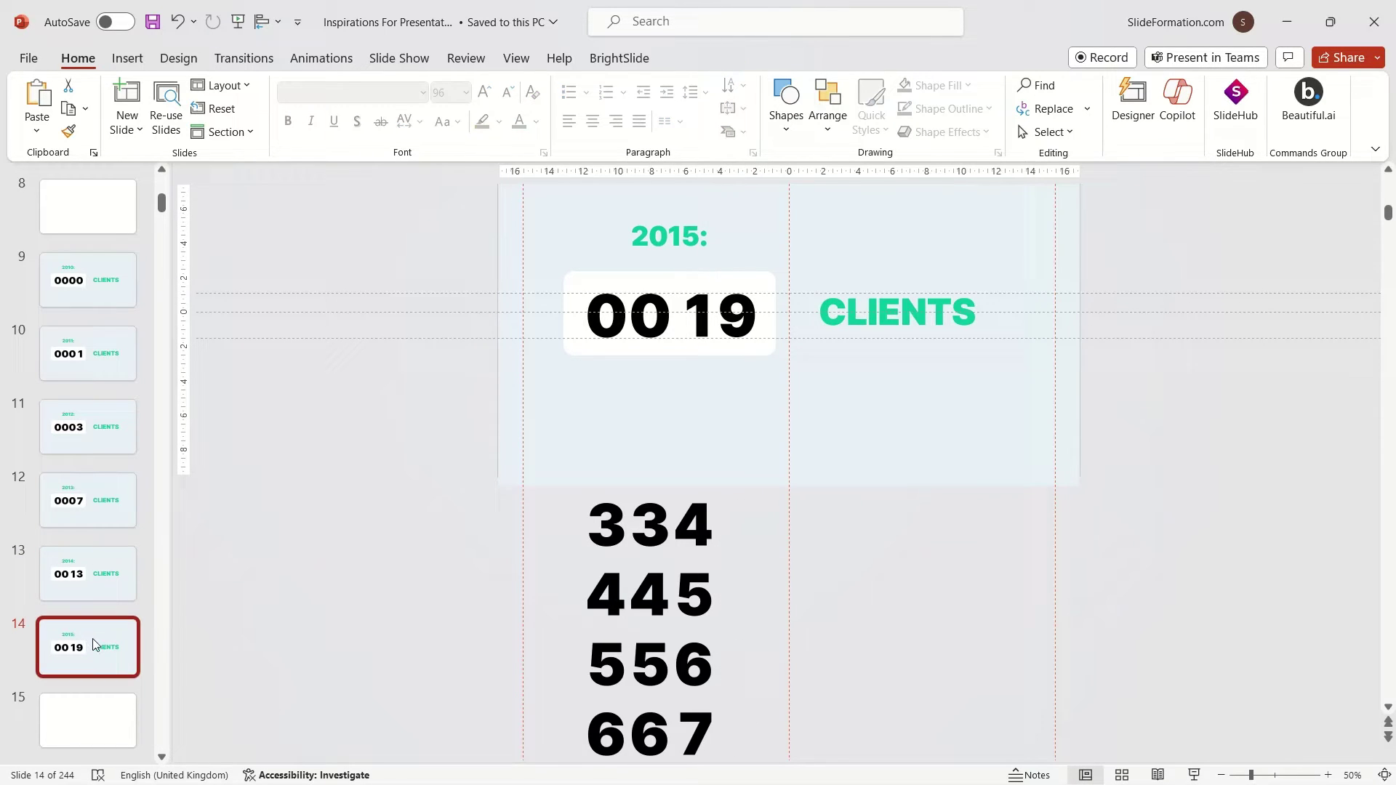
key("ctrl+d")
left_click(695, 236)
key("BackSpace")
type("6")
mouse_move(744, 337)
left_mouse_down()
mouse_move(759, 501)
mouse_move(716, 470)
left_mouse_up()
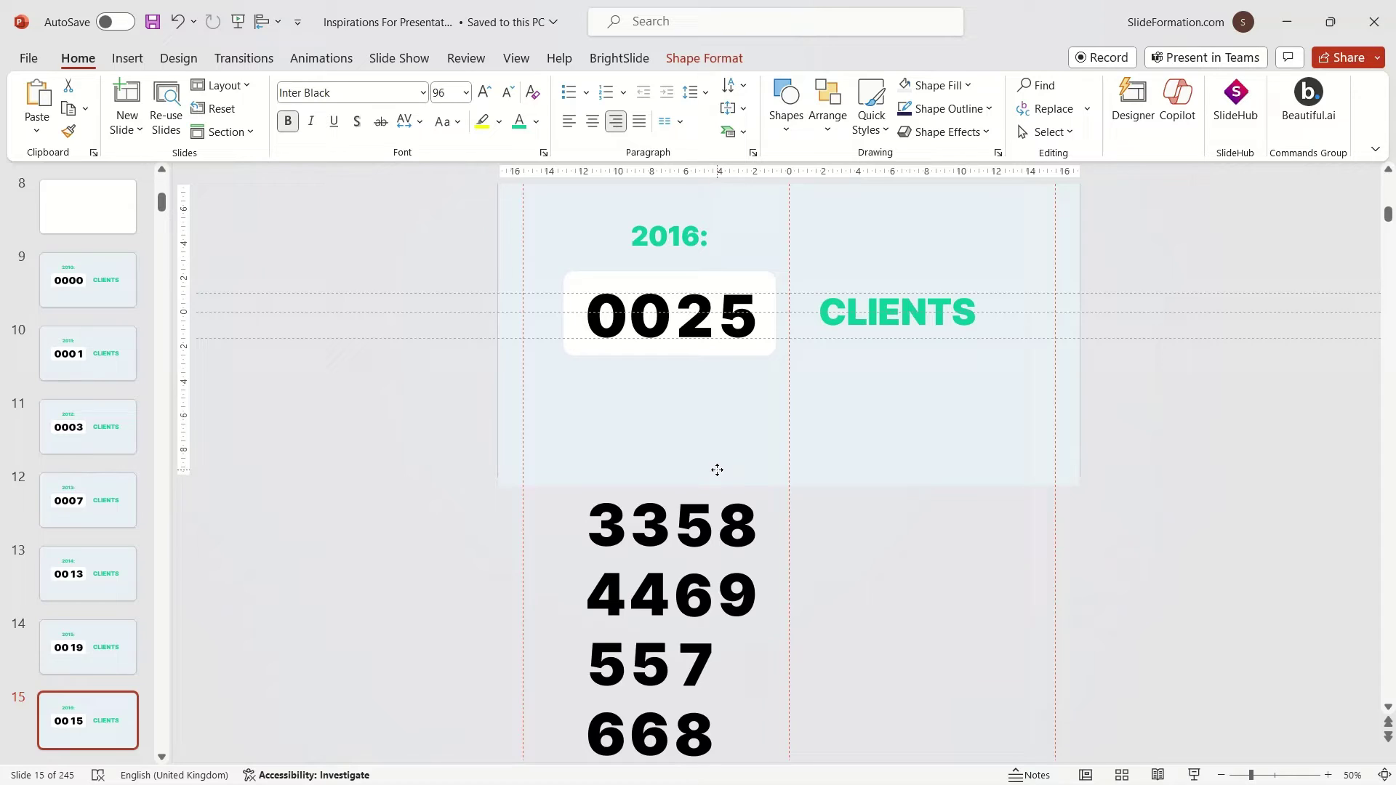
- Add the 2017 slide showing 0059 and a copy rolled to 0082 for 2018
left_click(88, 720)
key("ctrl+d")
left_click(696, 236)
key("BackSpace")
type("7")
left_click(712, 575)
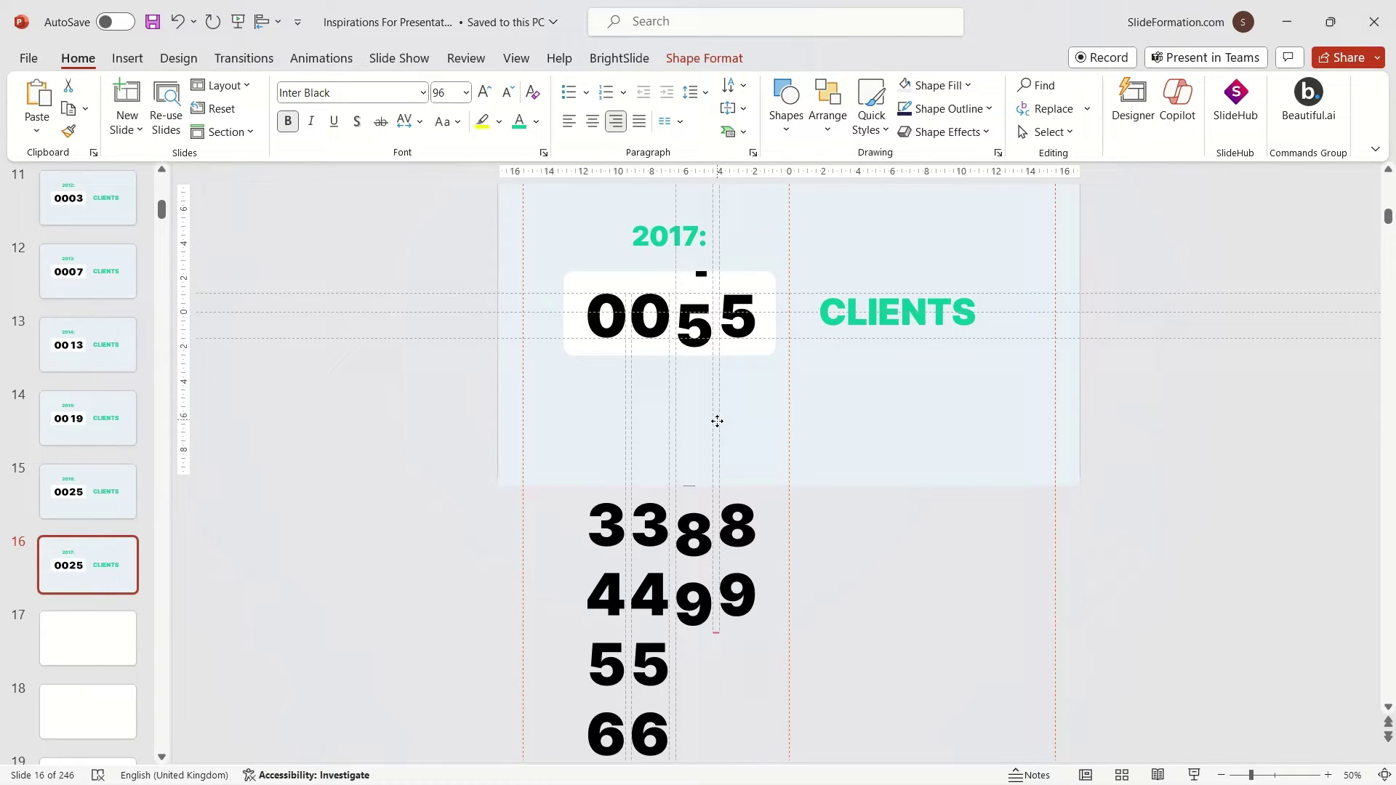
left_click_drag(765, 485, 746, 259)
key("ctrl+d")
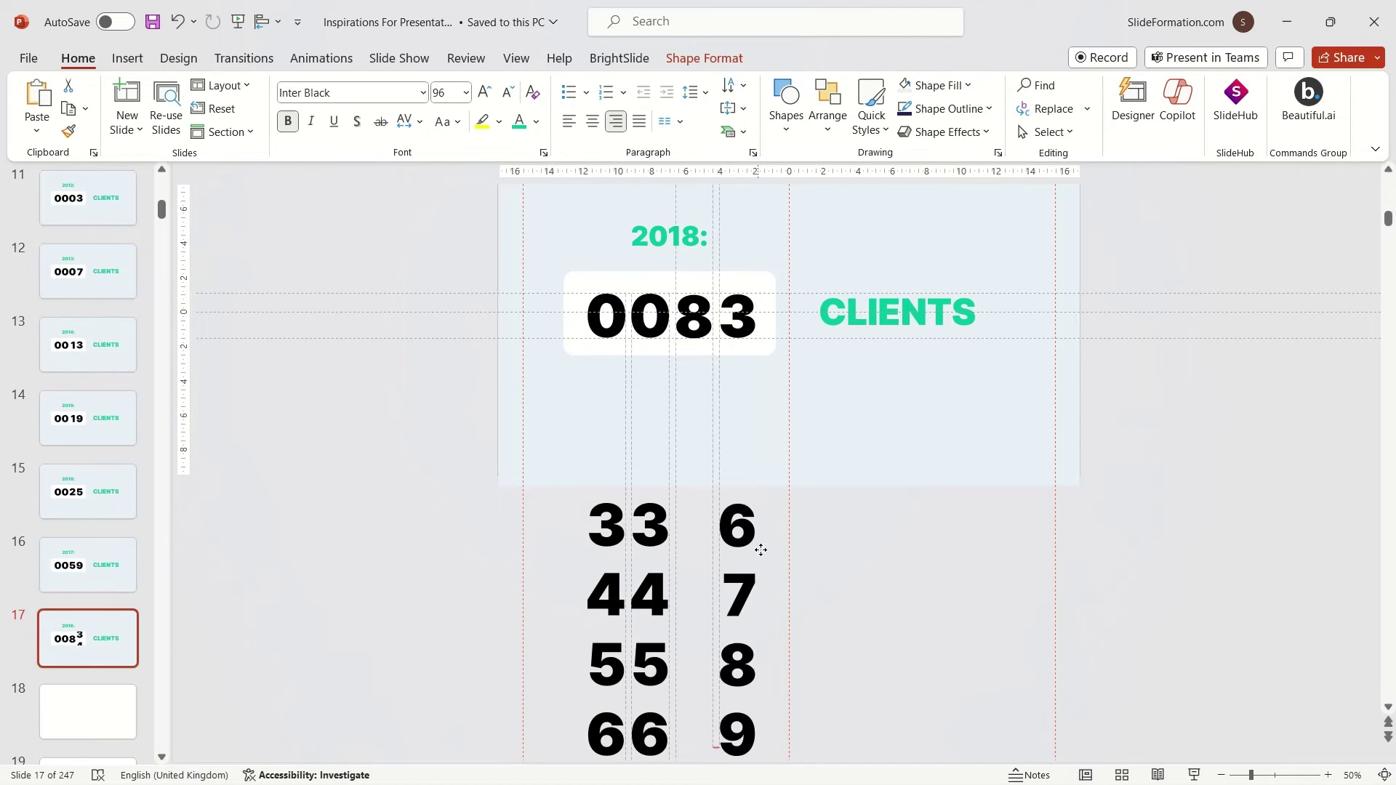
left_click_drag(756, 306, 727, 608)
left_click(112, 629)
- Make the 2019 slide with the counter rolled to 0146
key("ctrl+d")
left_click(696, 238)
type("9")
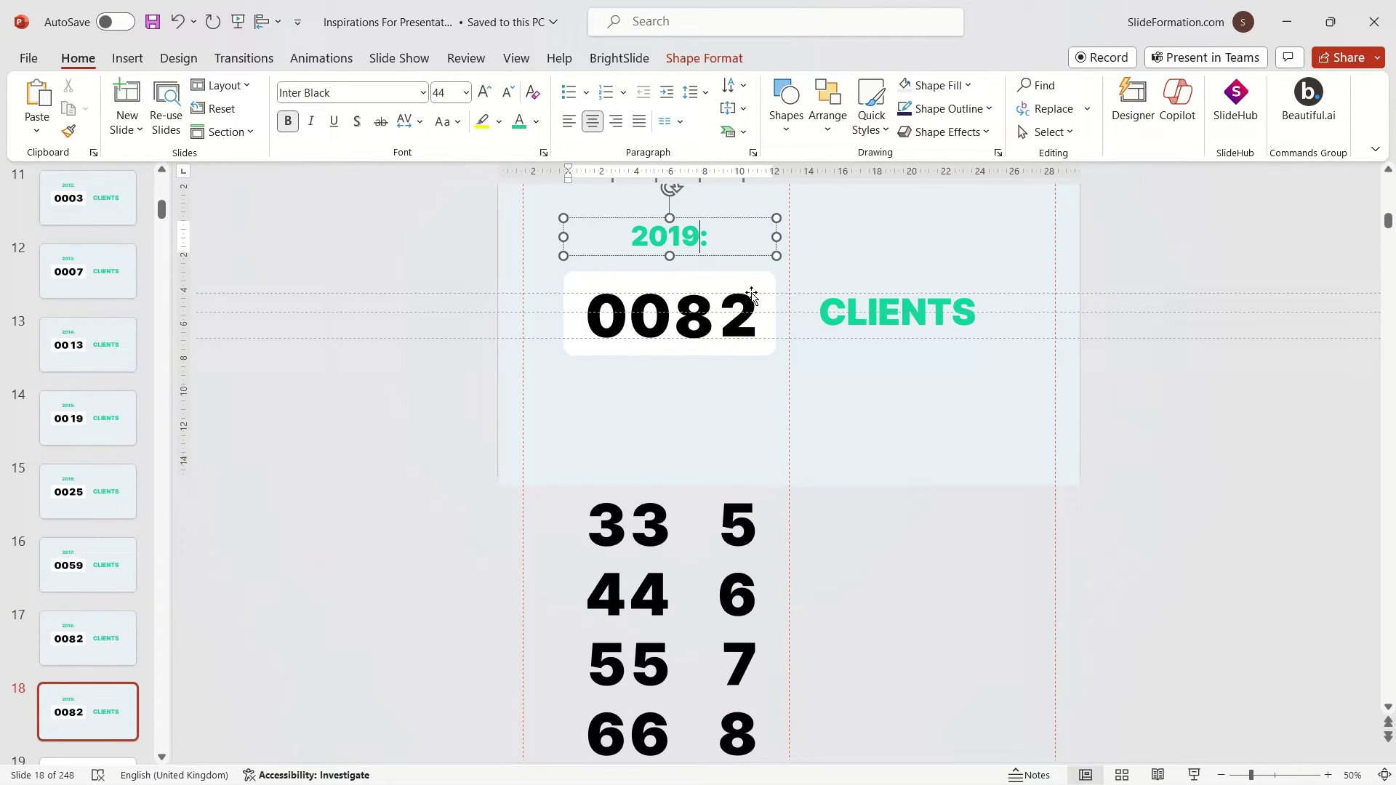
left_click(752, 294)
left_click_drag(652, 265, 654, 195)
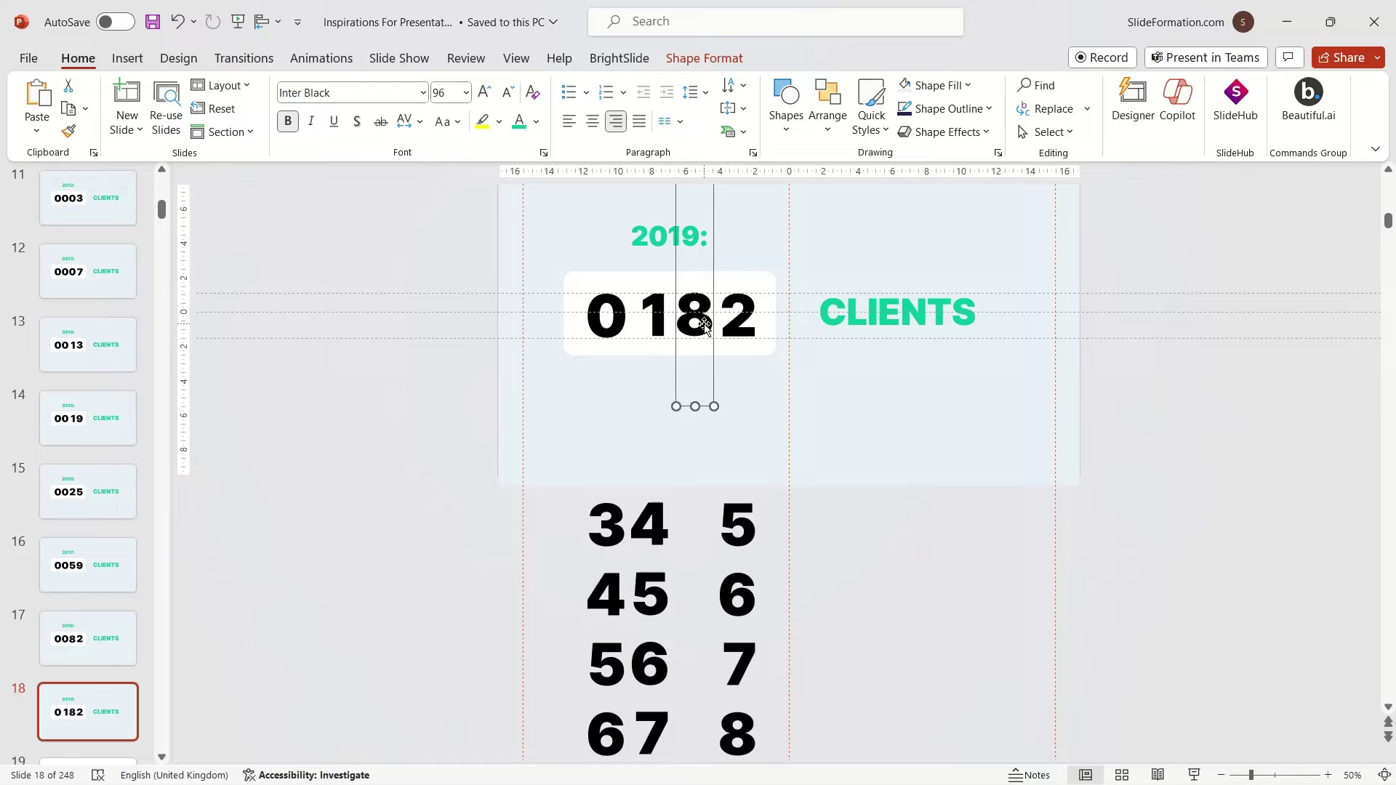
mouse_move(716, 566)
left_mouse_down()
mouse_move(698, 509)
mouse_move(768, 401)
left_mouse_up()
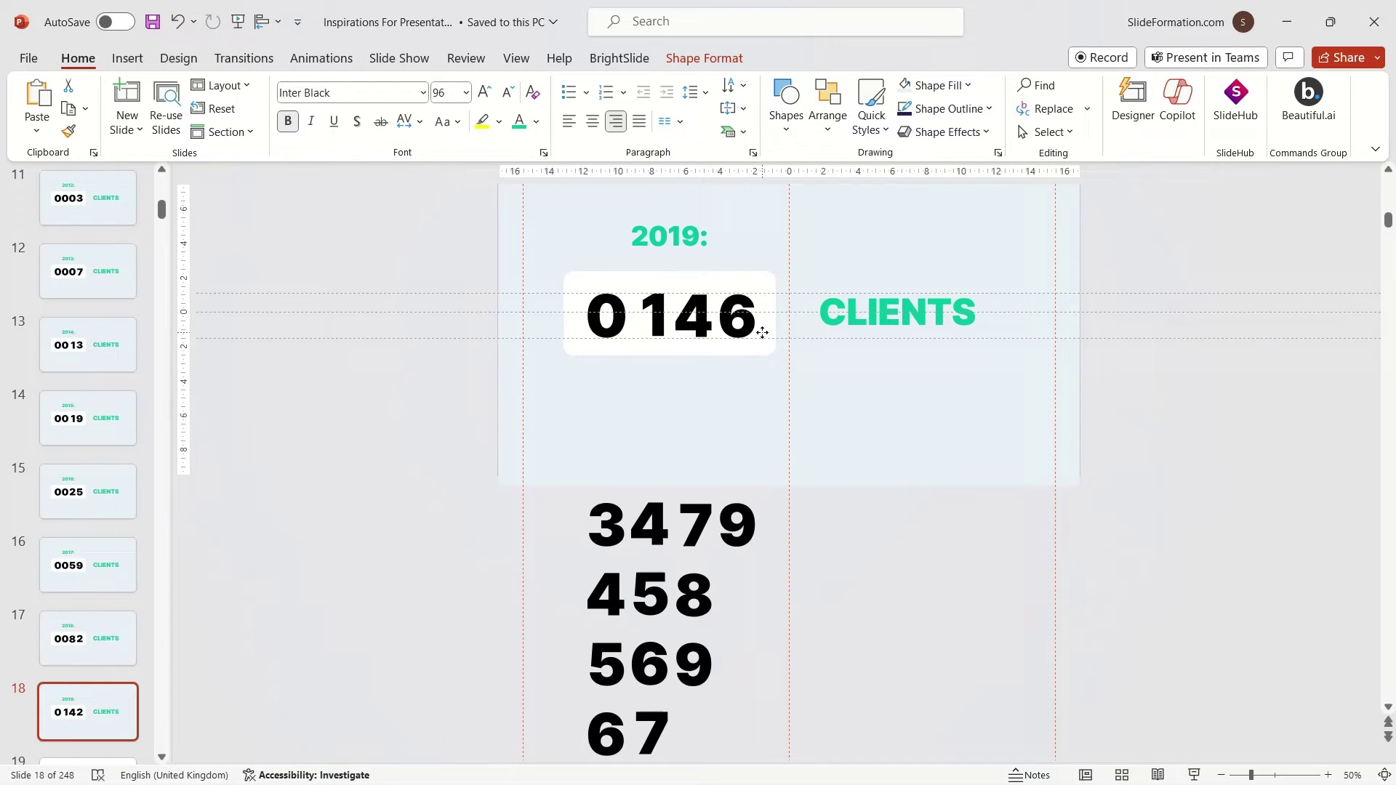
- Duplicate into a 2020 slide with the counter set to 0281
left_click(87, 711)
key("ctrl+d")
double_click(669, 235)
type("2020")
left_click(658, 534)
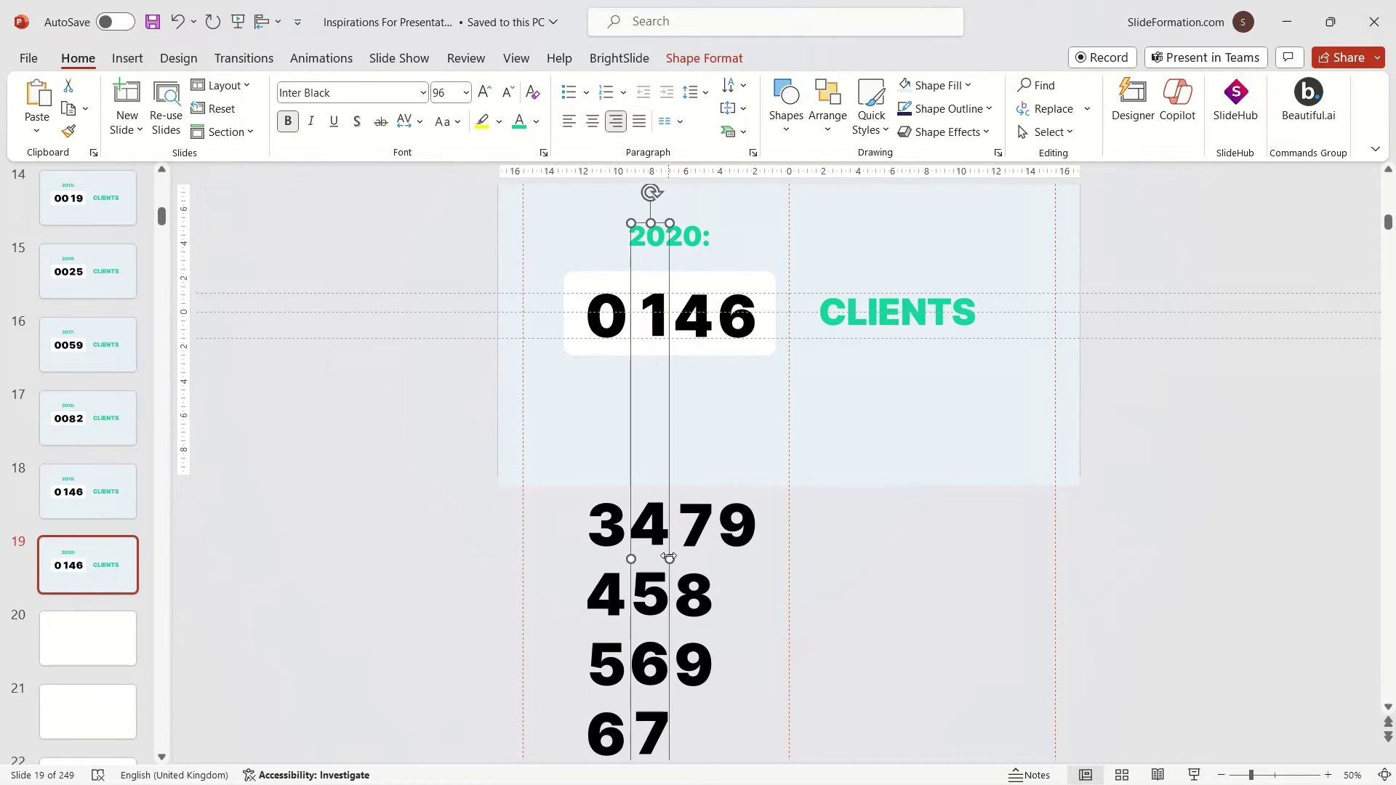
left_click_drag(669, 557, 660, 483)
left_click_drag(695, 578, 721, 475)
left_click_drag(719, 332, 761, 615)
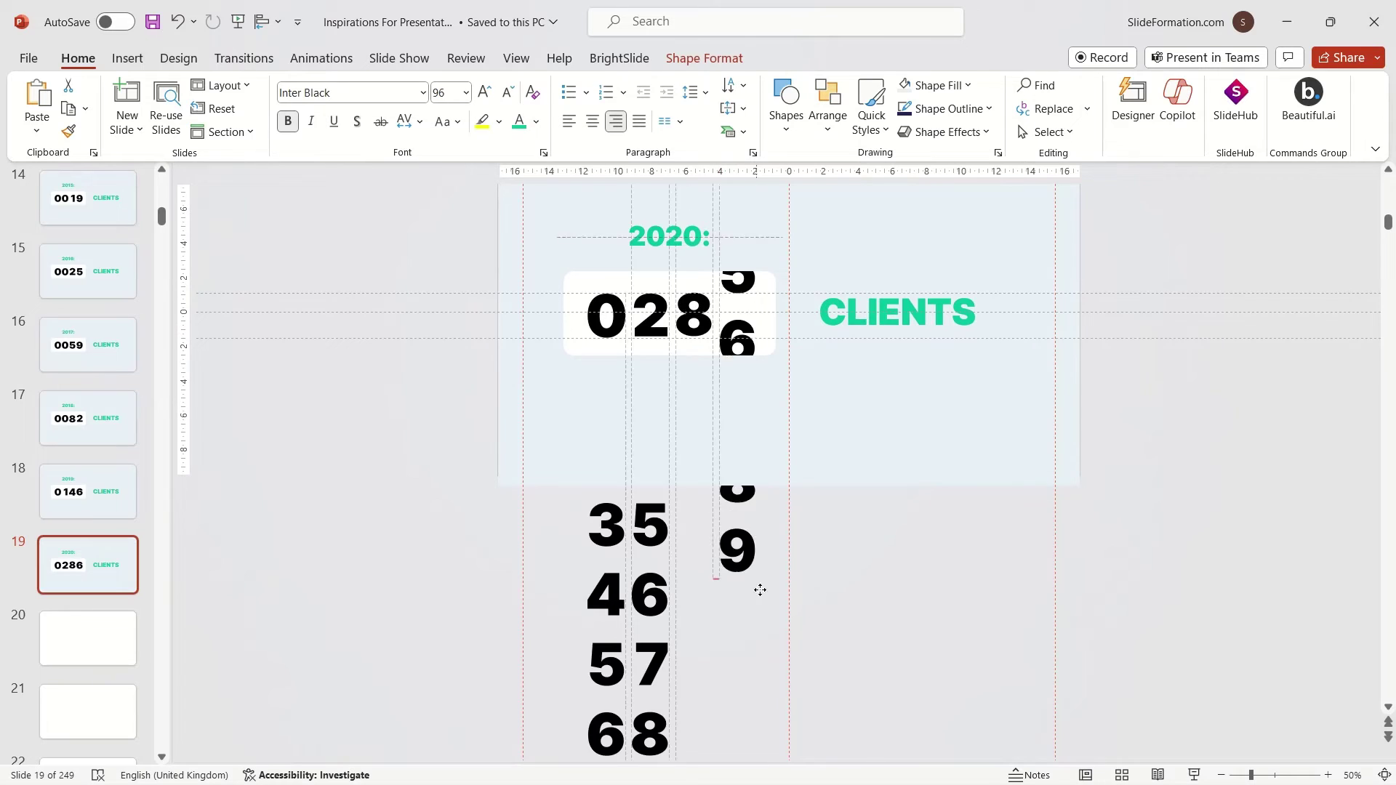
- Add the 2021 slide at 0625 and a copy rolled to 0908 for 2022
left_click(87, 567)
key("ctrl+d")
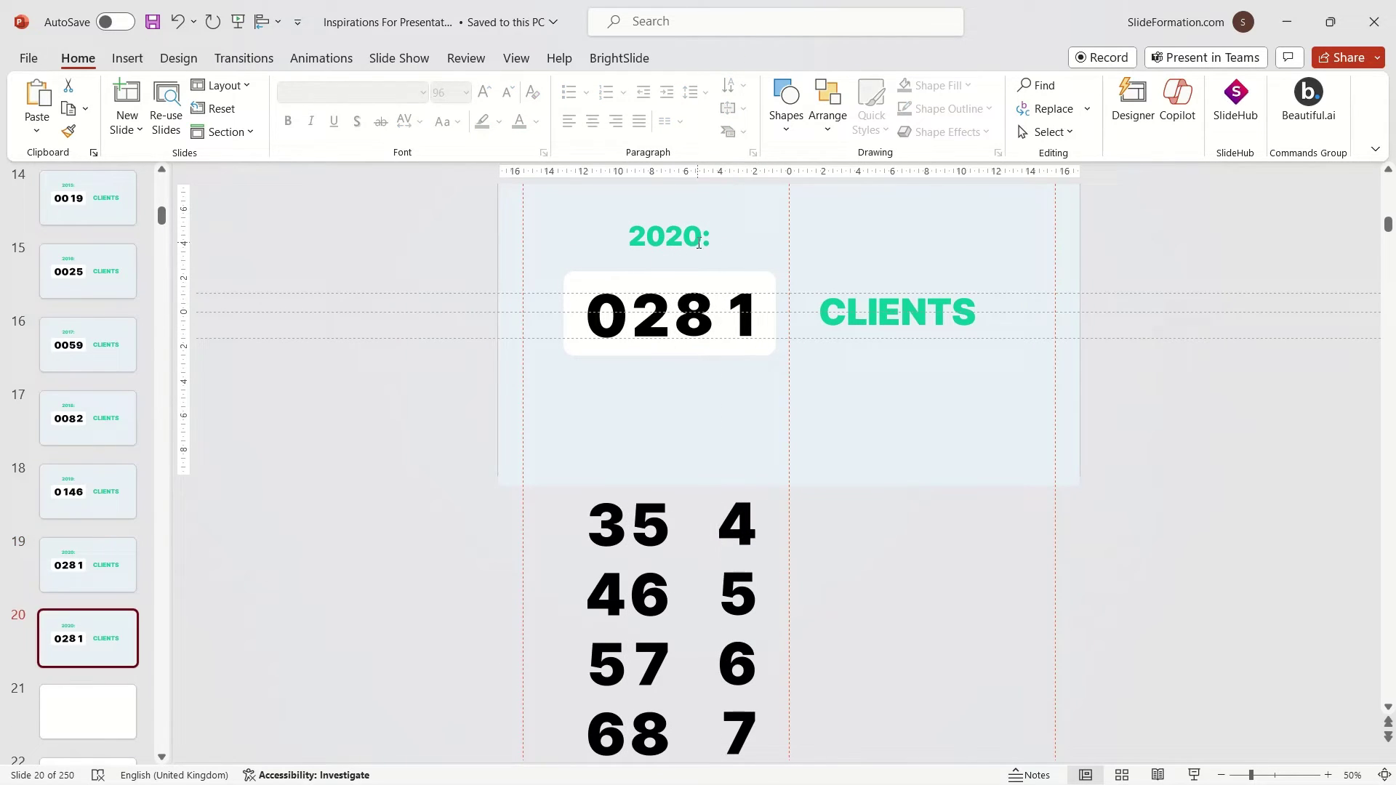
double_click(669, 235)
type("2021")
mouse_move(663, 536)
left_mouse_down()
mouse_move(683, 304)
mouse_move(717, 746)
left_mouse_up()
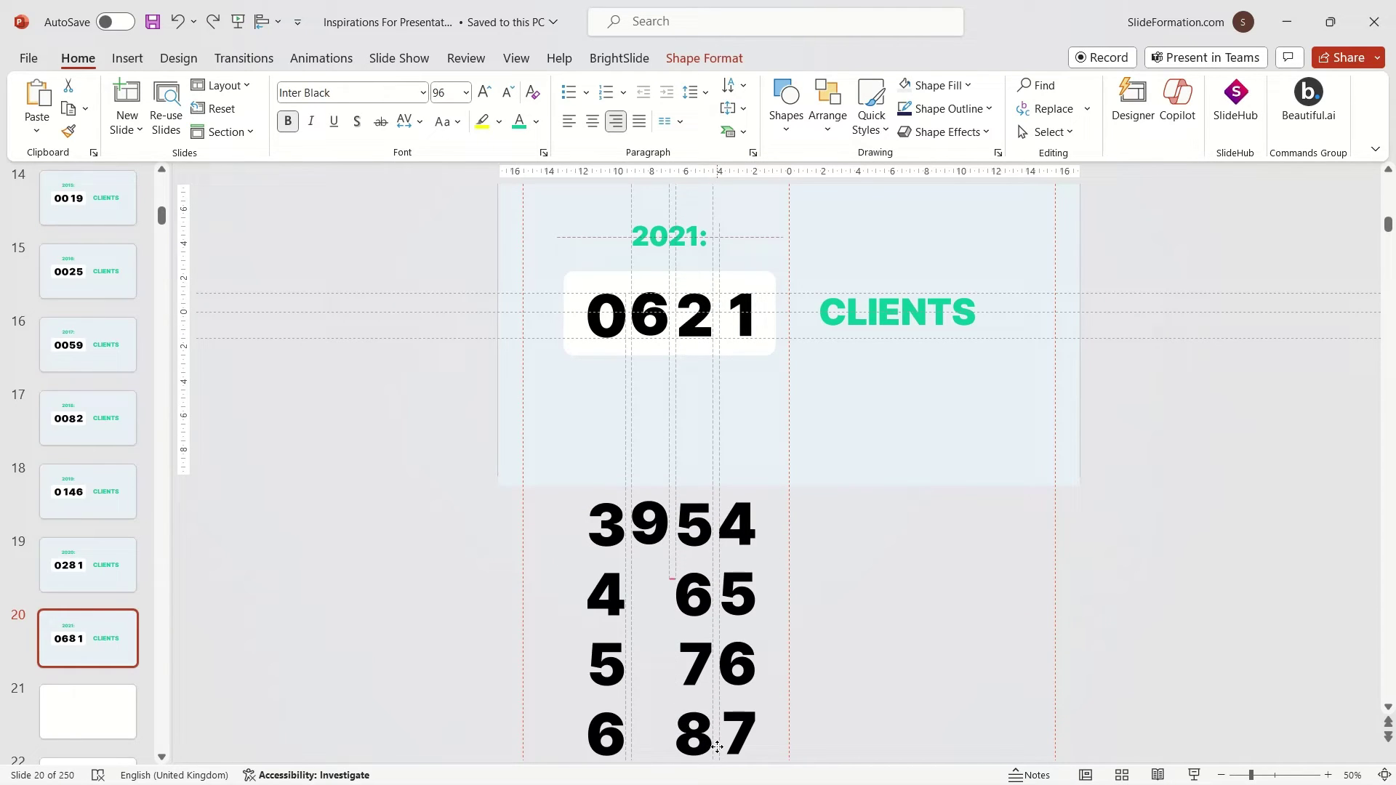
left_click_drag(738, 674, 760, 391)
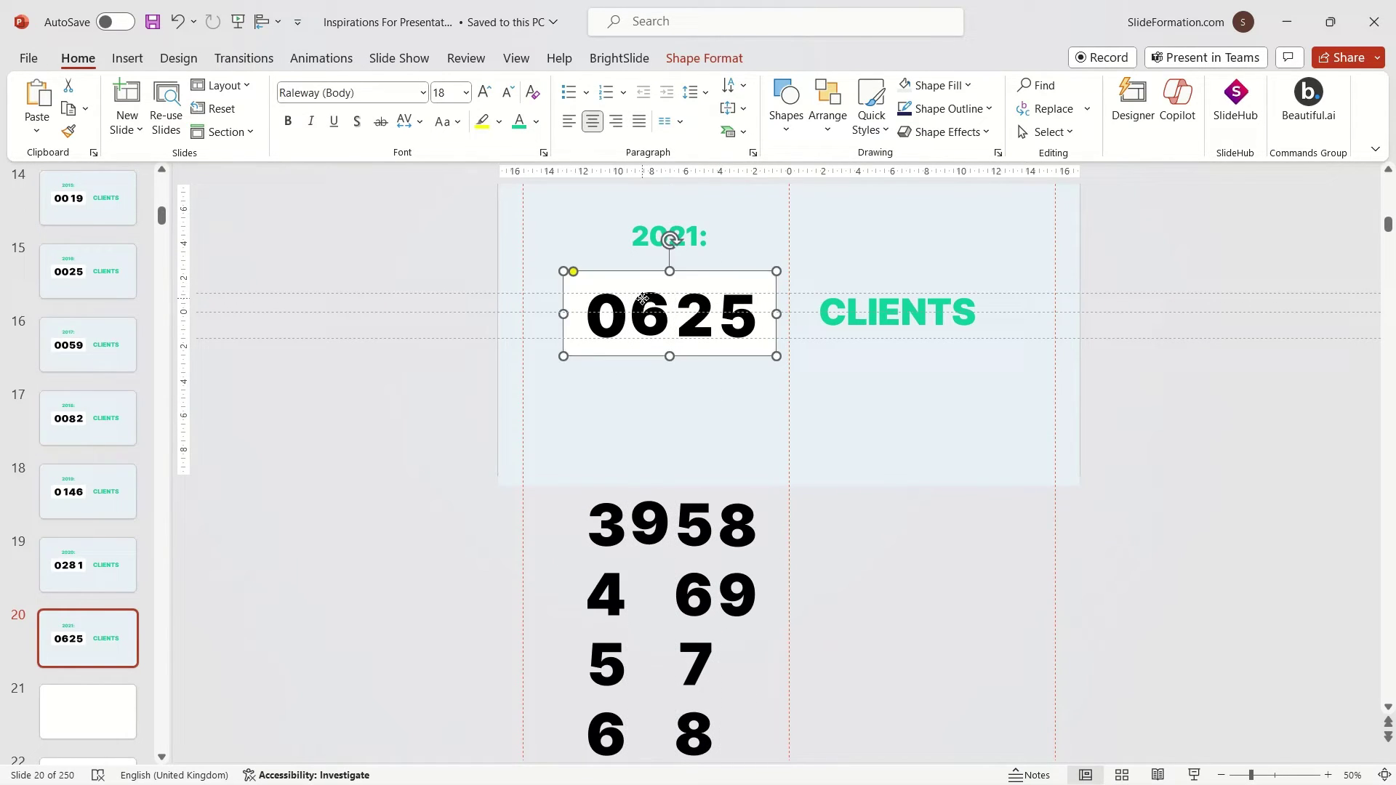
key("ctrl+d")
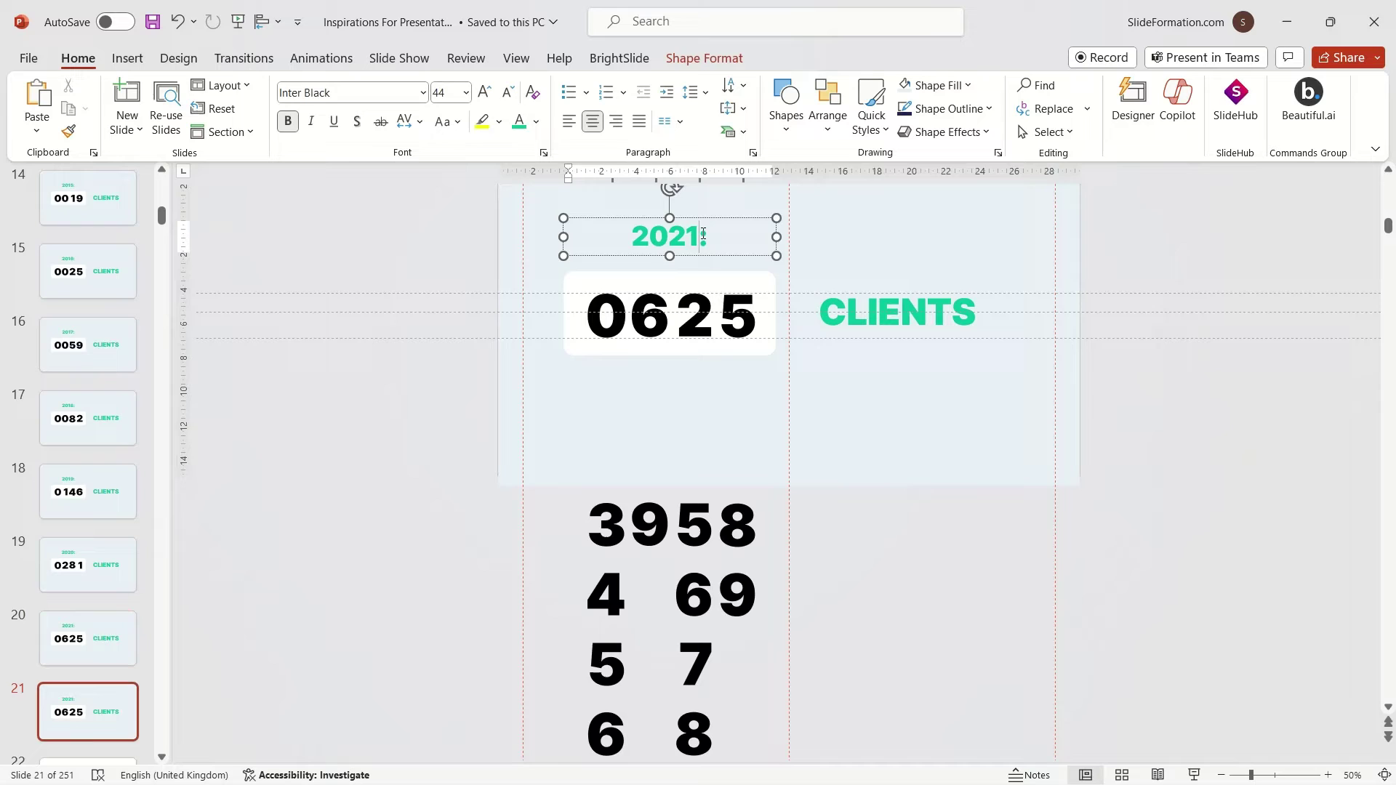
left_click_drag(679, 536, 734, 672)
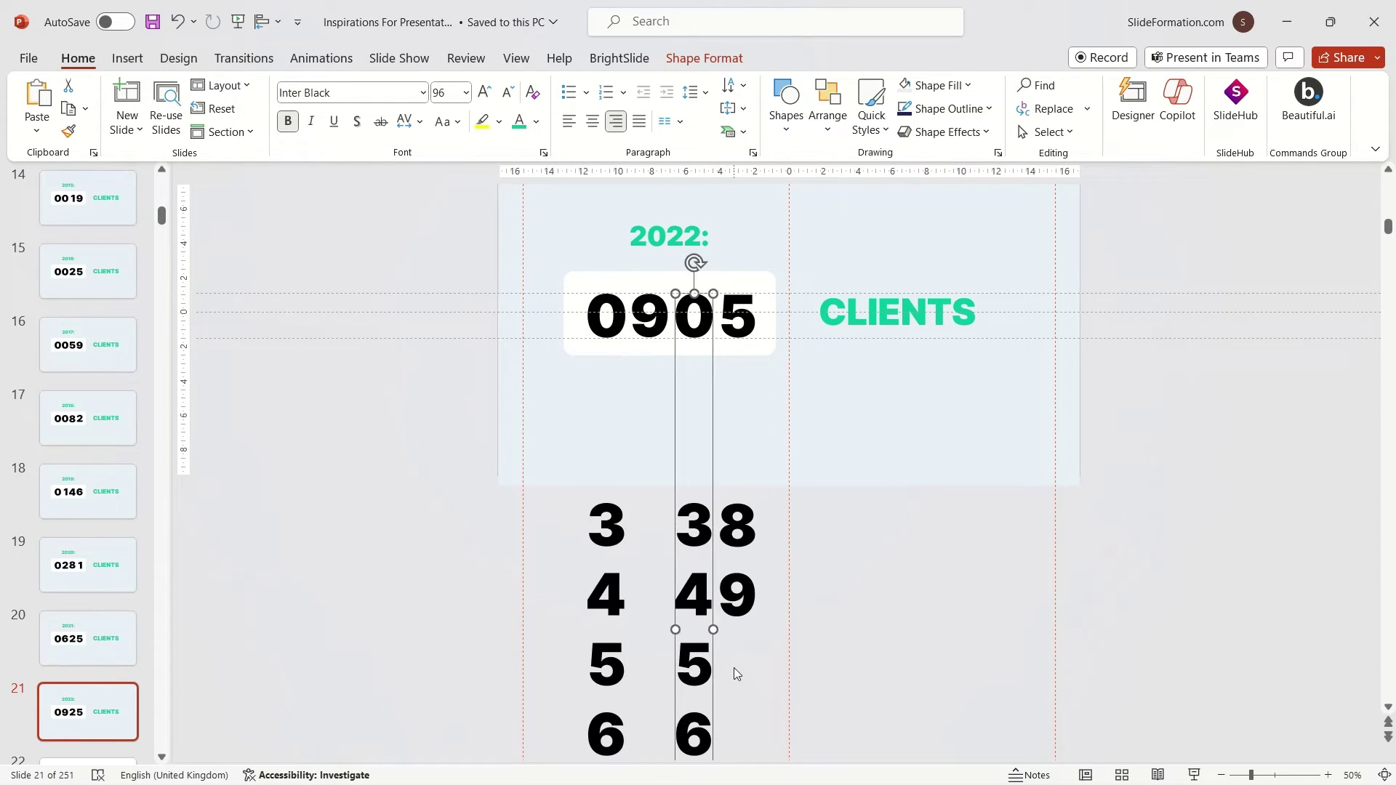
- Duplicate for 2023 and roll the digit columns to read 1435
key("ctrl+d")
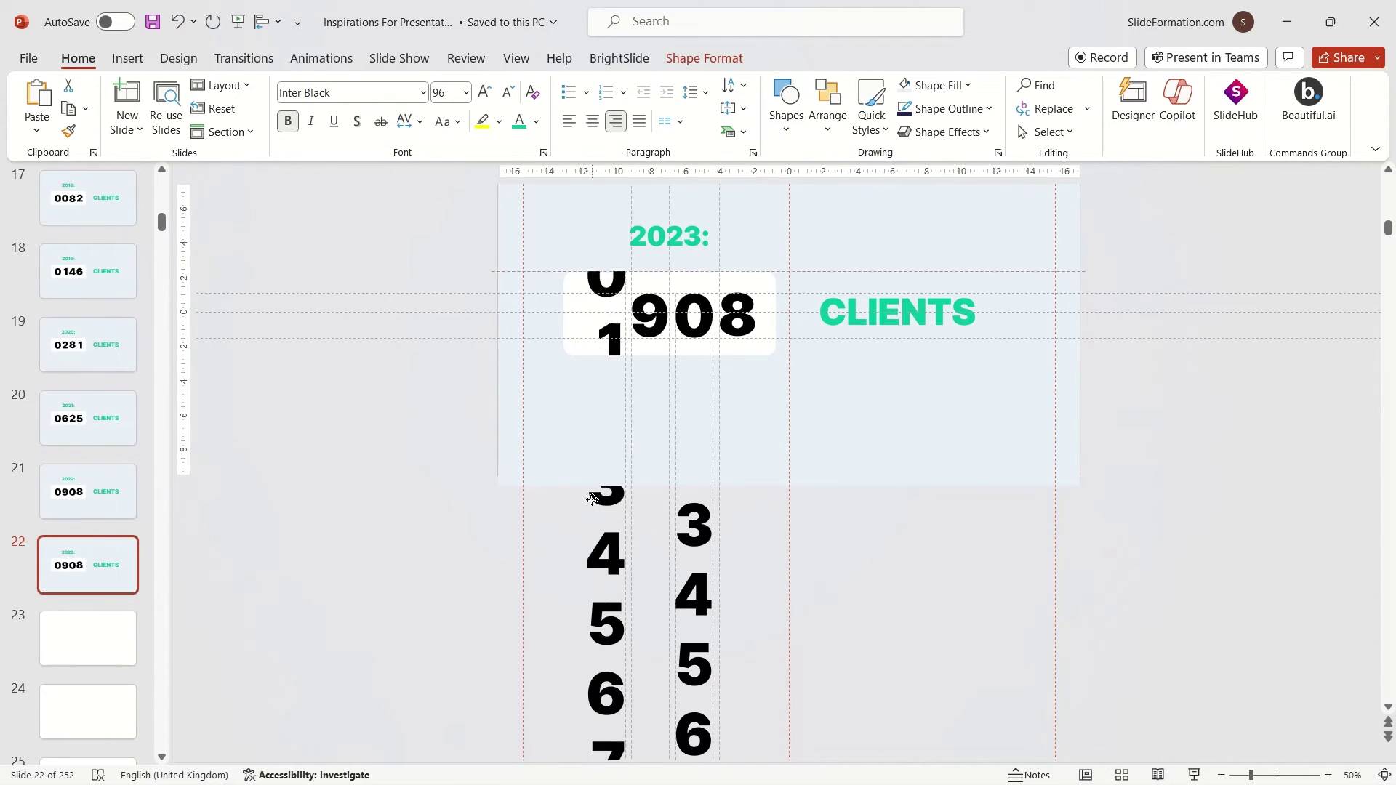
left_click_drag(606, 524, 606, 454)
mouse_move(649, 523)
left_mouse_down()
mouse_move(650, 727)
mouse_move(658, 378)
left_mouse_up()
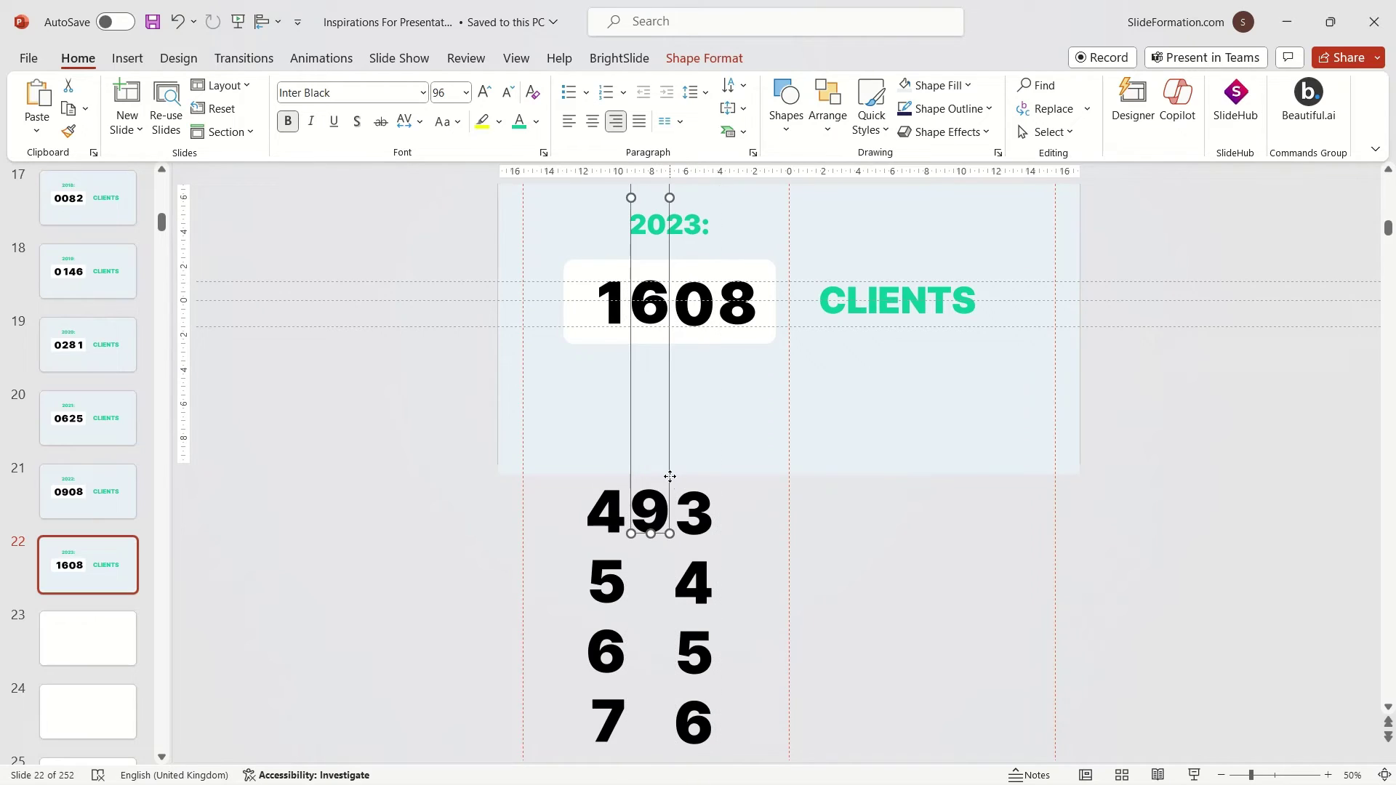
left_click_drag(670, 476, 681, 618)
left_click_drag(693, 325, 694, 117)
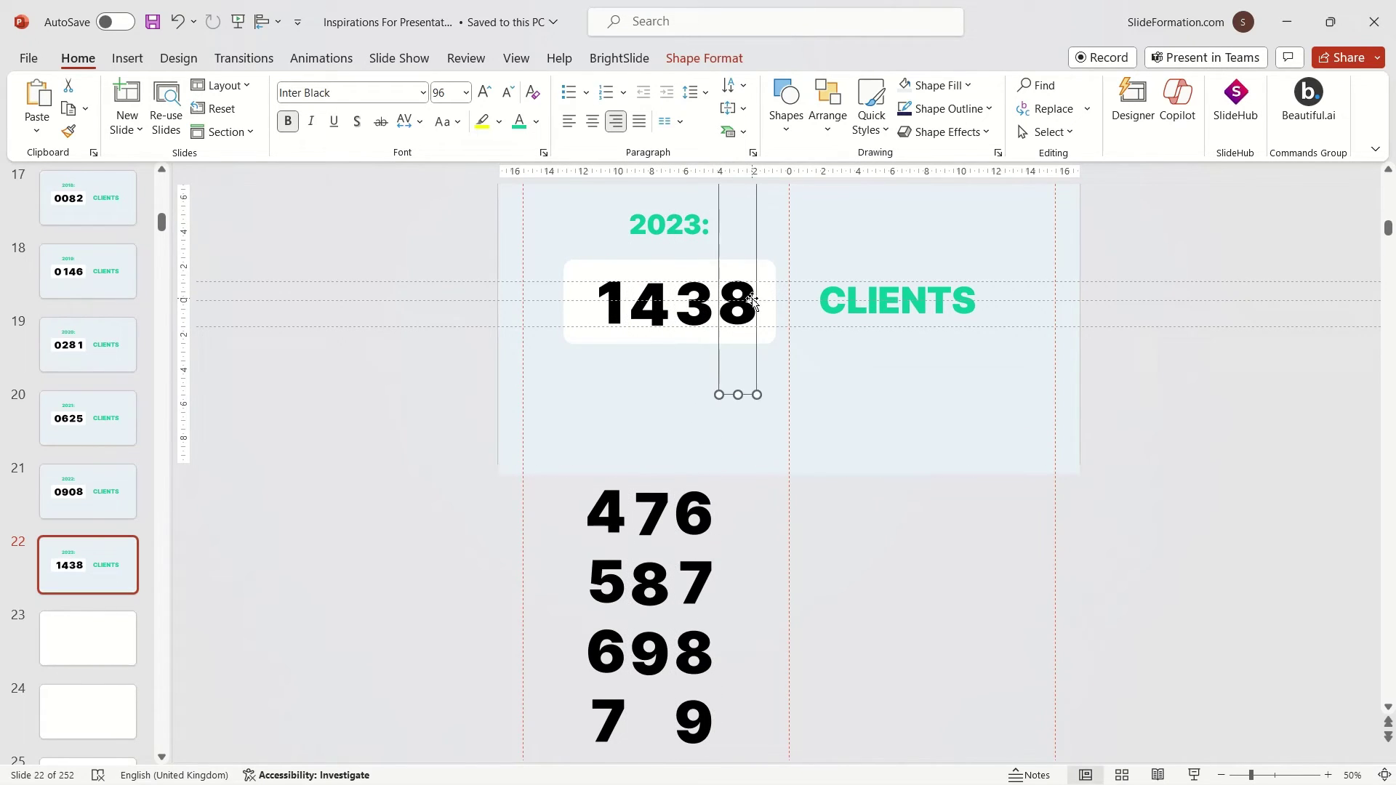
left_click_drag(737, 298, 761, 466)
- Create the final 2024 slide with the counter showing 2998
left_click(103, 564)
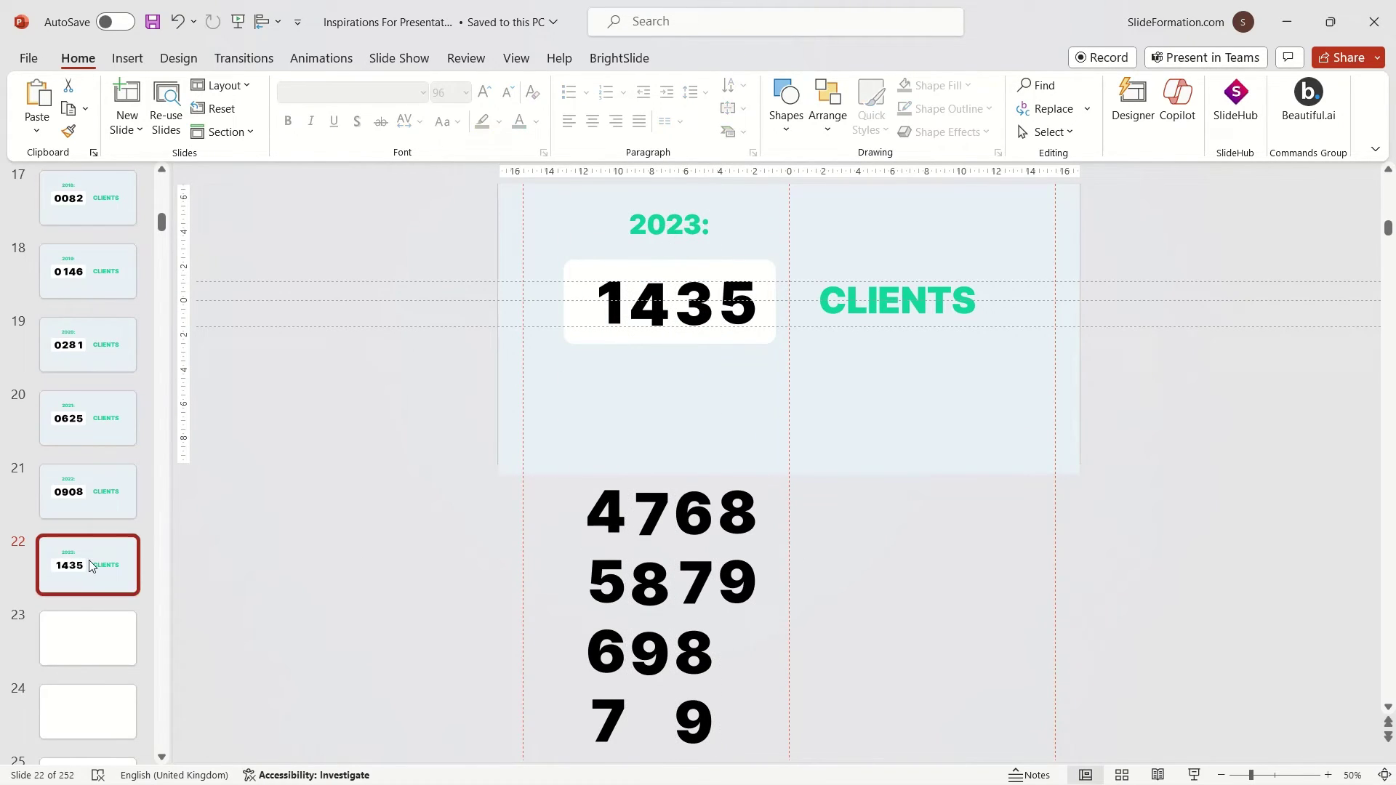
key("ctrl+d")
left_click(699, 226)
type("4")
left_click(602, 202)
left_click_drag(602, 203, 612, 562)
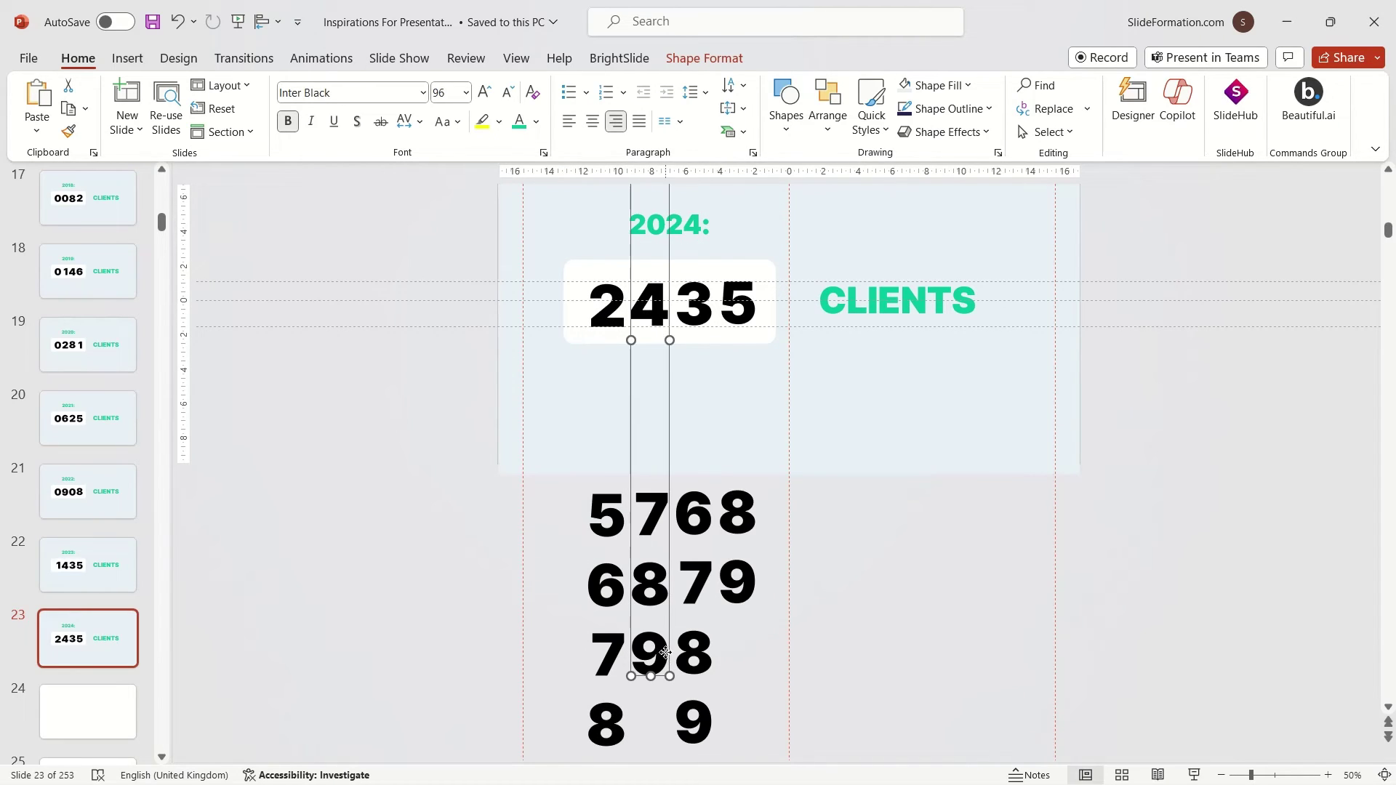
mouse_move(654, 653)
left_mouse_down()
mouse_move(654, 302)
mouse_move(672, 268)
left_mouse_up()
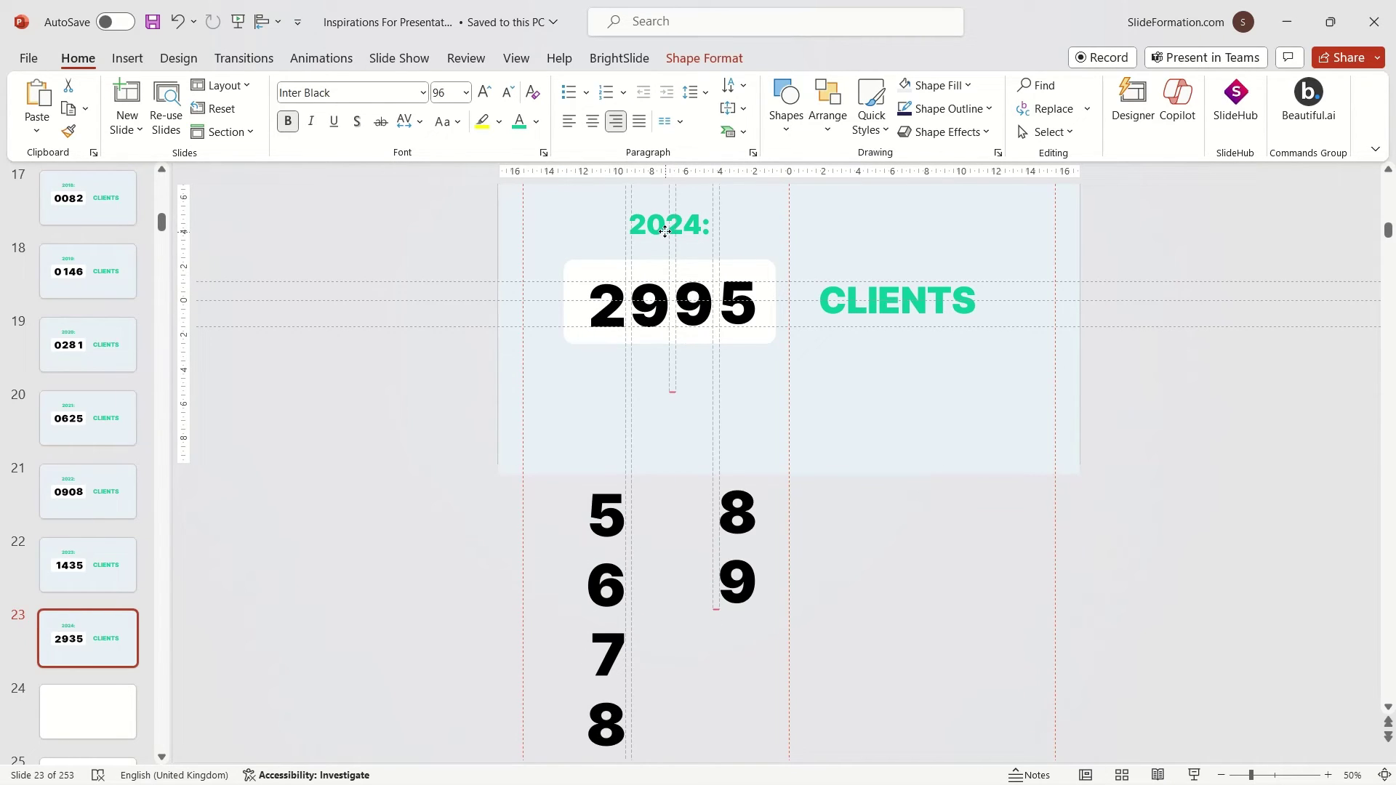
left_click(279, 595)
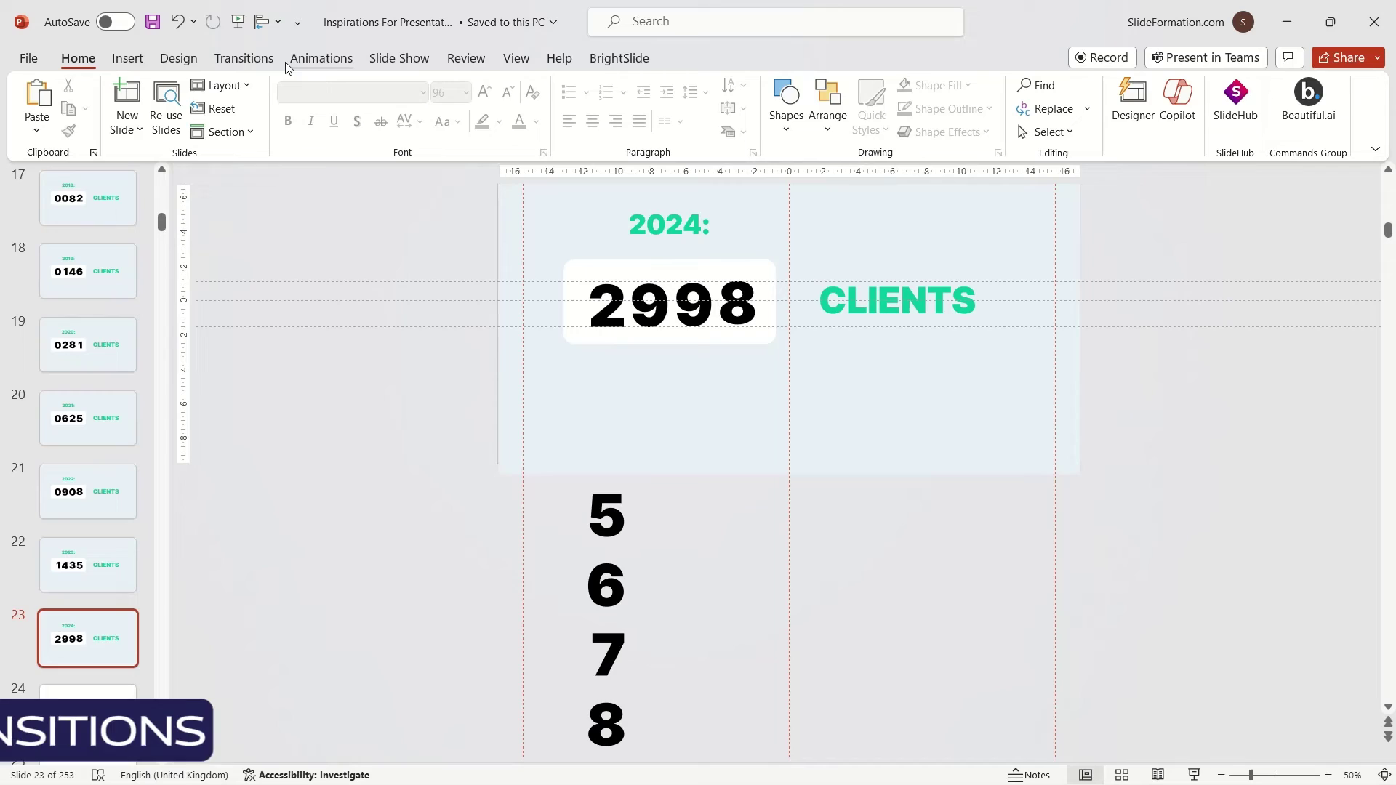
- Give counter slides 9–23 a Morph transition with 00.75 duration
left_click(243, 58)
scroll(59, 599, "up", 5)
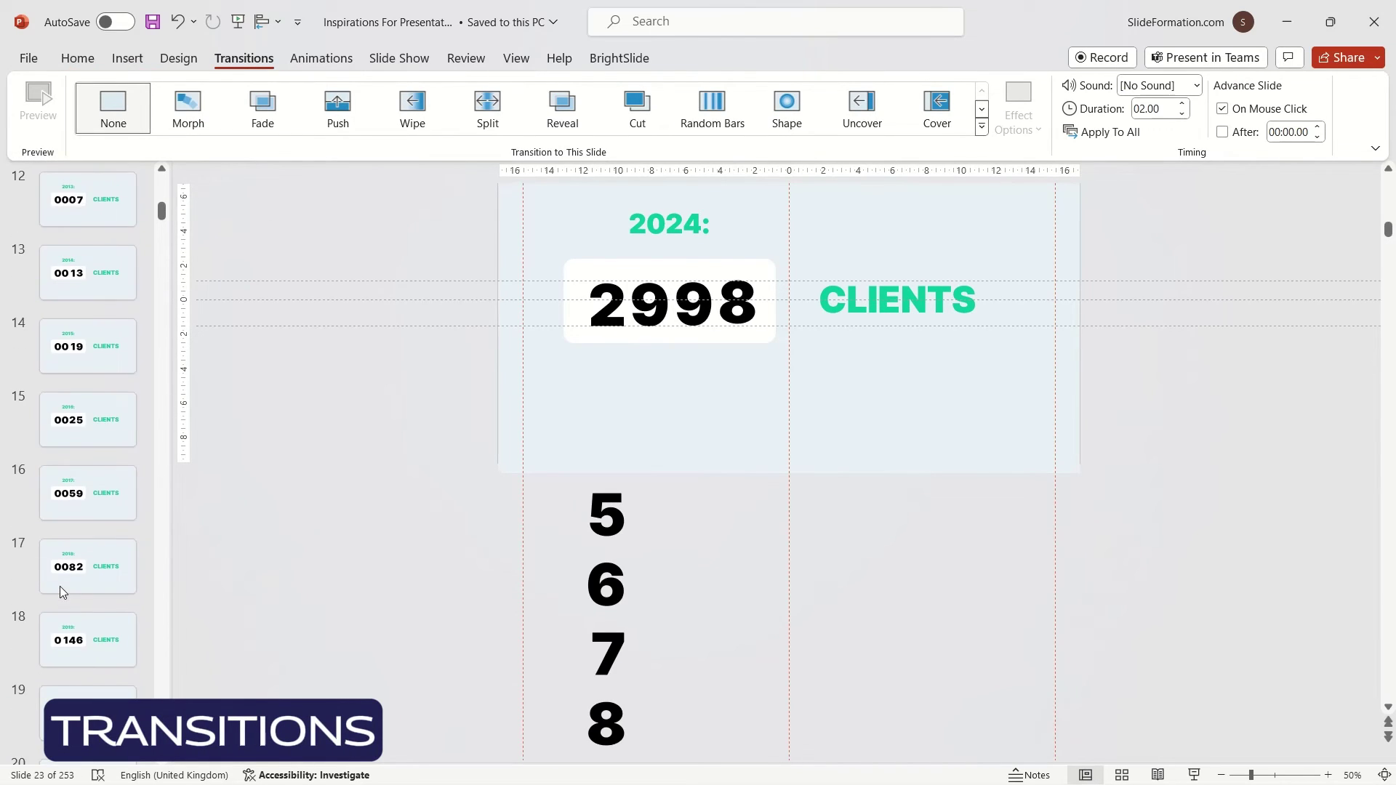
scroll(60, 586, "up", 4)
scroll(55, 472, "up", 3)
left_click(51, 409, "shift")
left_click(188, 108)
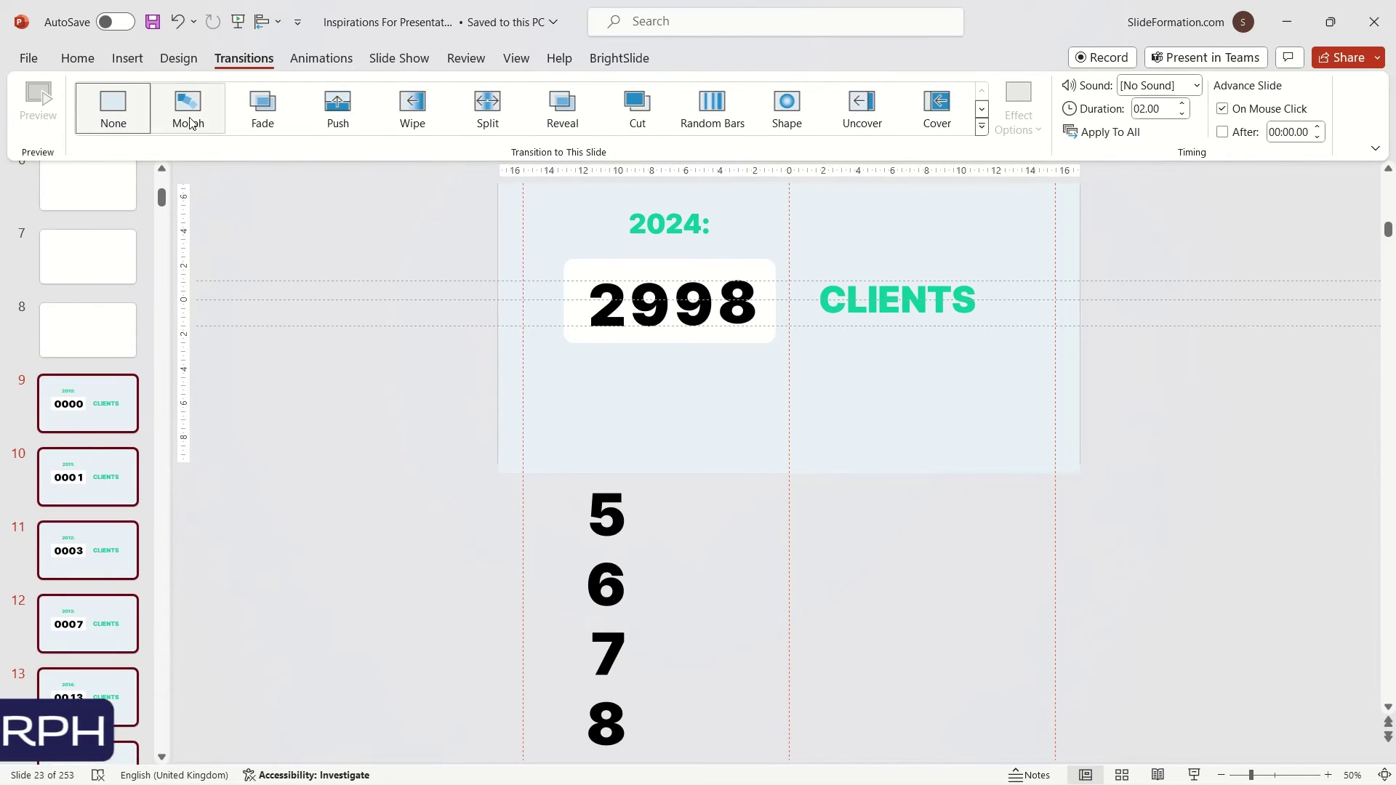
left_click(1182, 114)
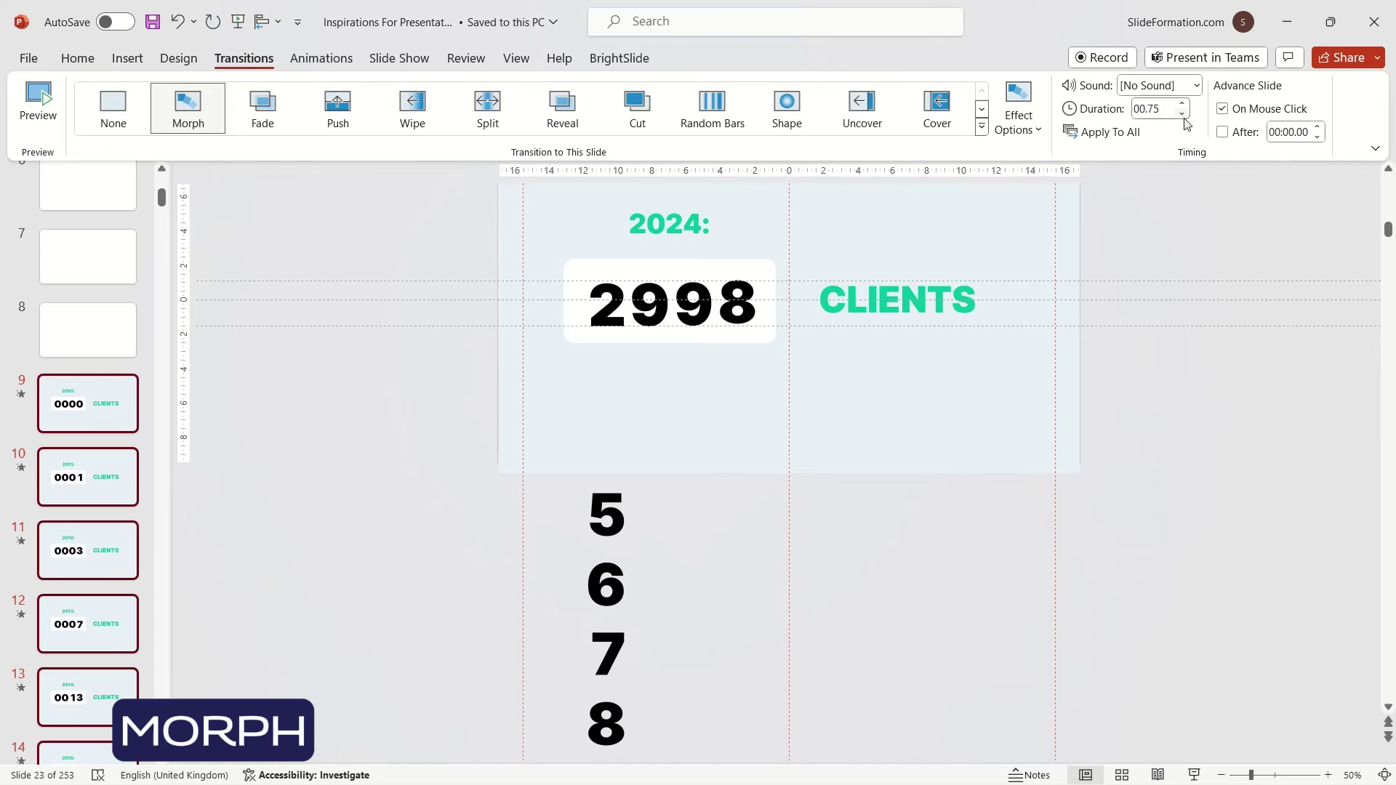
left_click(391, 293)
scroll(115, 363, "up", 5)
scroll(117, 368, "up", 3)
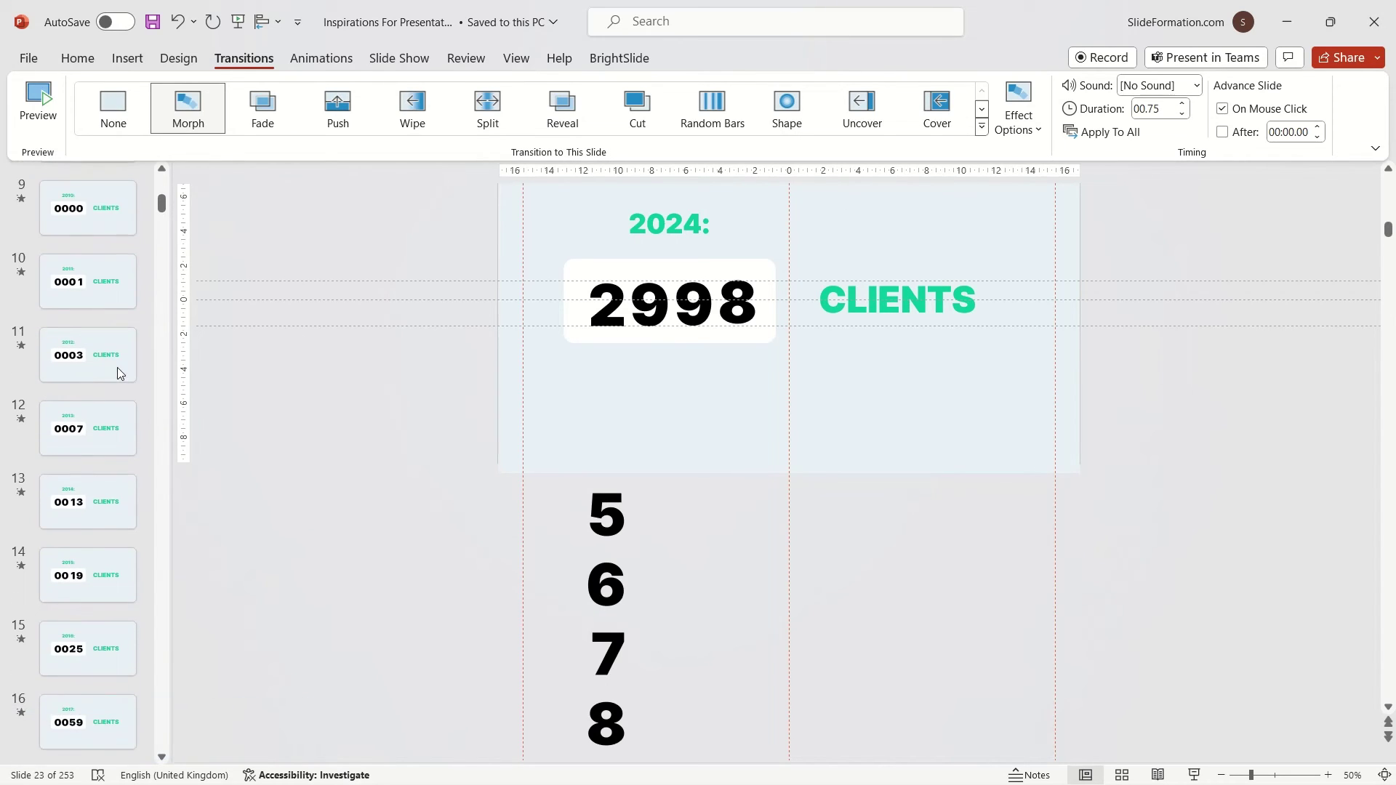